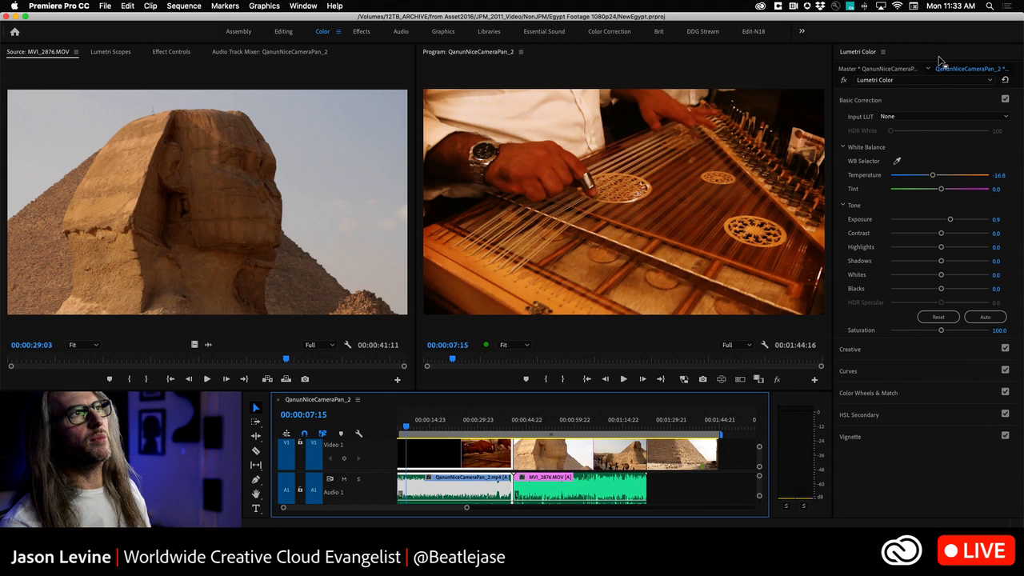
Step: View the Audio Track Mixer, Effect Controls, Lumetri Scopes and Source monitor in turn, ending on Effect Controls
left_click(472, 55)
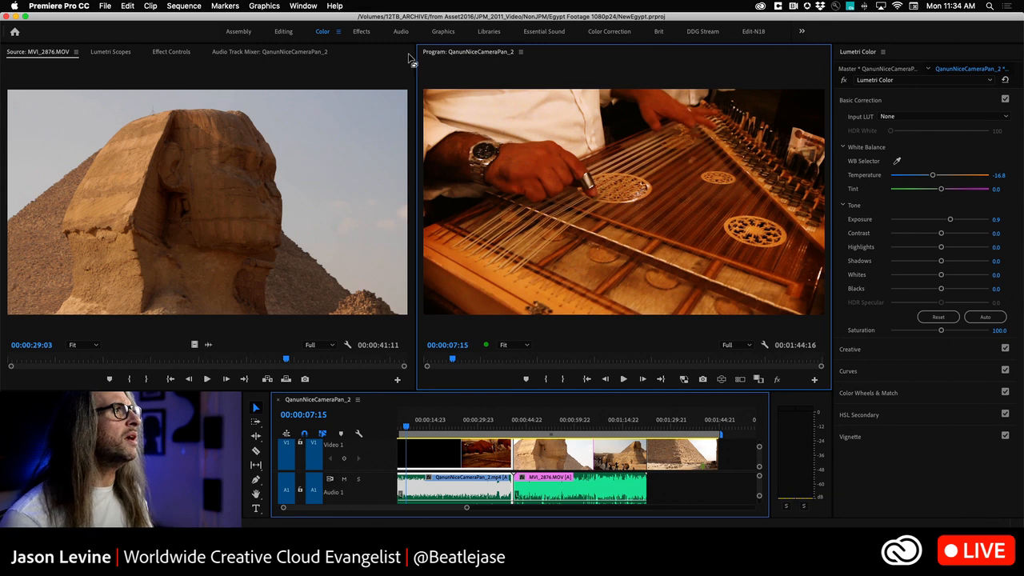
left_click(264, 52)
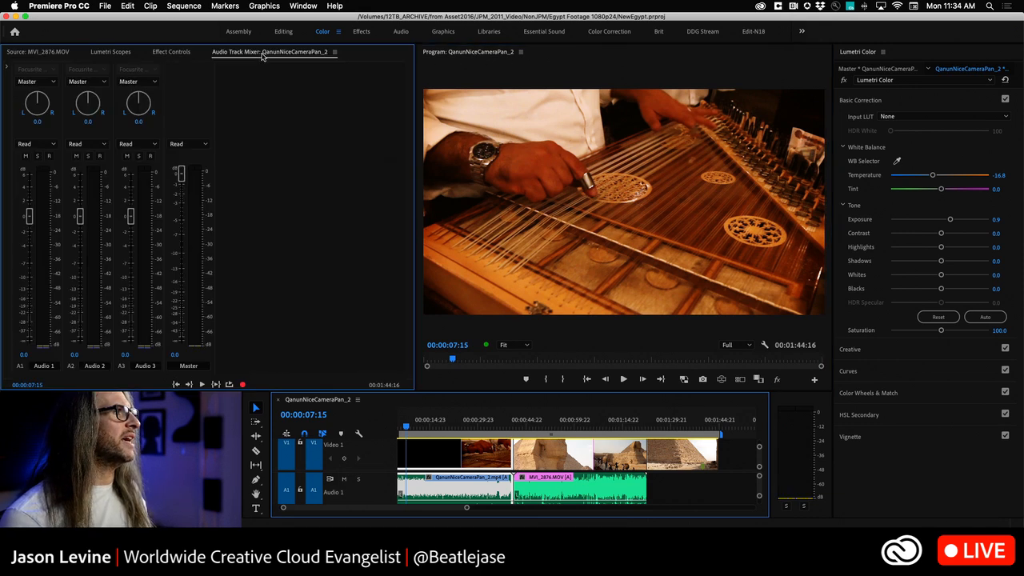
left_click(173, 52)
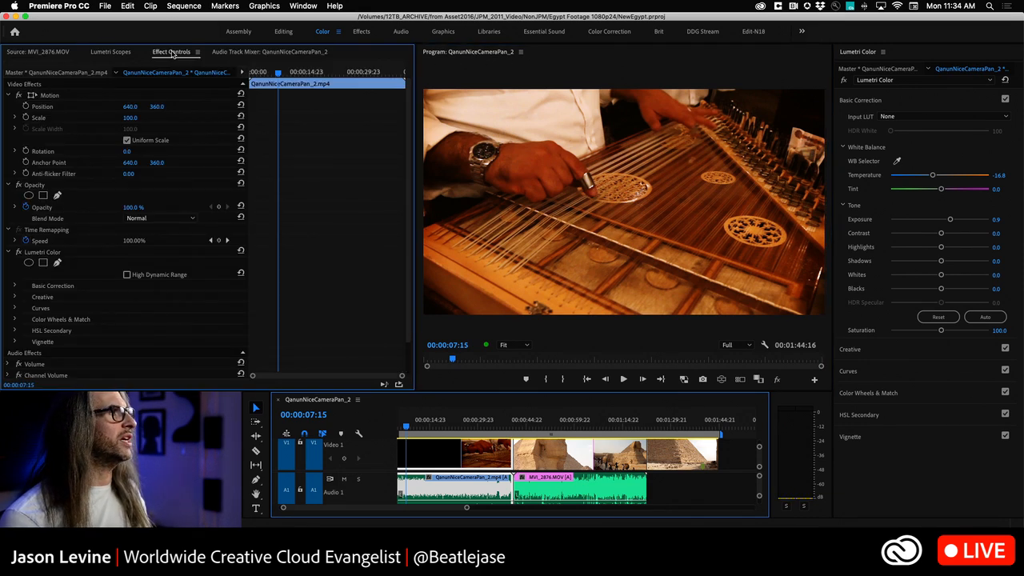
left_click(102, 52)
left_click(37, 53)
left_click(118, 53)
left_click(181, 53)
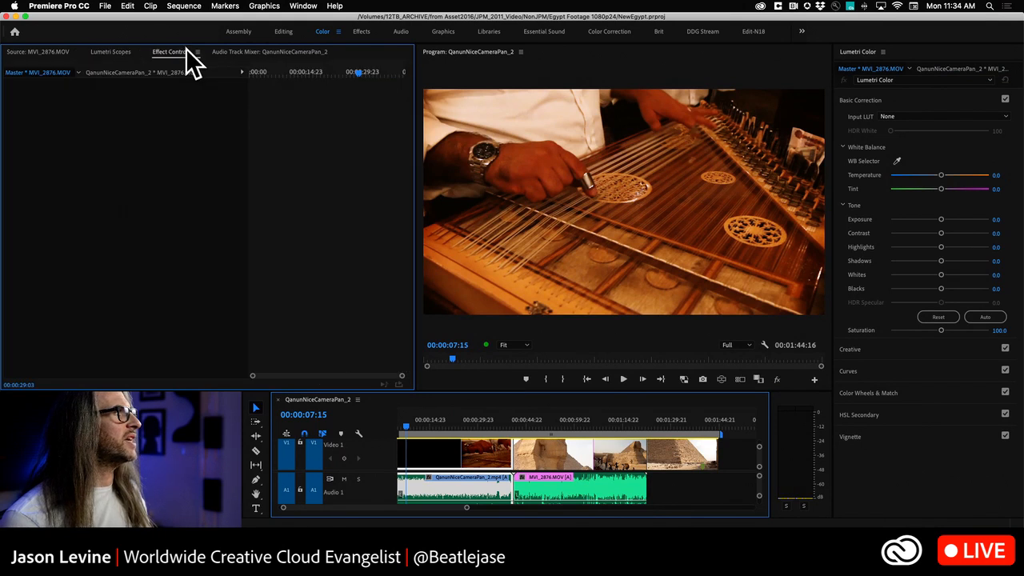
left_click(265, 53)
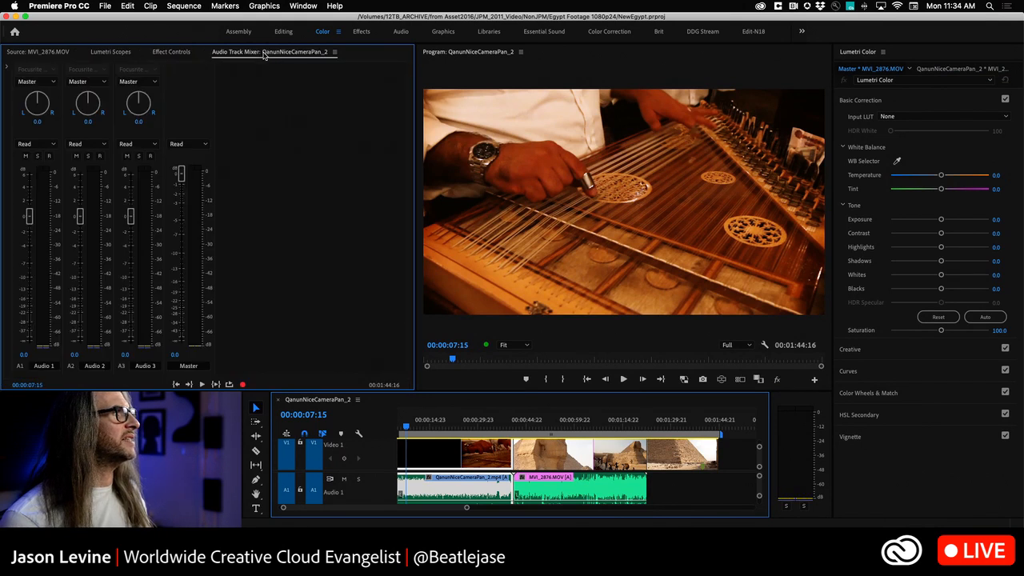
left_click(118, 54)
left_click(177, 54)
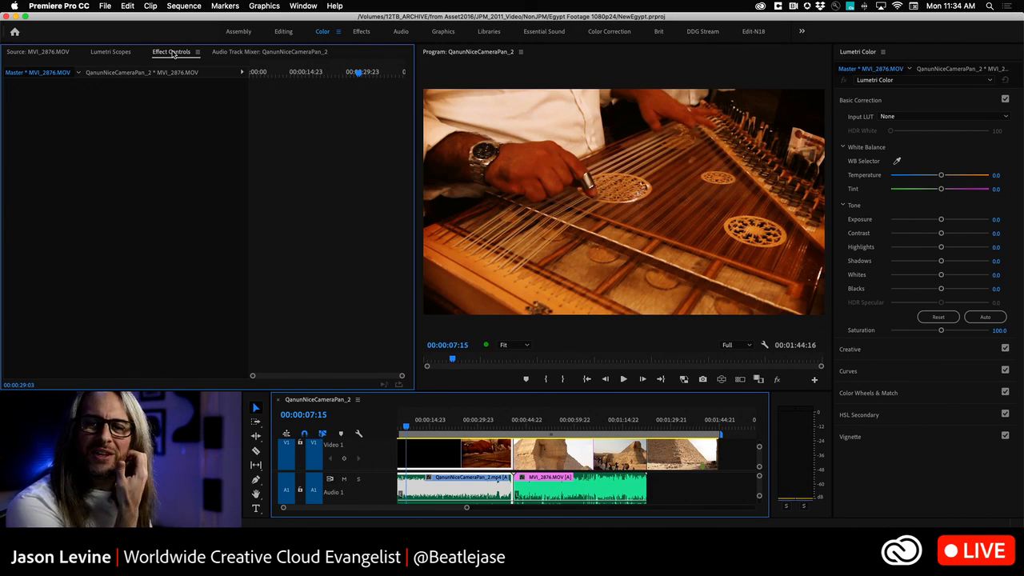
Step: Dock Effect Controls as its own column beside the Program monitor and move it back in with the Audio Track Mixer
left_click_drag(173, 56, 184, 147)
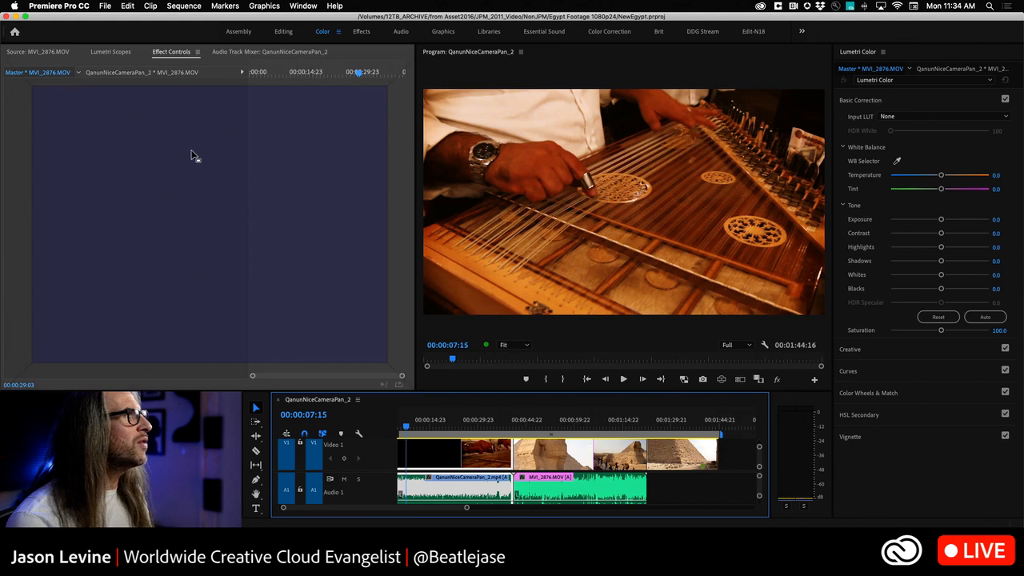
left_click_drag(312, 183, 37, 184)
left_click_drag(174, 93, 393, 160)
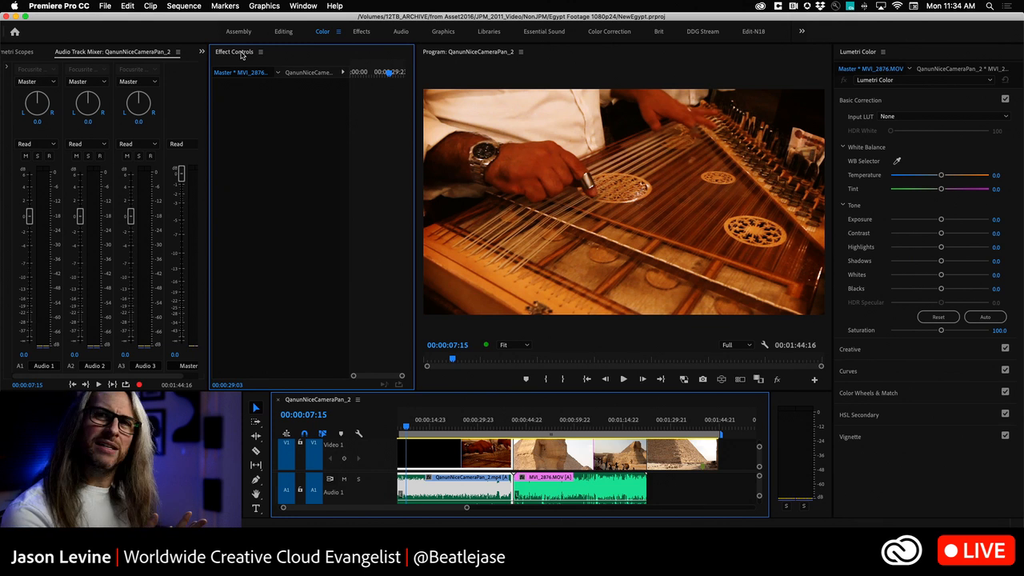
left_click_drag(240, 54, 142, 196)
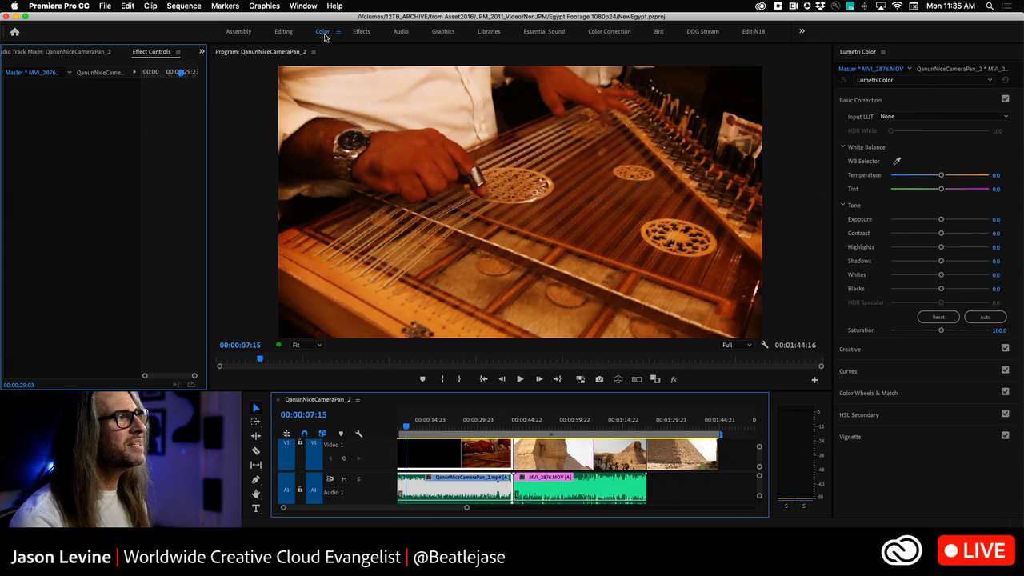
Step: Reset the Color workspace to its last saved layout and confirm discarding the modifications
double_click(324, 34)
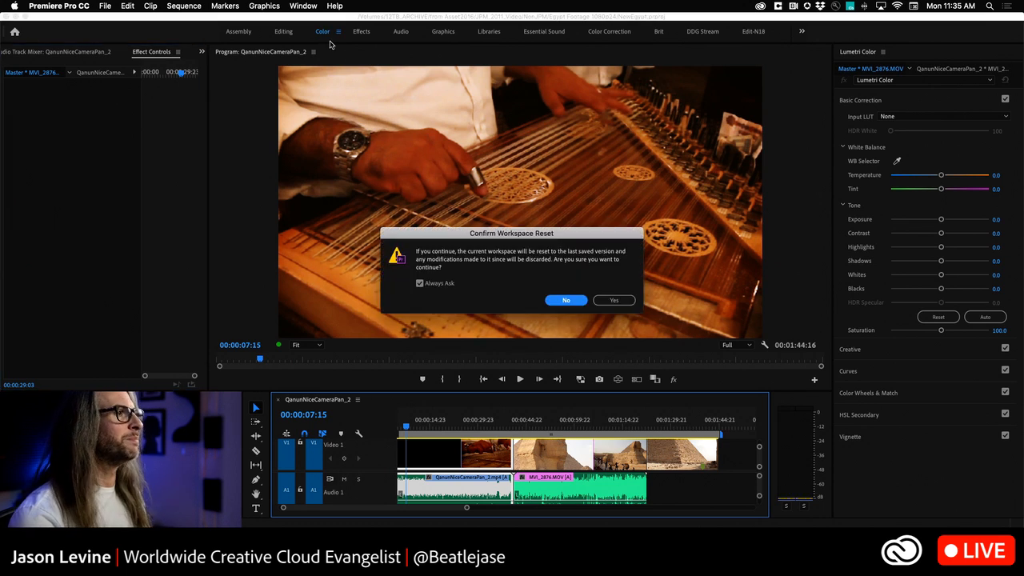
left_click(611, 301)
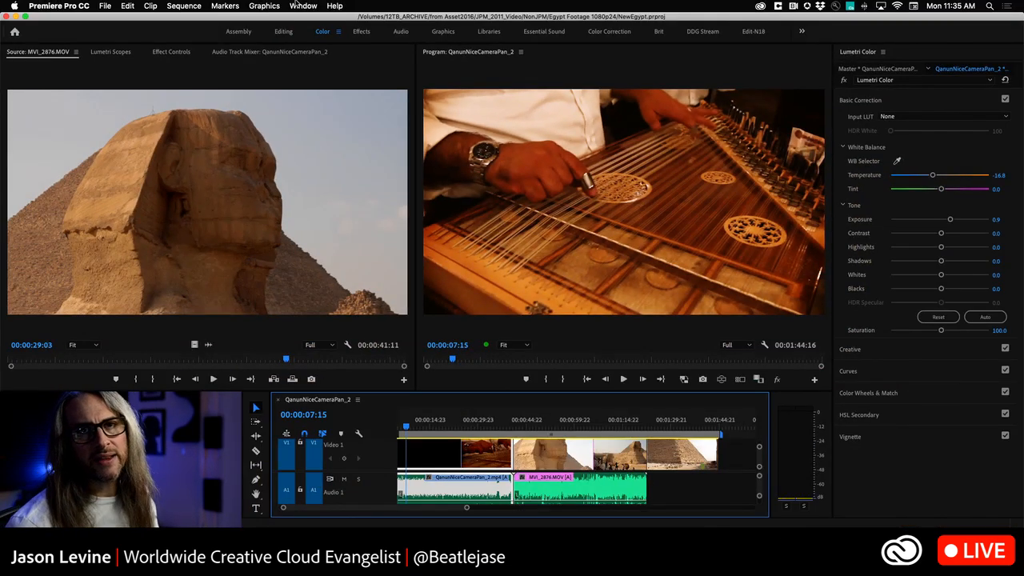
Step: Examine the list of available windows and workspaces, including which ones are enabled, without changing any of them
left_click(303, 5)
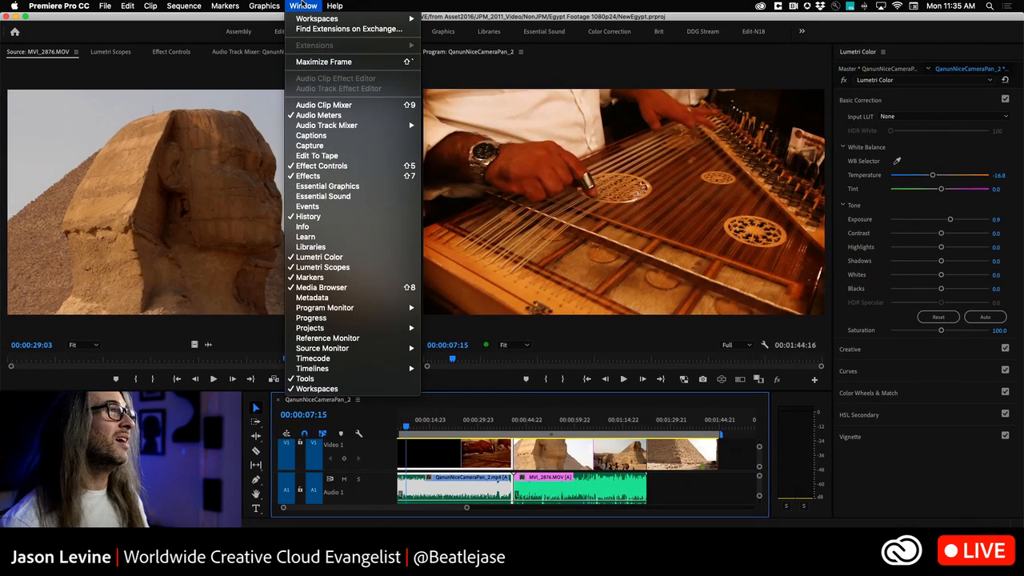
left_click(303, 6)
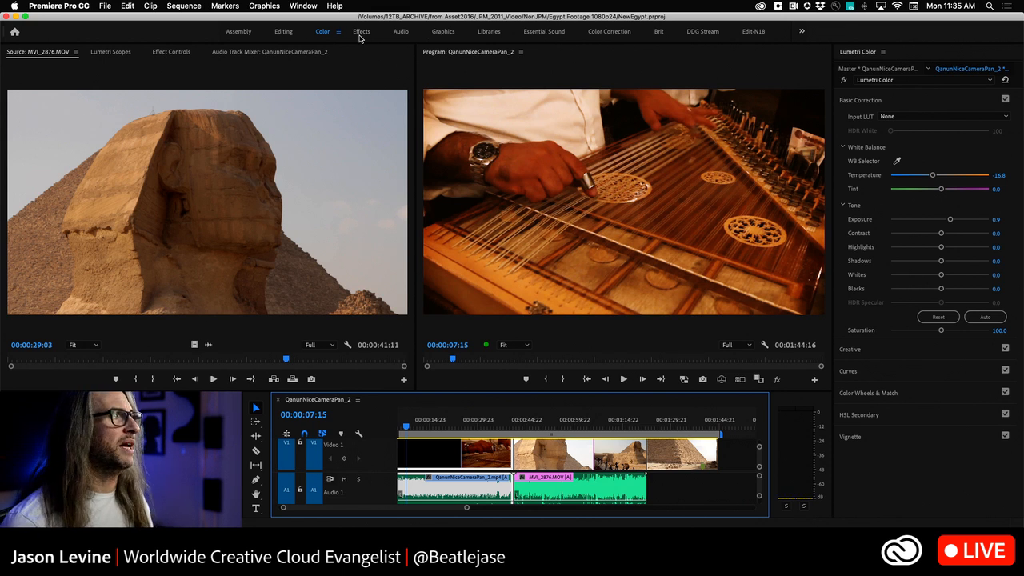
left_click(303, 5)
mouse_move(316, 21)
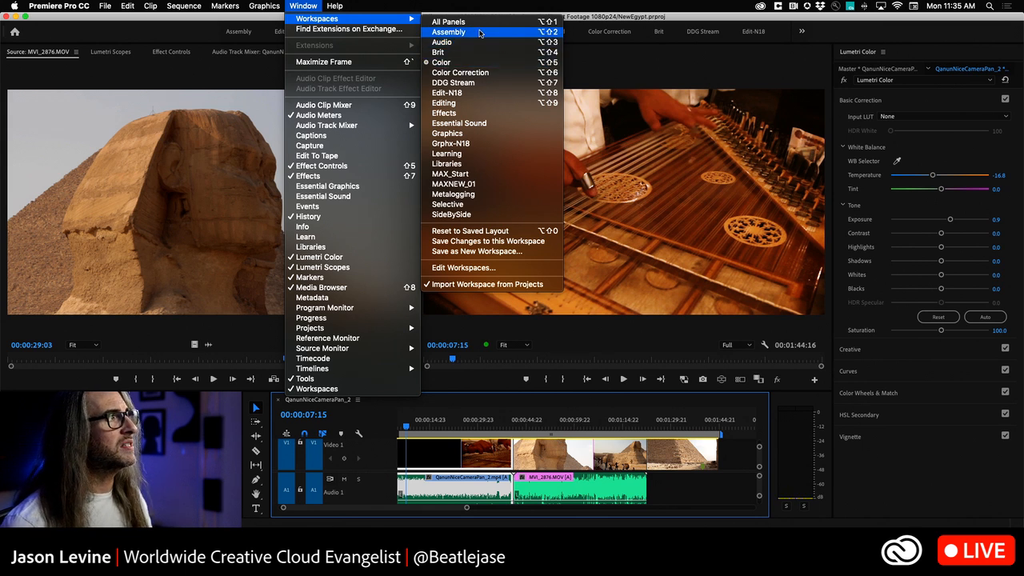
left_click(293, 4)
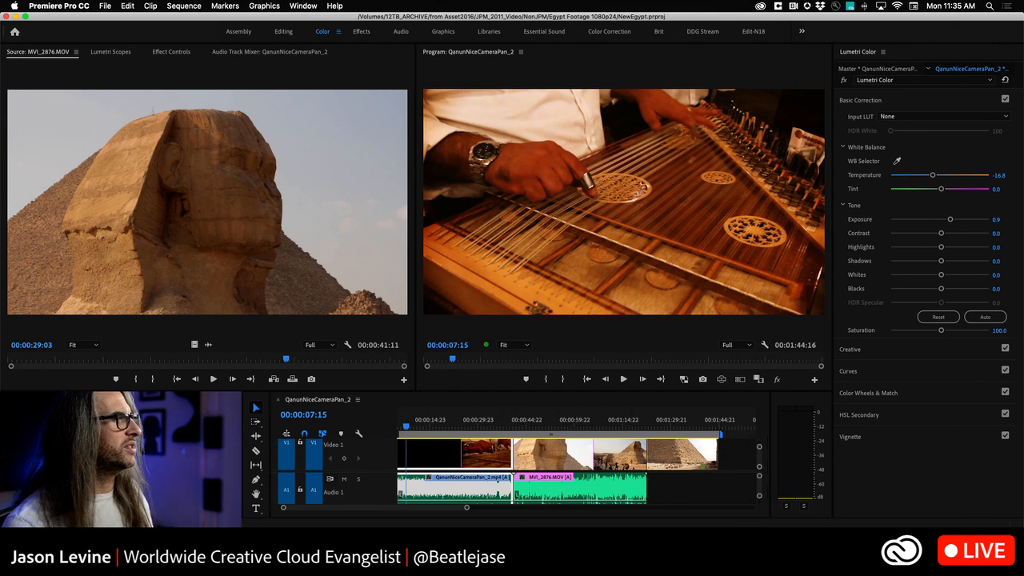
Step: Bring up the Project window, the Audio Track Mixer and the Media Browser one after another
key("shift+1")
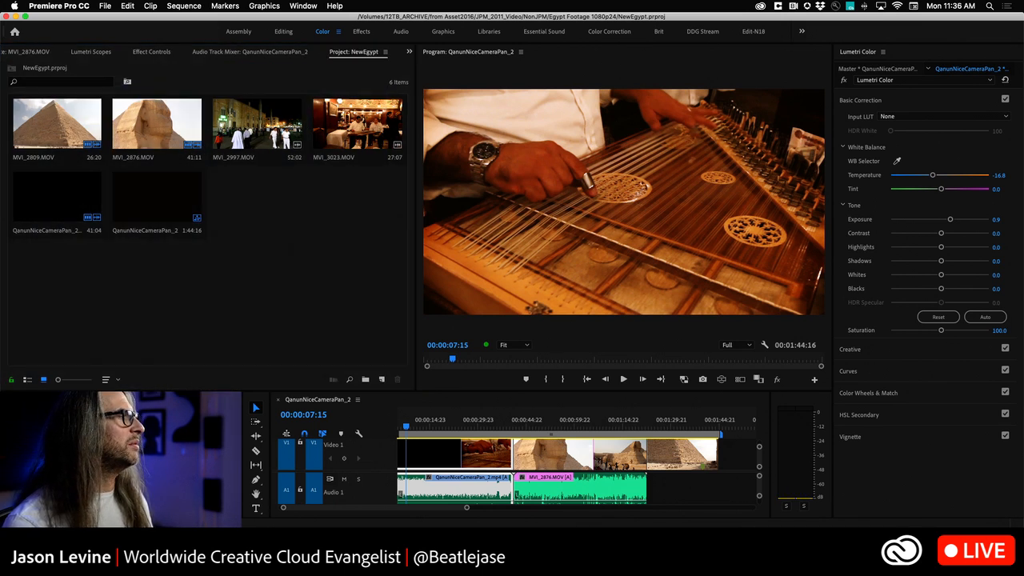
key("shift+6")
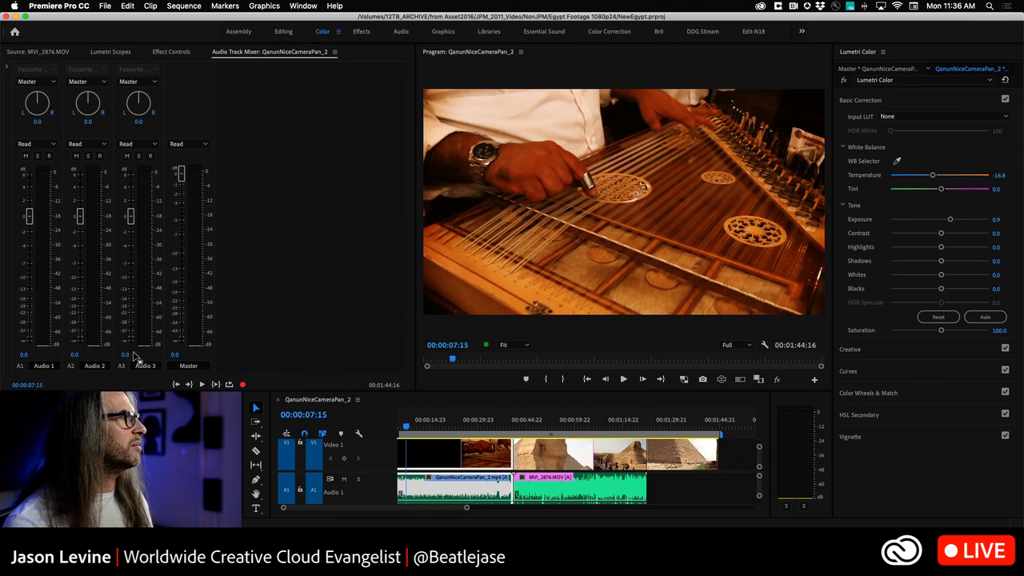
key("shift+8")
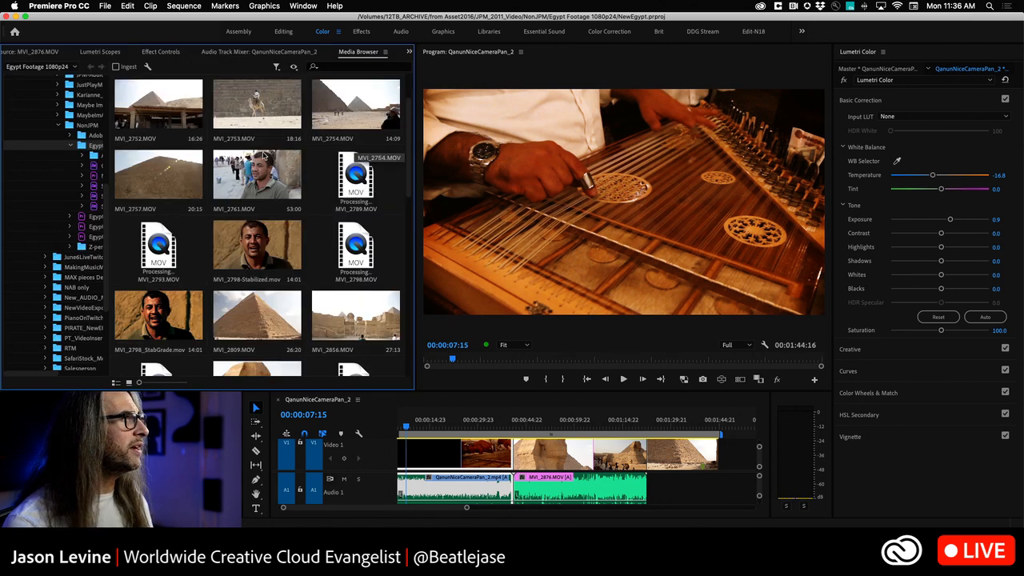
Step: Look through the clips of the Egypt Footage 1080p24 folder in the Media Browser, and close the browser
scroll(288, 272, "down", 10)
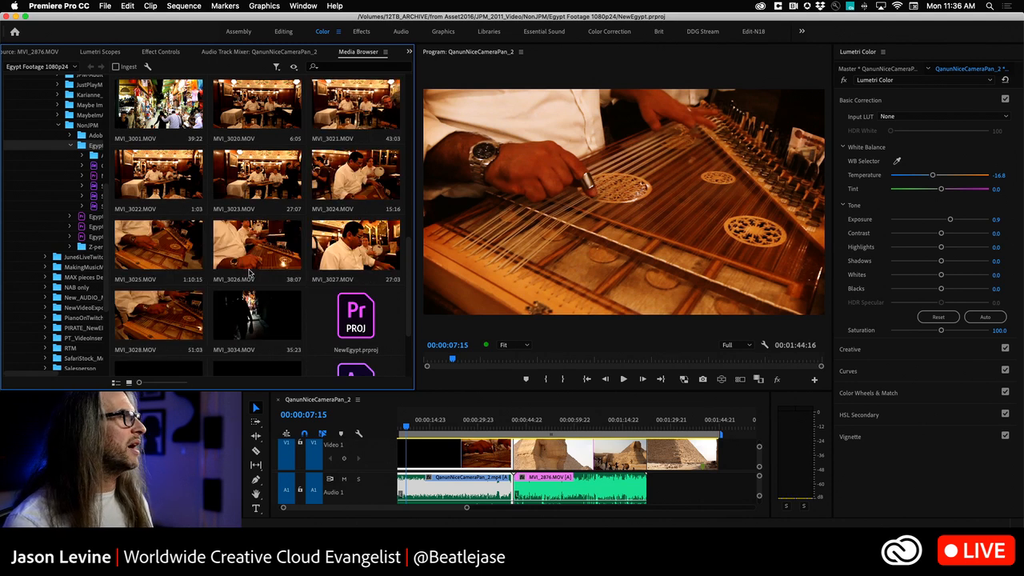
scroll(256, 201, "up", 10)
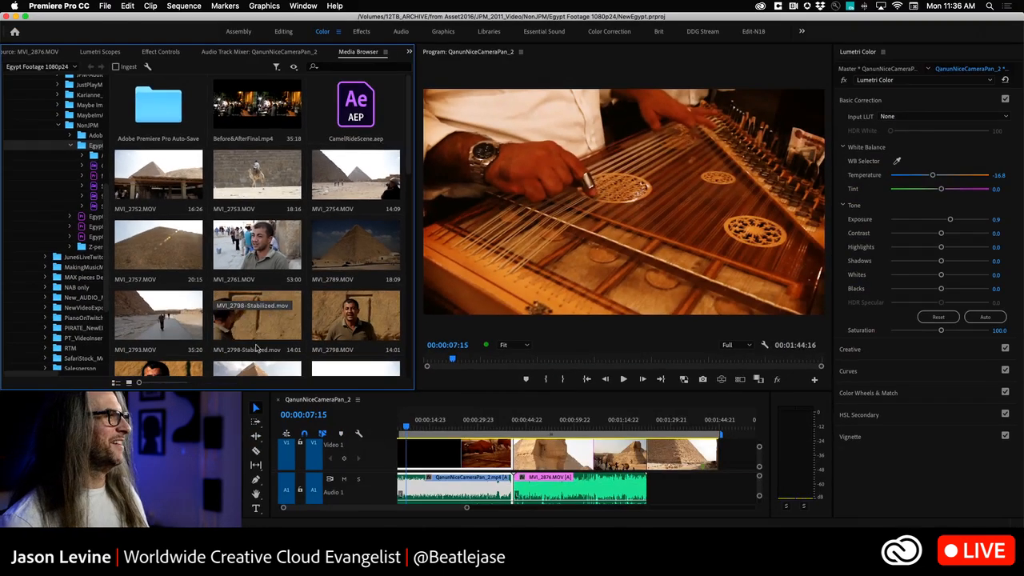
left_click_drag(409, 156, 410, 285)
scroll(404, 272, "down", 5)
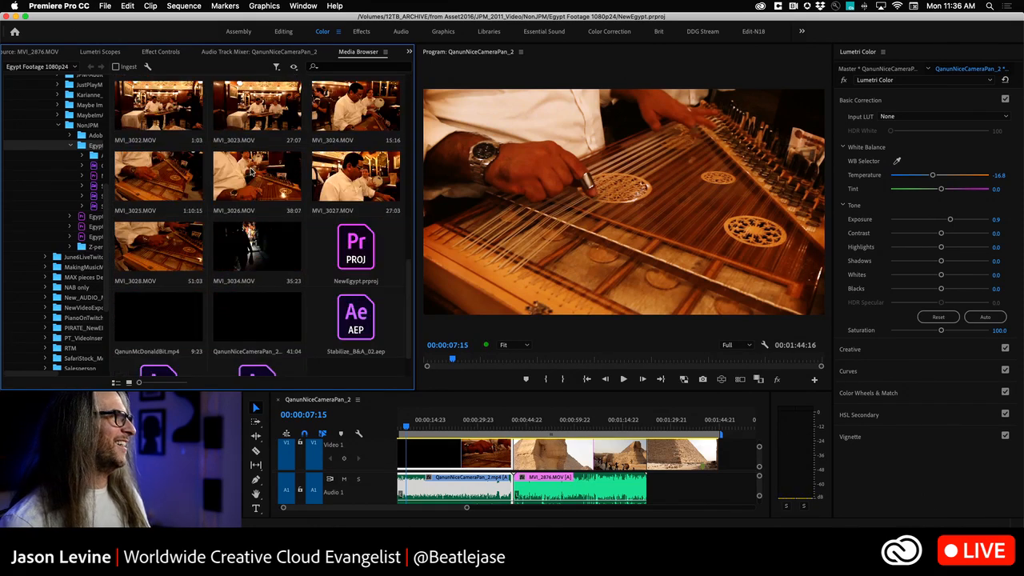
left_click_drag(412, 298, 412, 205)
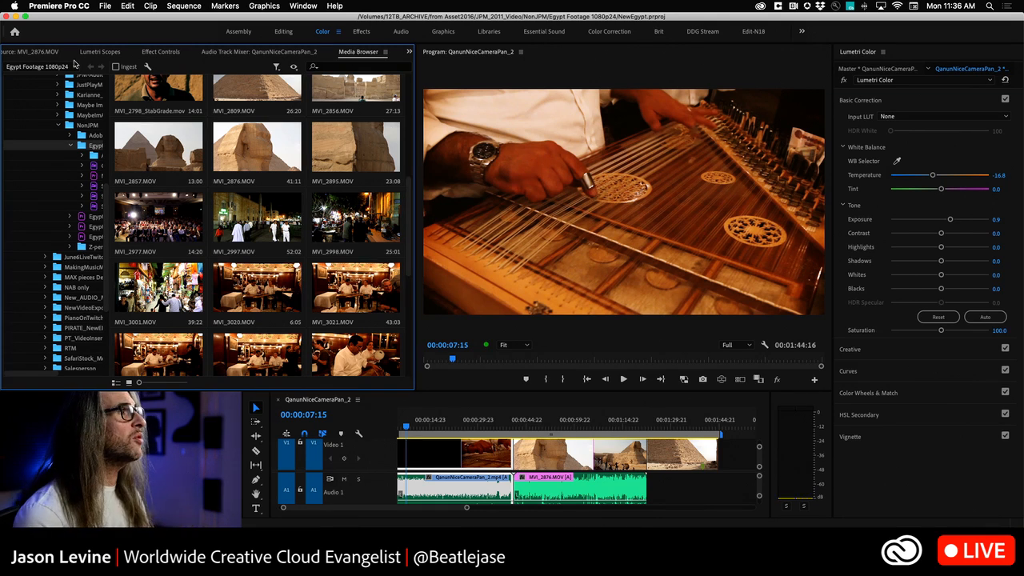
left_click_drag(358, 53, 214, 167)
Step: Activate each area of the workspace in turn, from the monitors and Lumetri Scopes to Lumetri Color, audio meters, timeline and tools
left_click(585, 149)
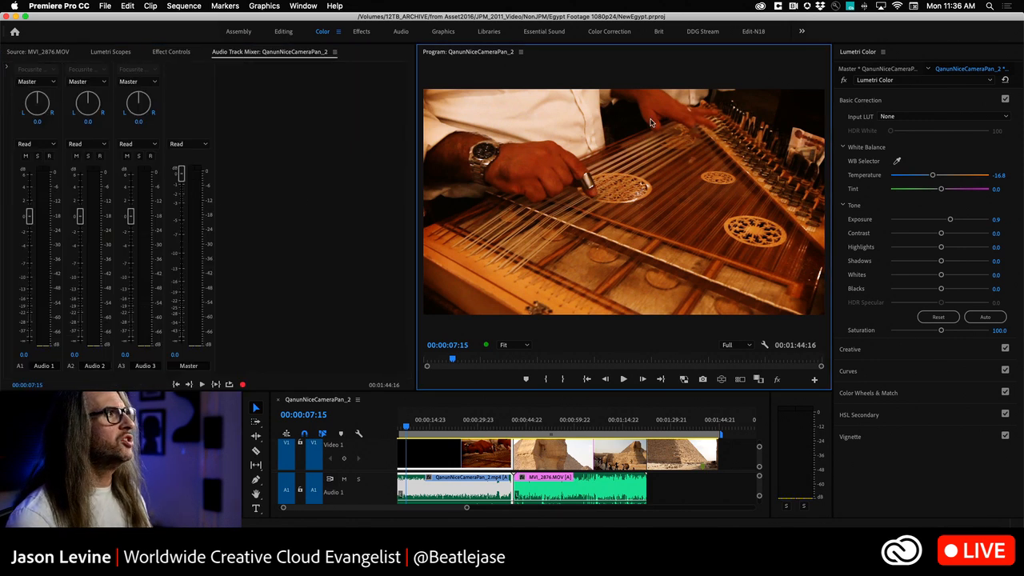
left_click(46, 53)
left_click(119, 53)
left_click(183, 55)
left_click(235, 55)
left_click(97, 54)
left_click(870, 53)
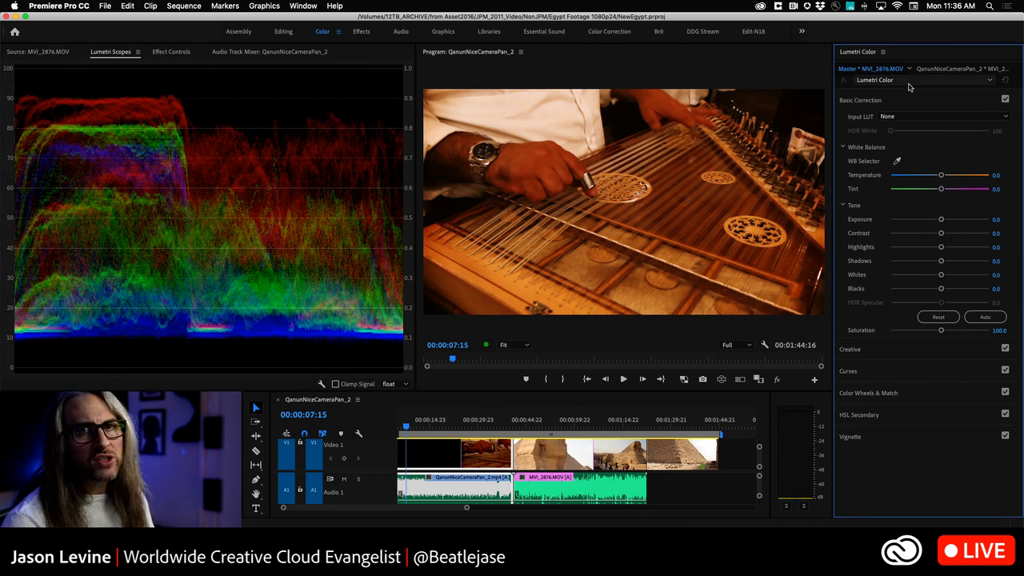
left_click(793, 459)
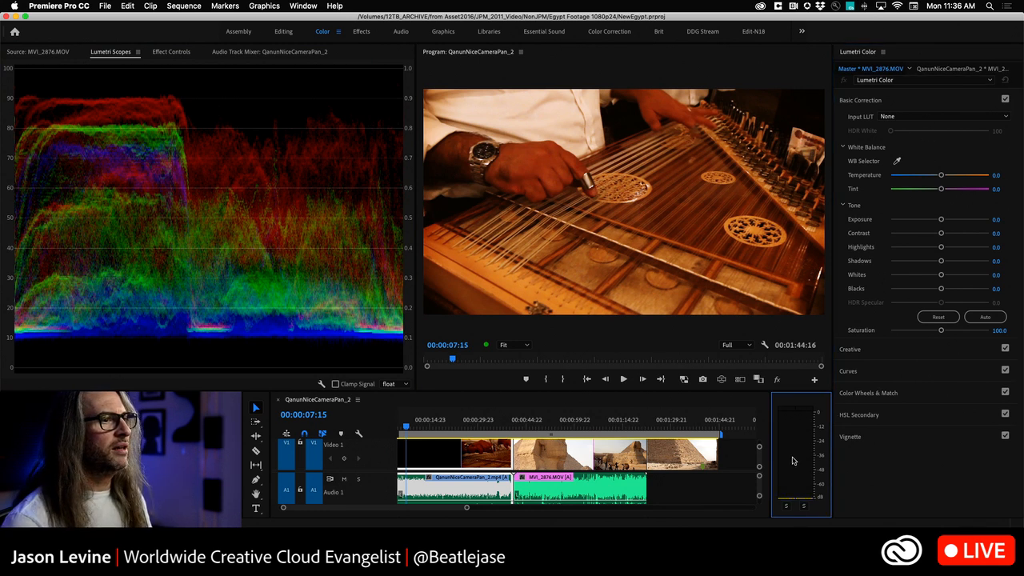
left_click(536, 406)
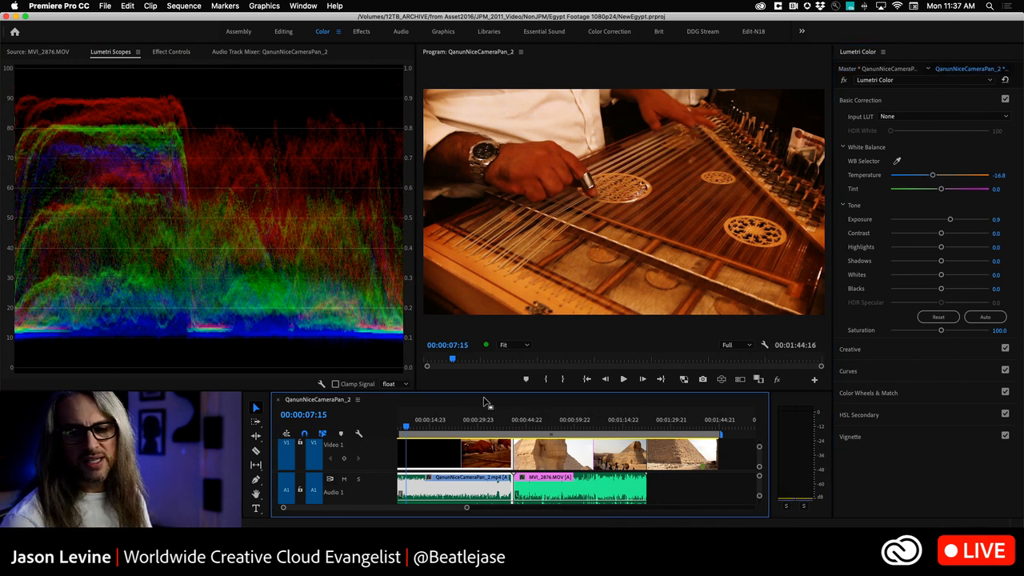
left_click(257, 403)
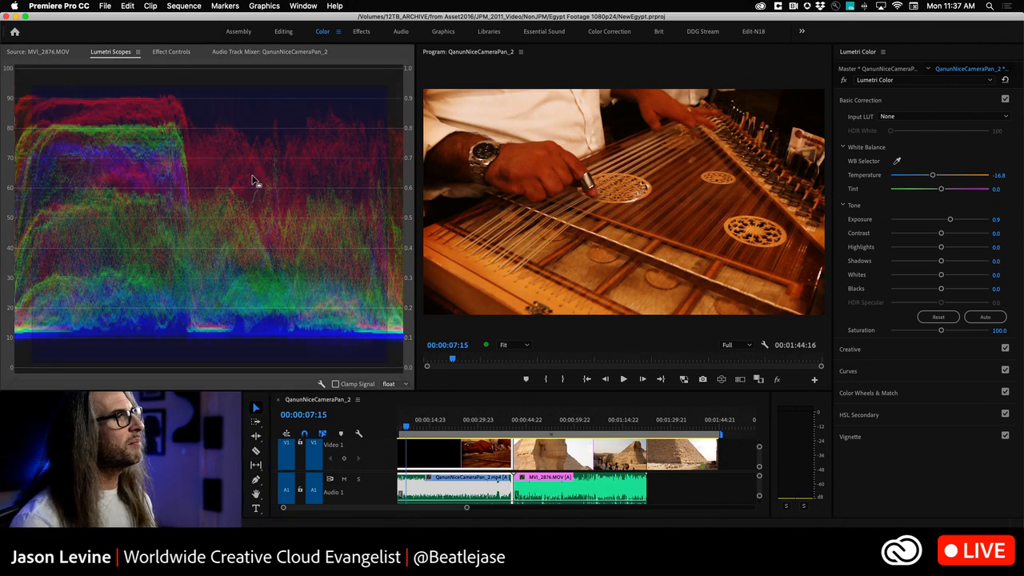
Step: Show the NewEgypt project window and dock it ahead of the Source monitor in the same group
key("shift+1")
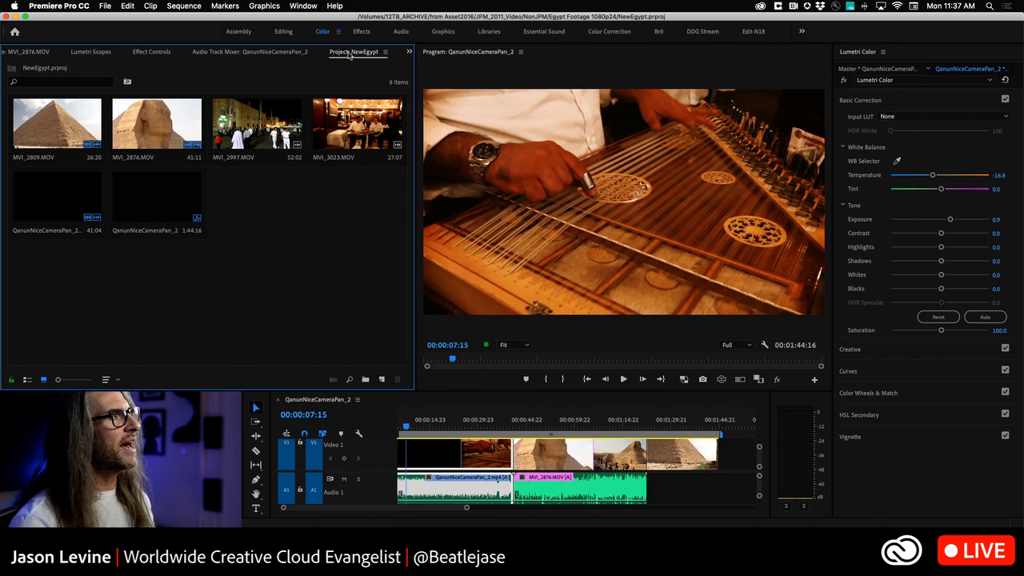
left_click_drag(350, 54, 266, 222)
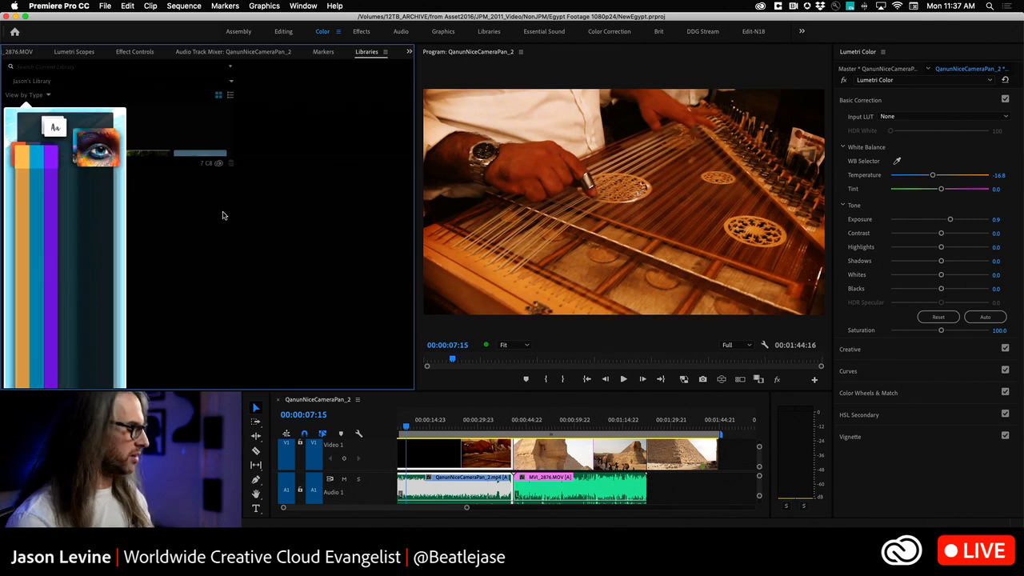
Step: Cycle back and forth through the windows docked with the Source monitor, from the NewEgypt project to Libraries
scroll(201, 55, "up", 6)
scroll(201, 55, "down", 6)
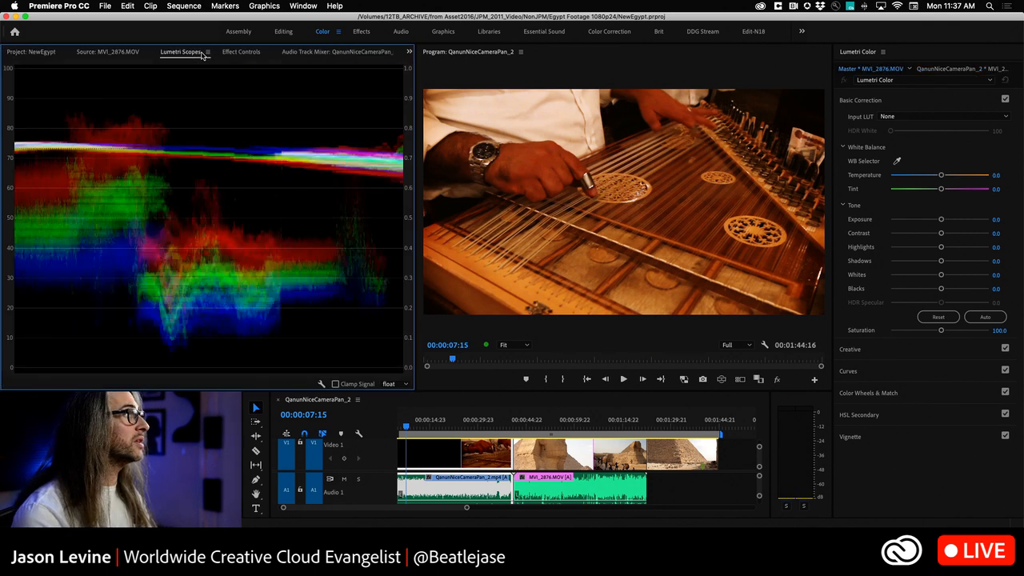
scroll(203, 55, "up", 4)
scroll(203, 55, "up", 1)
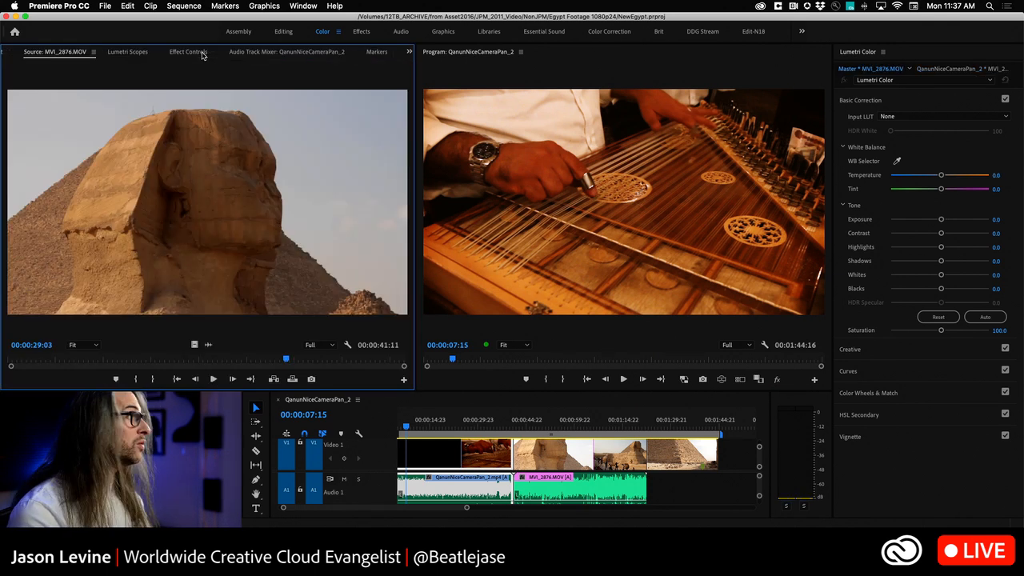
scroll(202, 56, "down", 5)
scroll(201, 56, "up", 6)
scroll(202, 56, "down", 6)
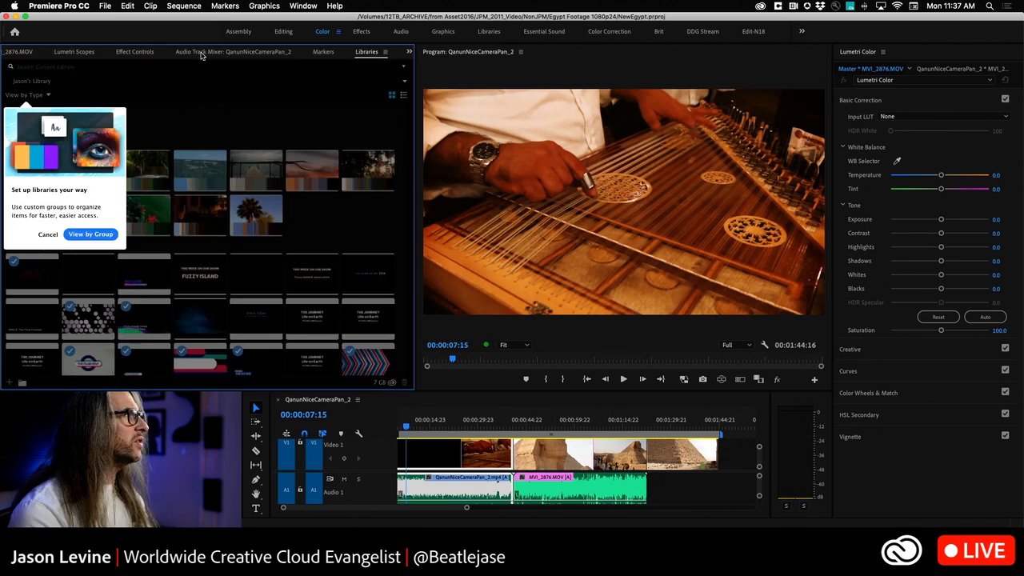
scroll(201, 55, "up", 3)
scroll(202, 55, "up", 3)
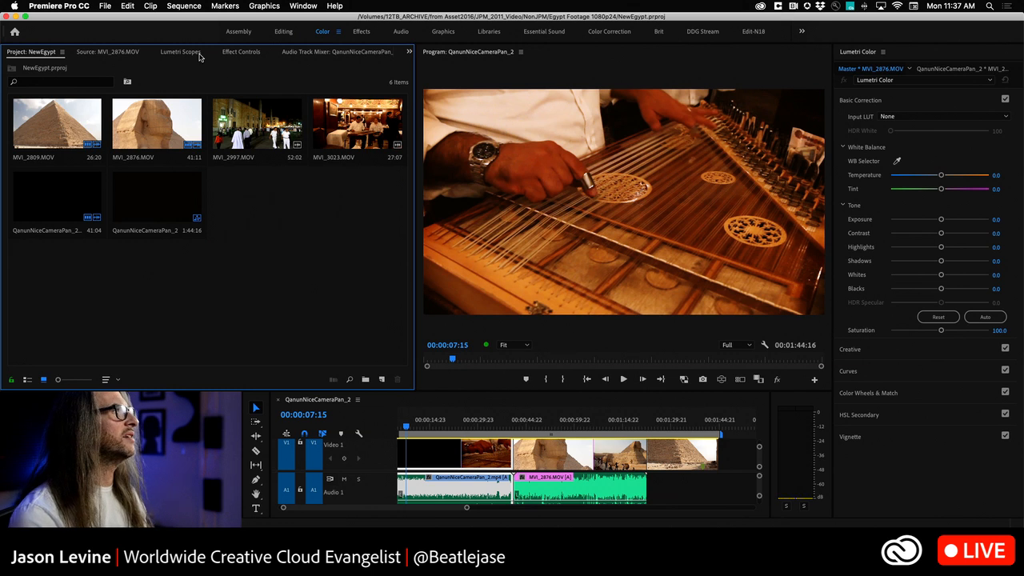
scroll(200, 56, "down", 6)
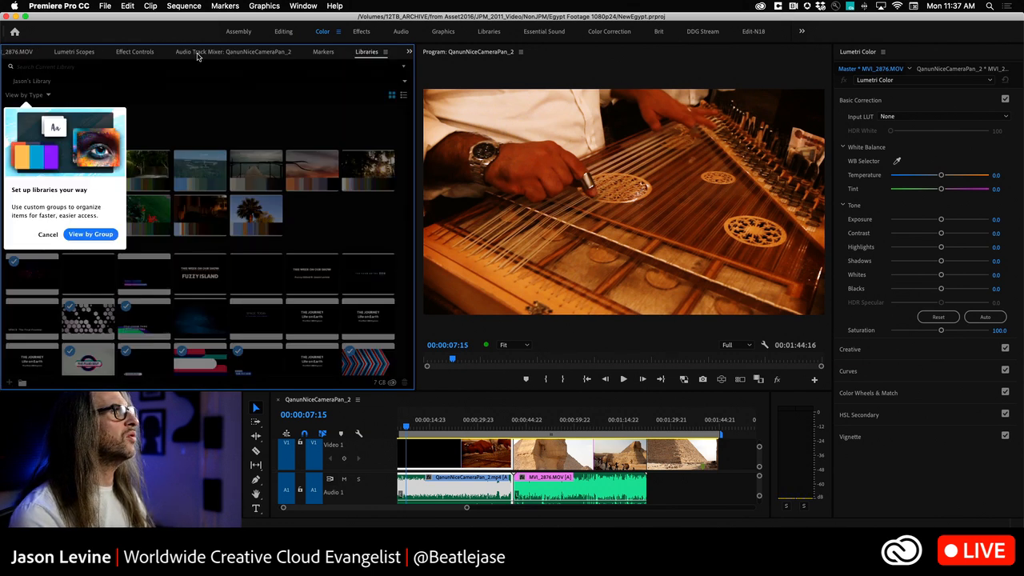
scroll(198, 56, "up", 5)
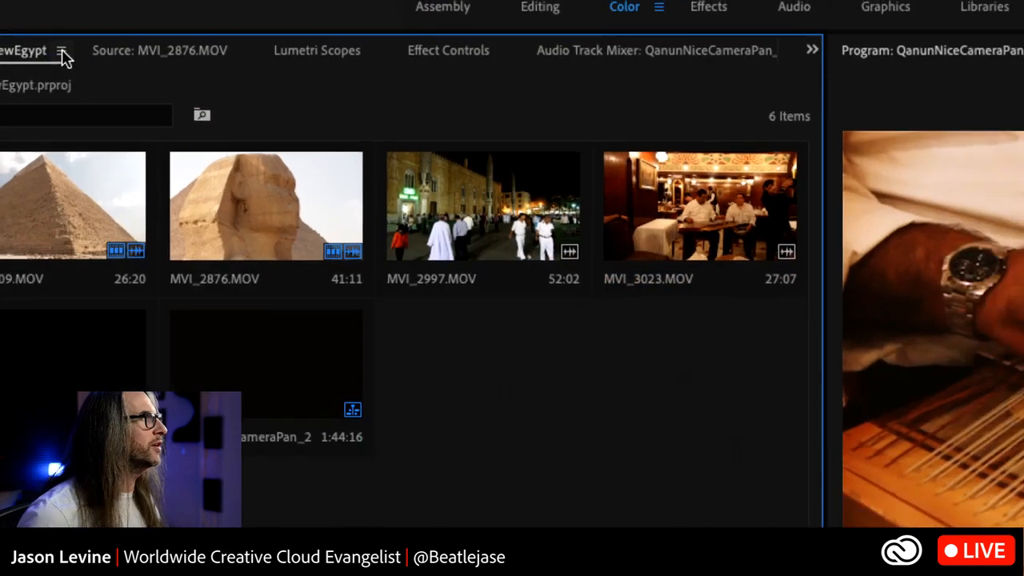
Step: Review the panel options available for the NewEgypt project window without choosing any
left_click(62, 52)
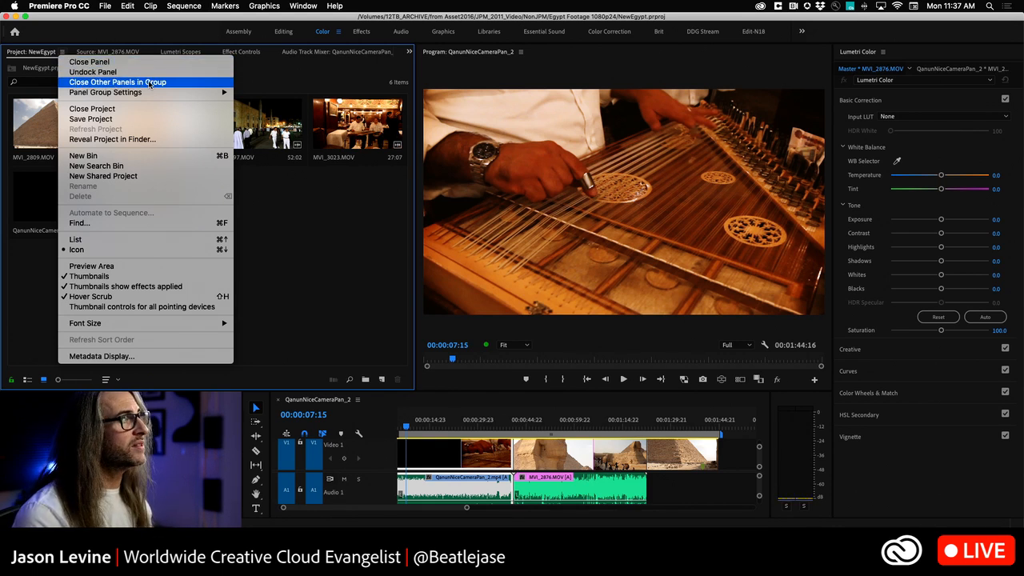
mouse_move(153, 93)
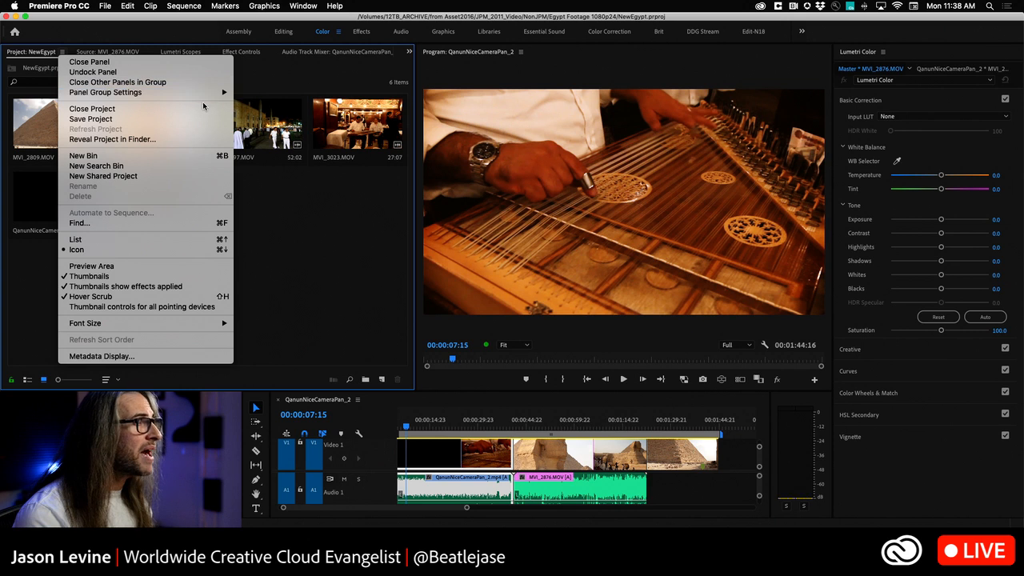
left_click(331, 217)
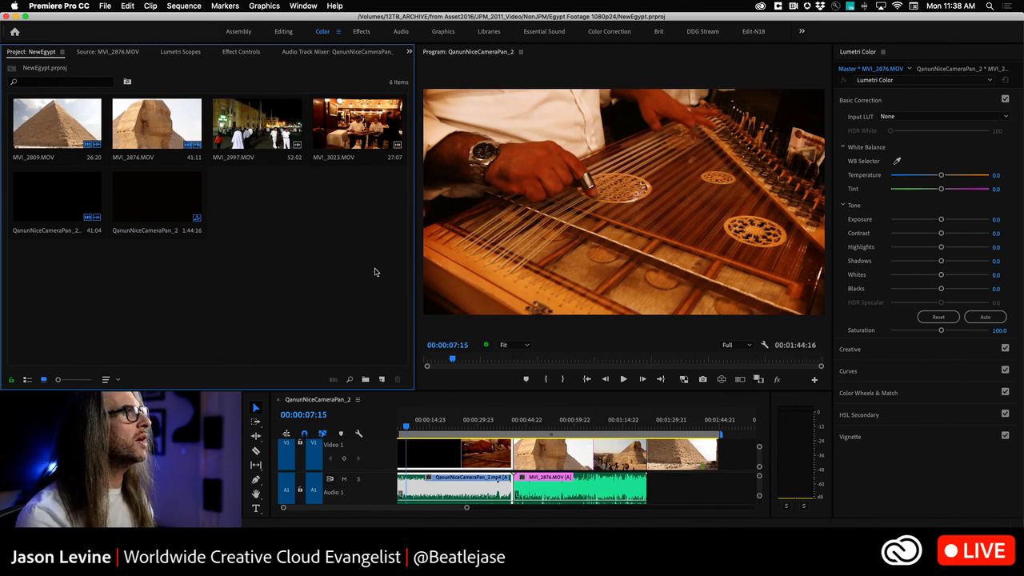
Step: Narrow the panel group holding the project and Source monitor, and close its Lumetri Scopes and Audio Track Mixer panels
left_click_drag(415, 261, 256, 260)
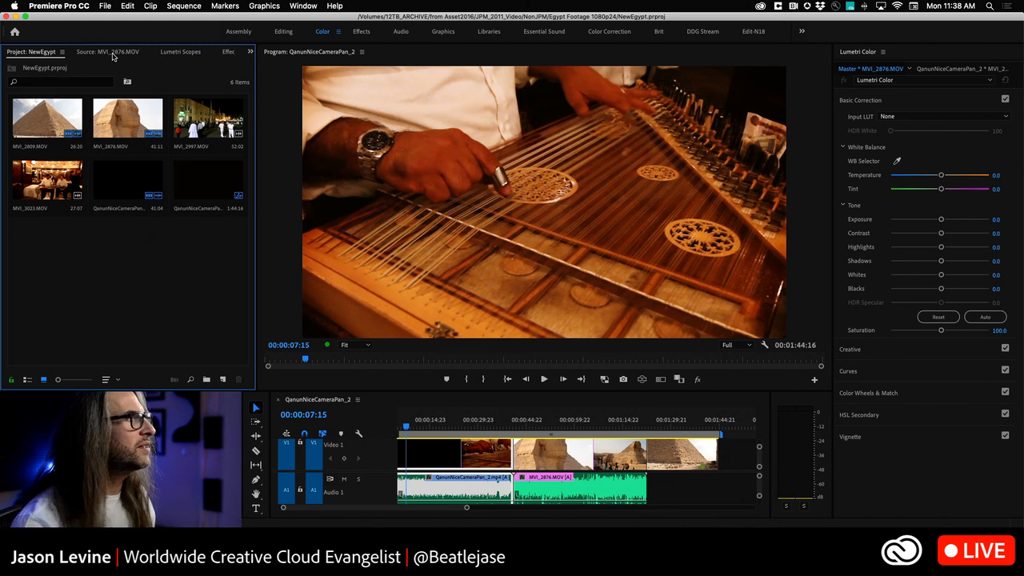
left_click(187, 55)
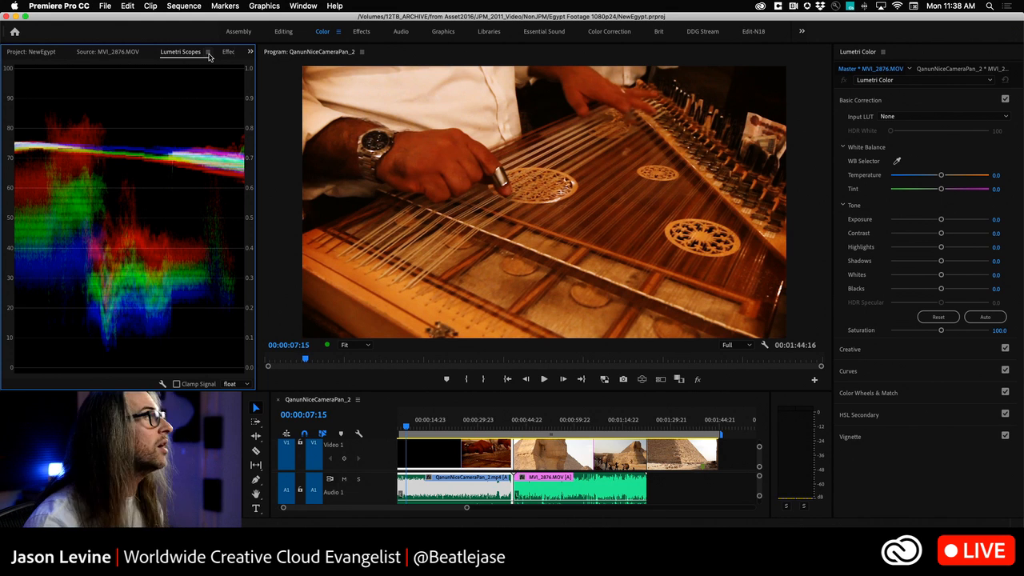
left_click(207, 52)
left_click(218, 62)
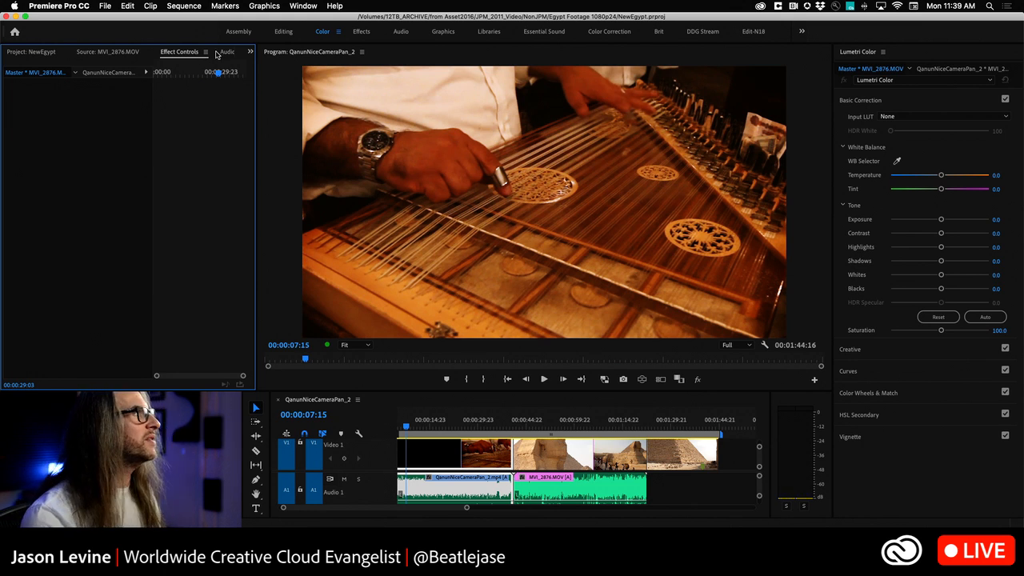
left_click(228, 52)
left_click(209, 52)
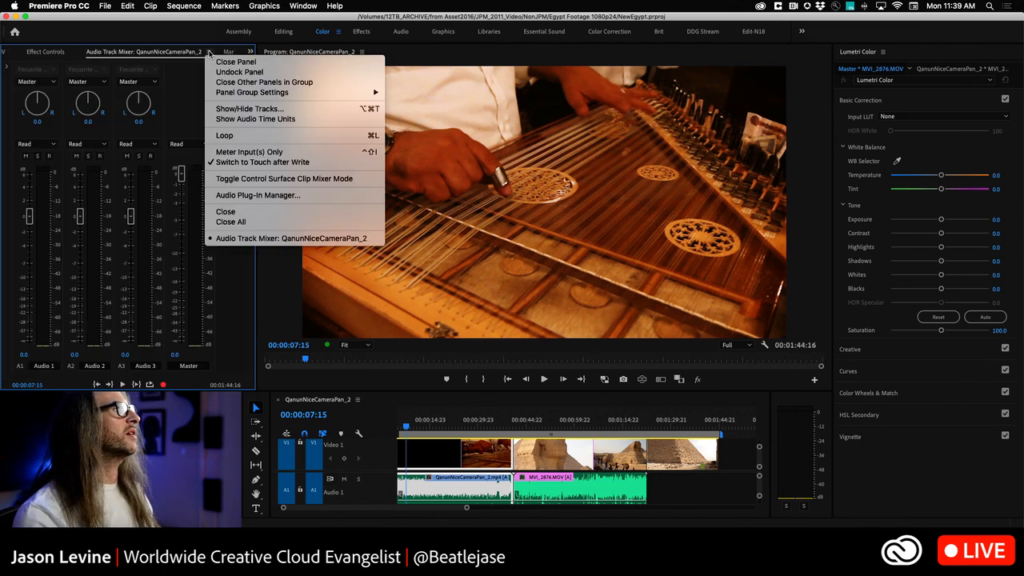
left_click(234, 62)
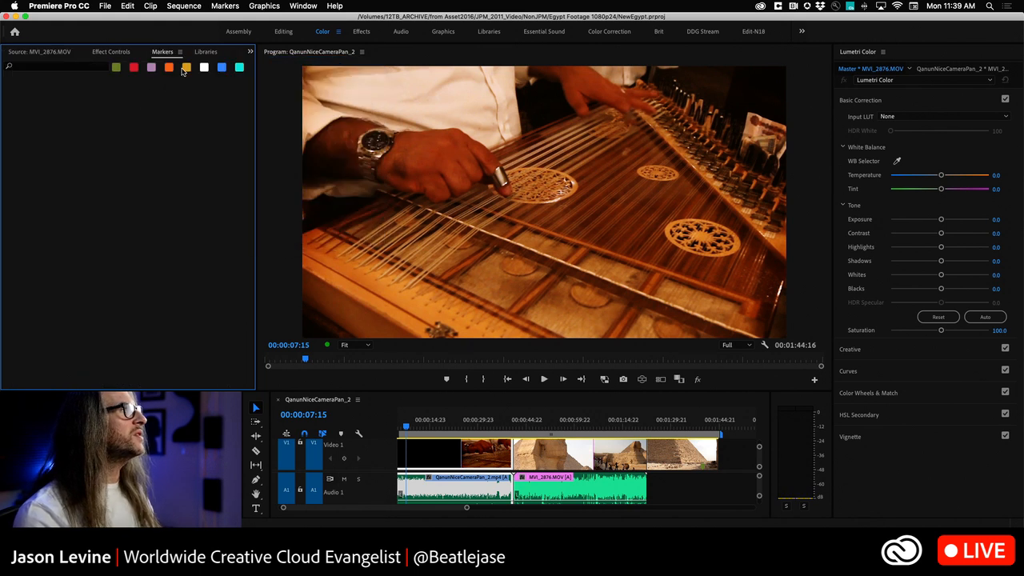
Step: Close the Libraries, Markers and Effect Controls panels, keeping only the NewEgypt project and Source monitor in the group
left_click(204, 53)
left_click(226, 53)
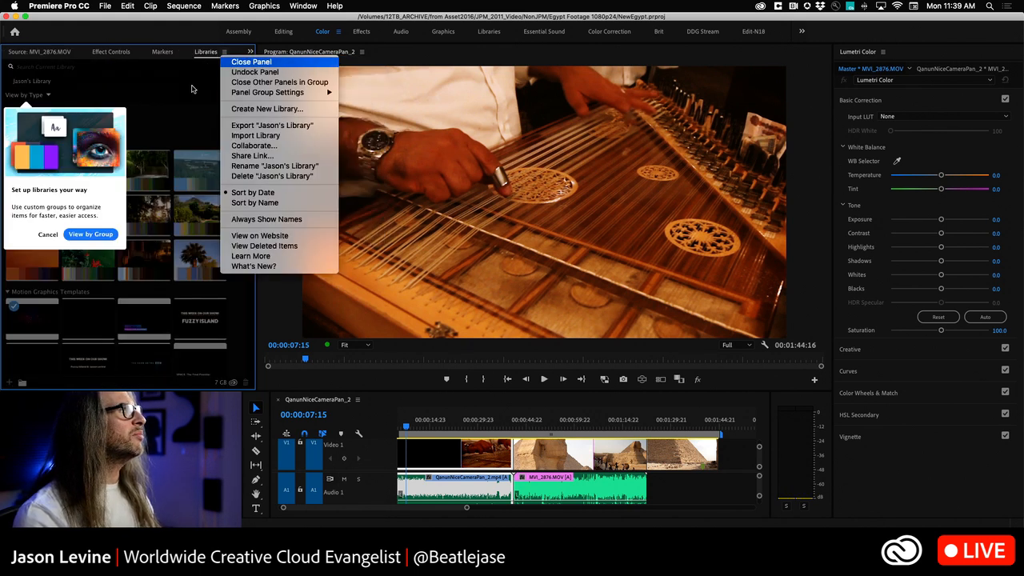
left_click(233, 62)
left_click(225, 53)
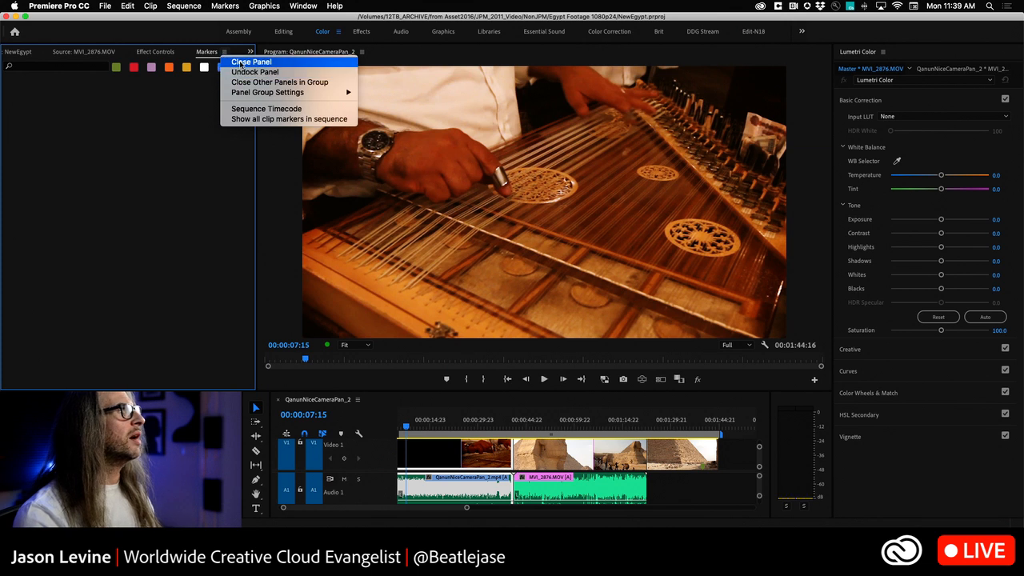
left_click(206, 52)
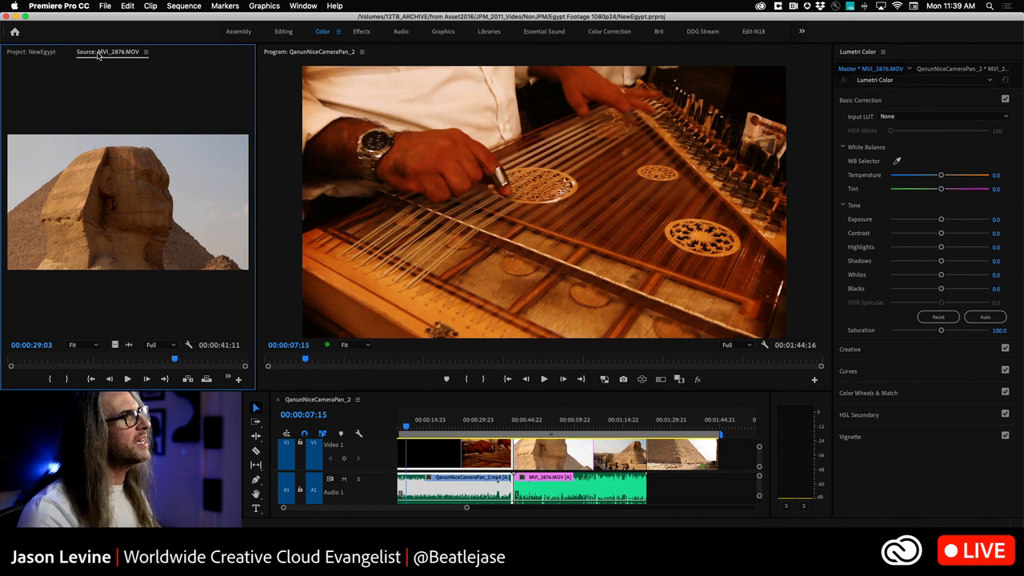
Step: Dock the Source monitor beneath the NewEgypt project, and display the project items as a list in a slightly taller panel
left_click_drag(98, 54, 138, 292)
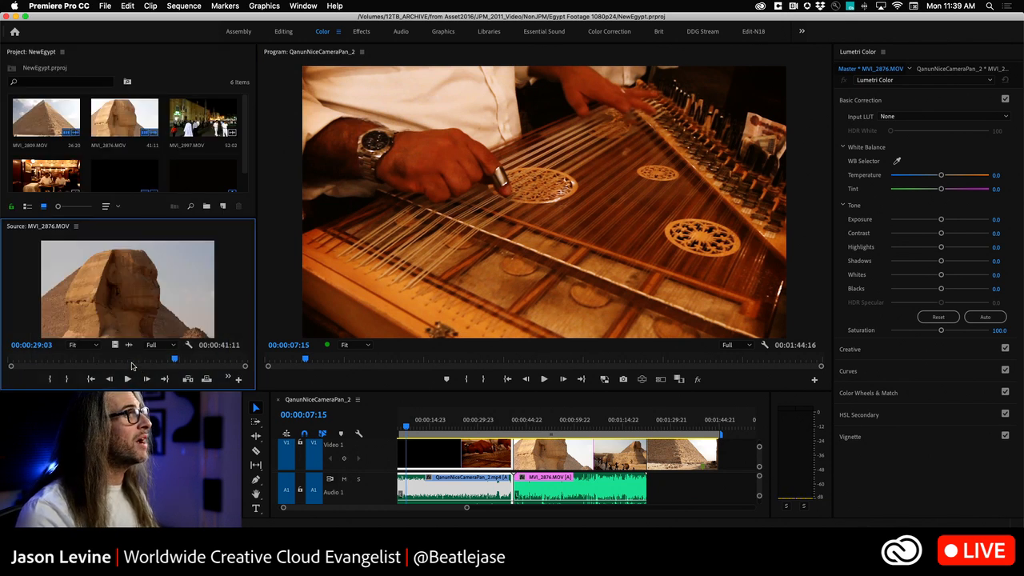
left_click(24, 207)
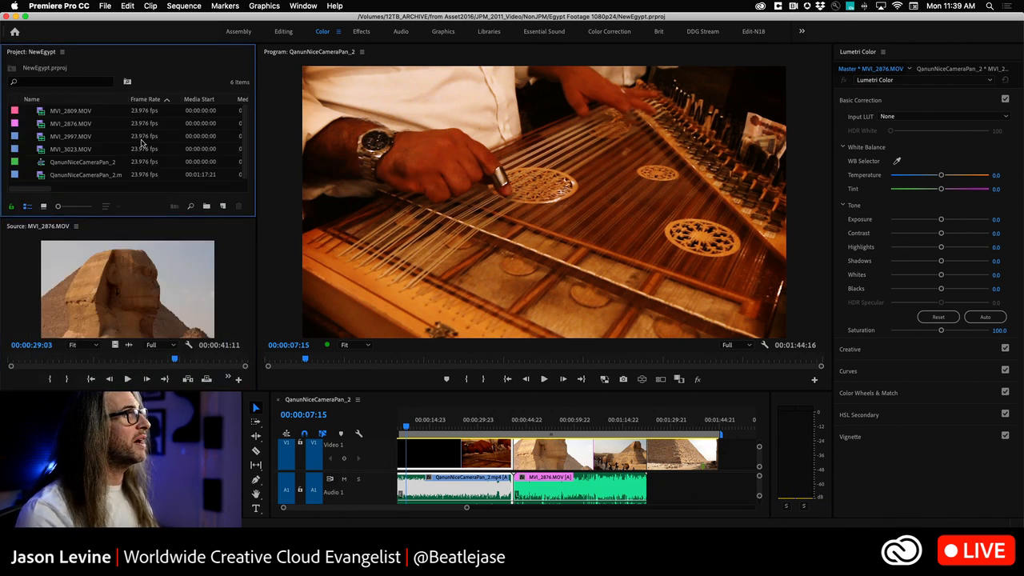
left_click_drag(215, 216, 216, 225)
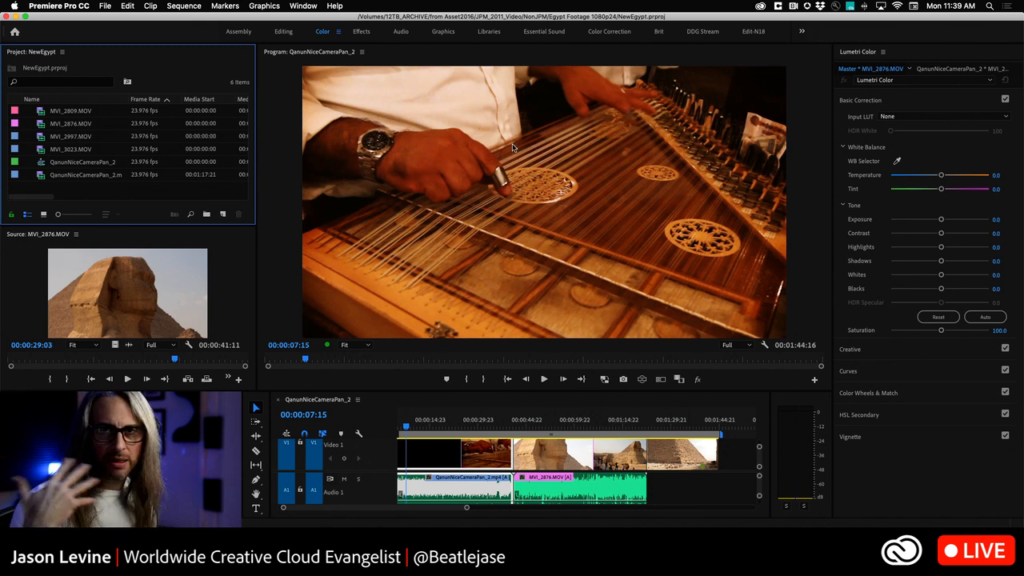
Step: Close the Lumetri Color panel and dock the Source monitor between the NewEgypt project and the Program monitor
left_click(885, 52)
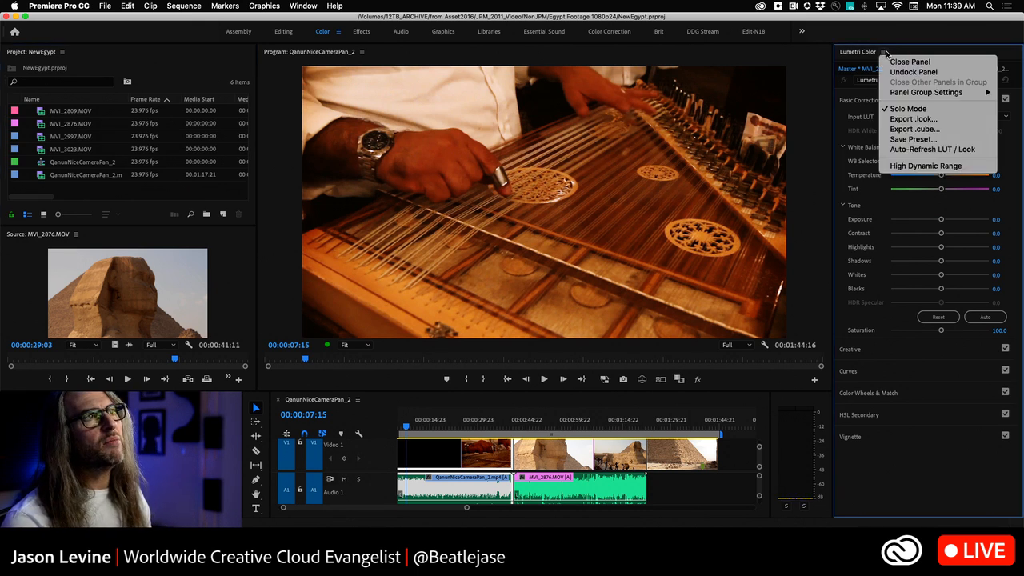
left_click(910, 61)
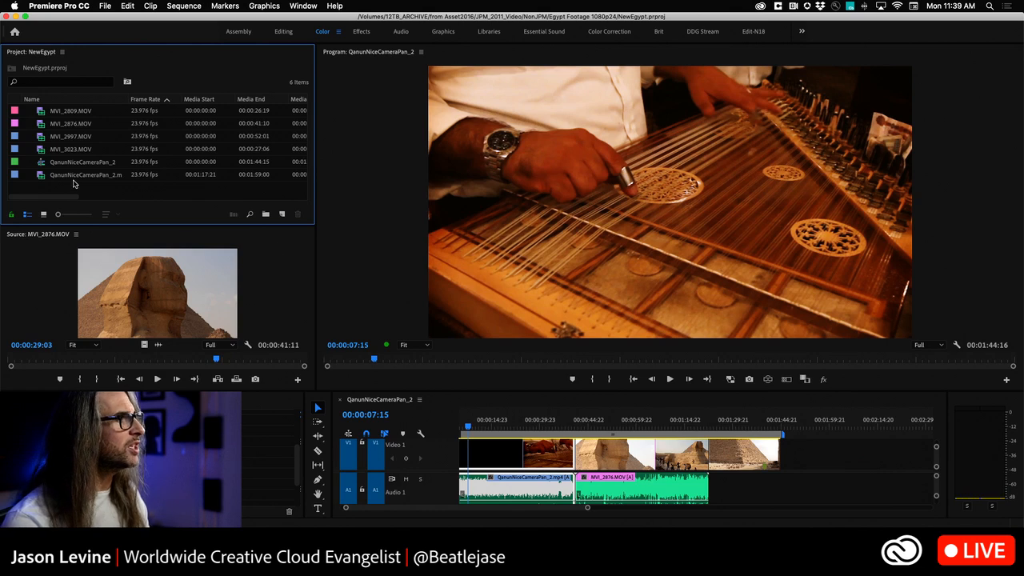
left_click_drag(20, 235, 351, 219)
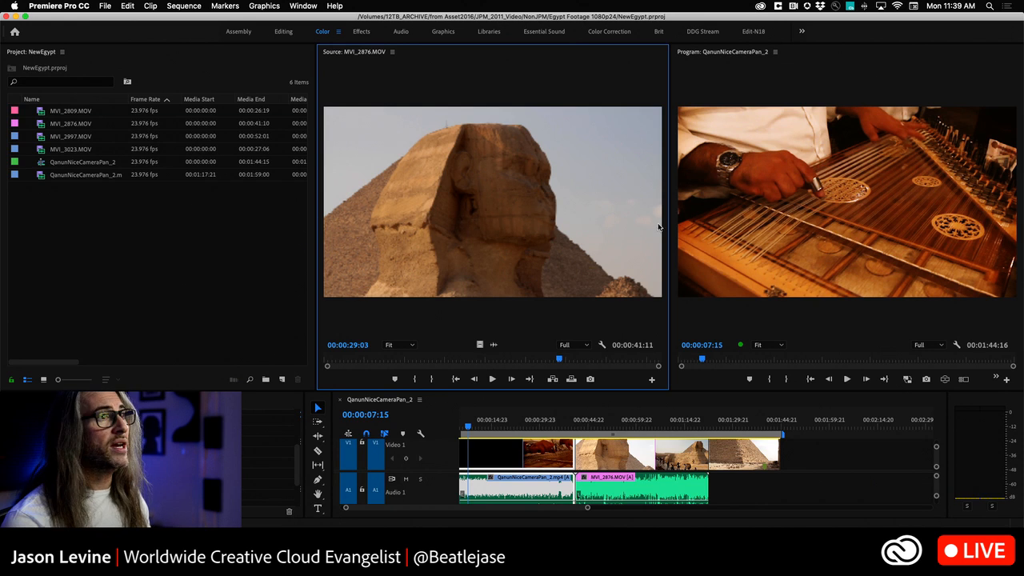
Step: Try to toggle the display of the Audio Meters panel
left_click(987, 402)
left_click(294, 5)
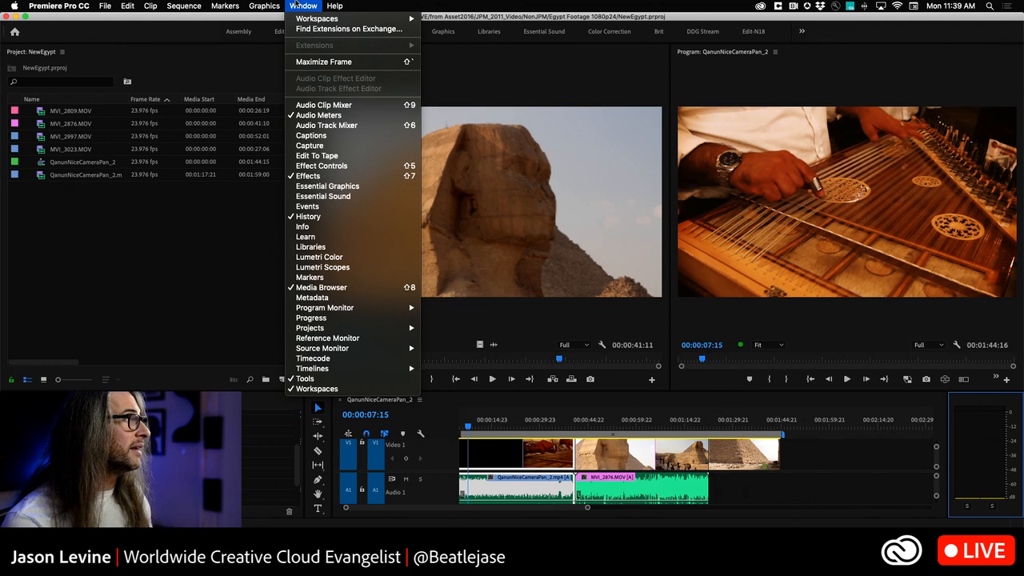
left_click(336, 116)
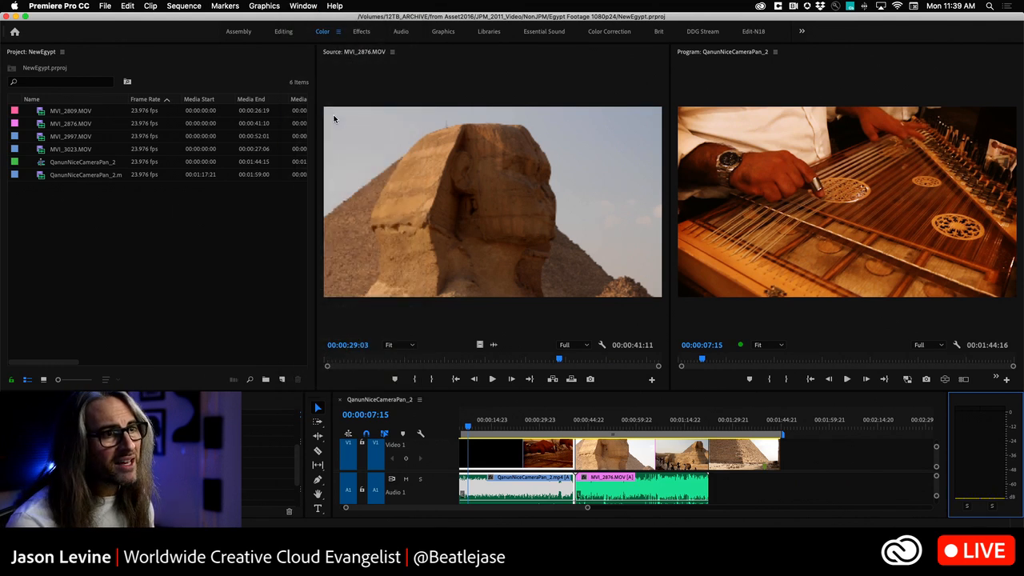
left_click(273, 5)
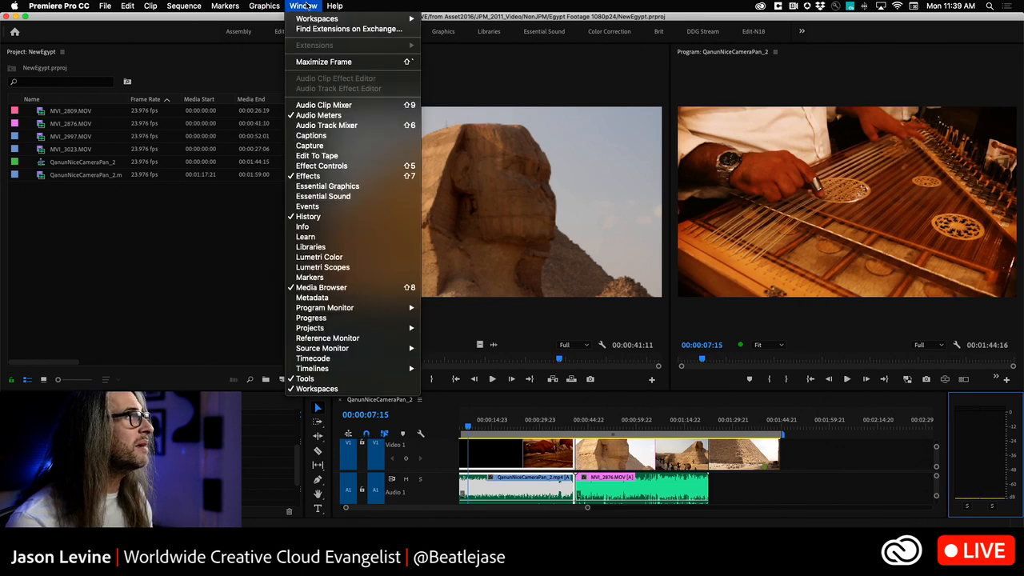
left_click(336, 116)
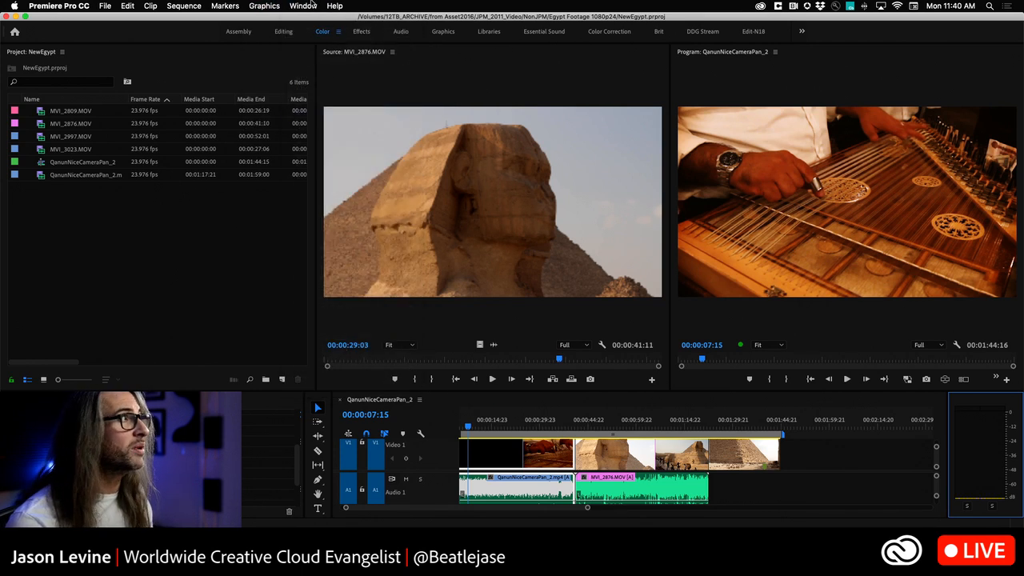
left_click(309, 5)
left_click(336, 116)
Step: Make the timeline area slightly taller and widen the timeline by shifting its shared border with the Tools panel outward
left_click(446, 406)
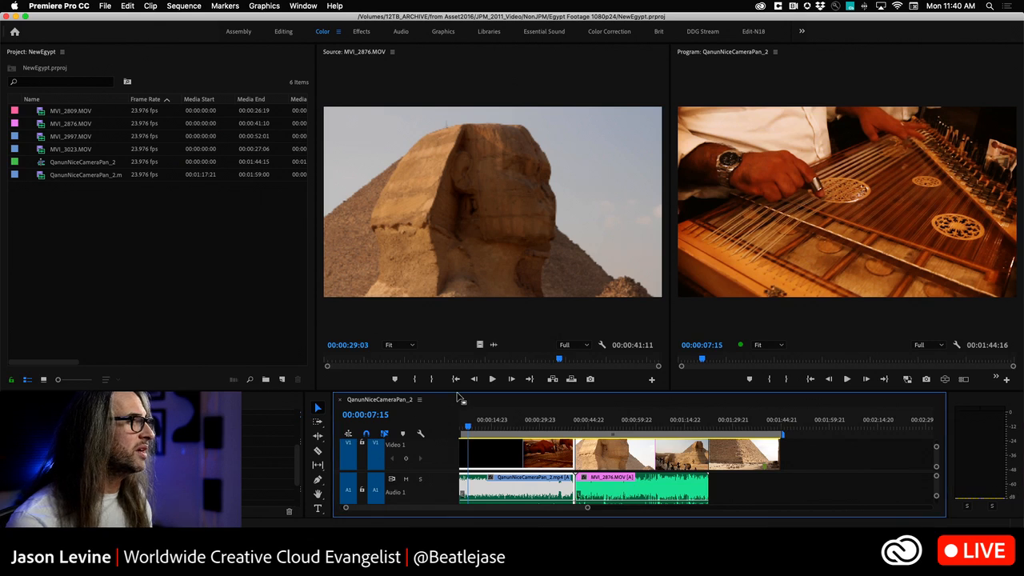
mouse_move(456, 391)
left_mouse_down()
mouse_move(455, 365)
mouse_move(455, 384)
left_mouse_up()
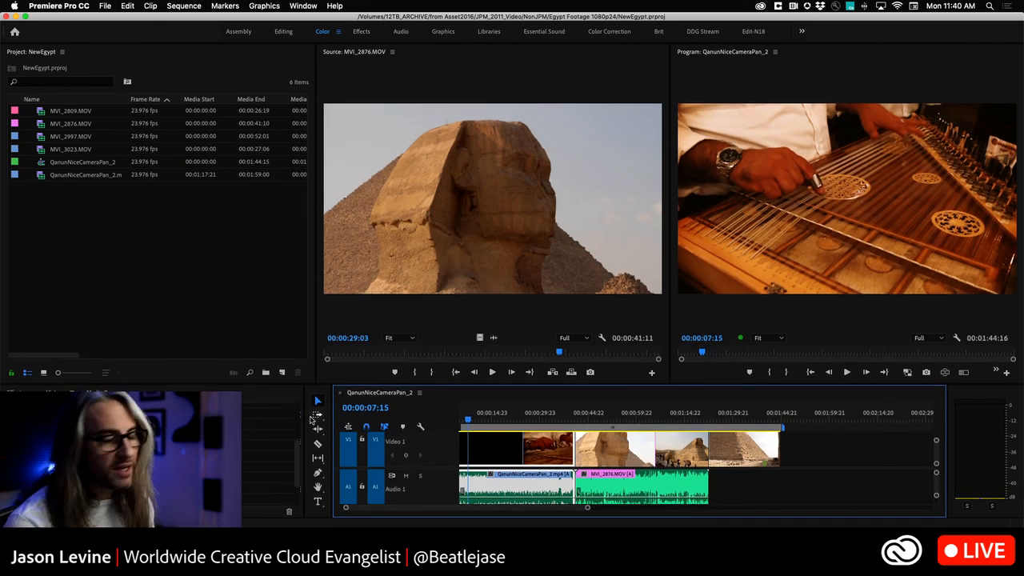
left_click(319, 399)
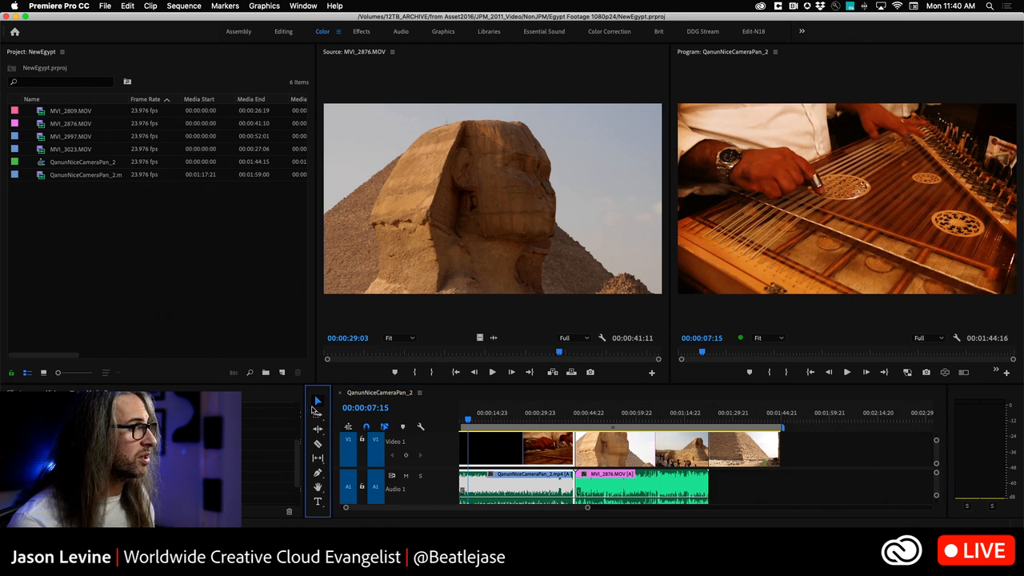
left_click_drag(334, 416, 274, 413)
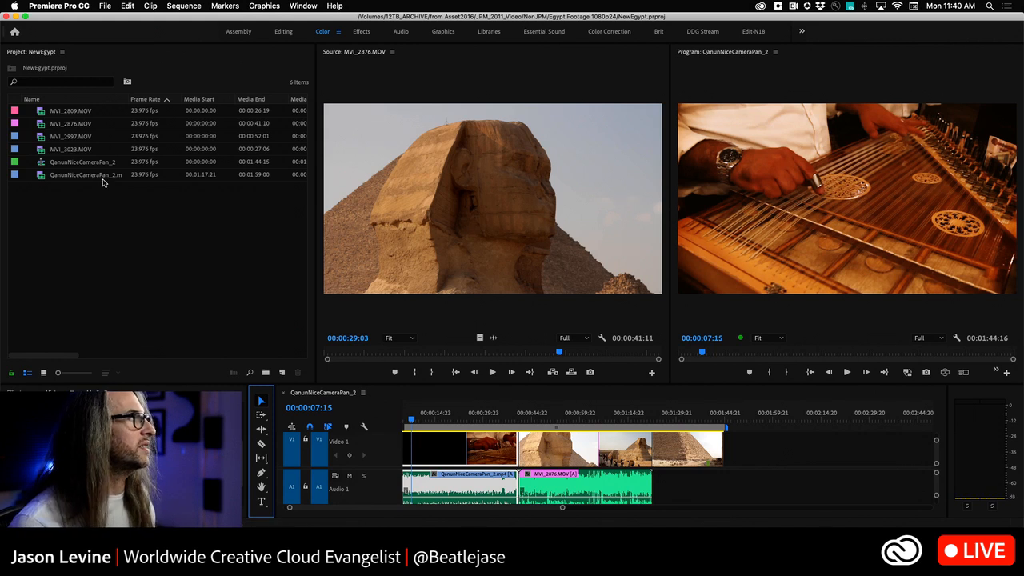
Step: Activate each remaining panel in turn: project, Source monitor, Program monitor, timeline, tools and audio meters
left_click(294, 242)
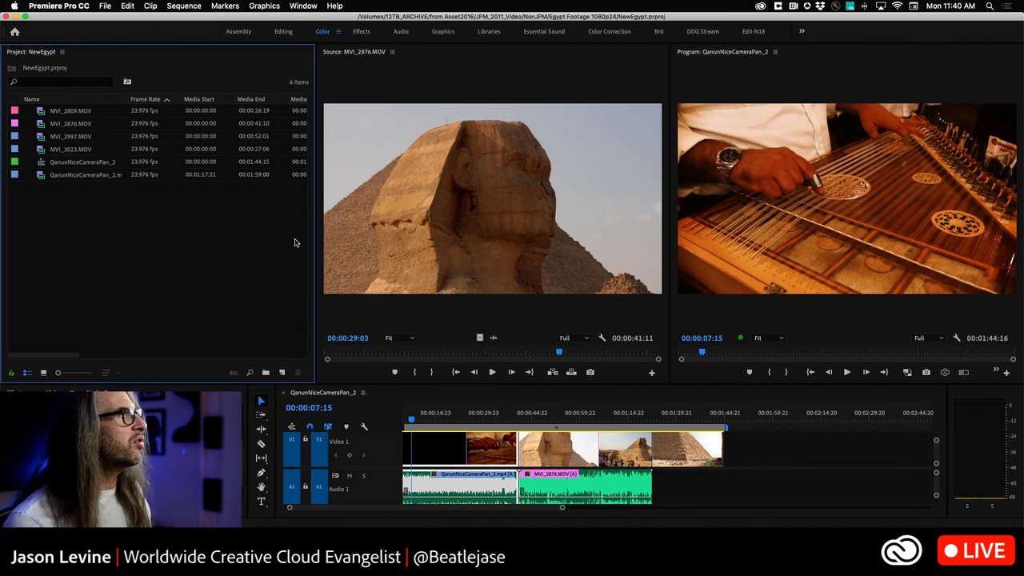
left_click(450, 73)
left_click(860, 75)
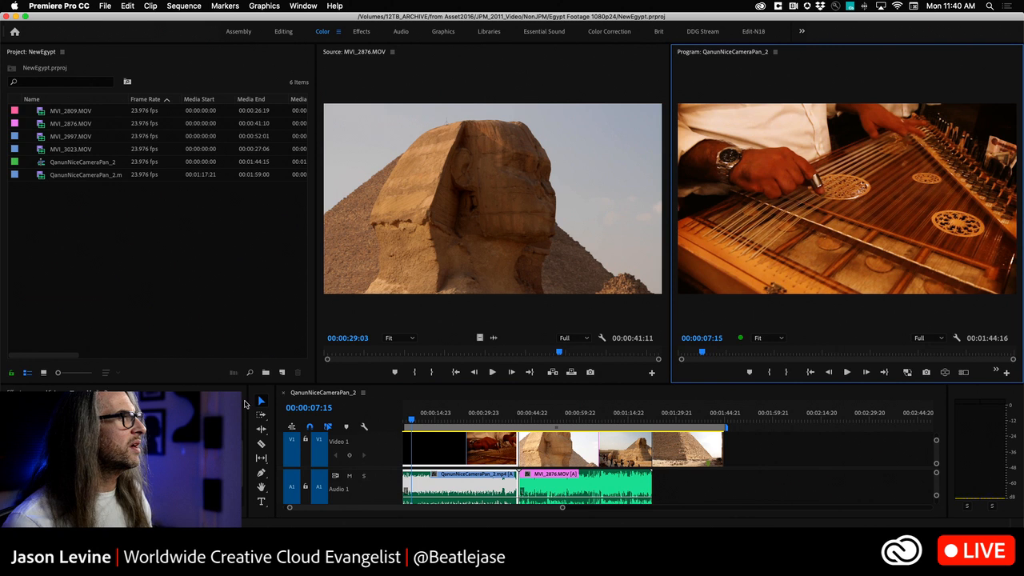
left_click(372, 395)
left_click(265, 394)
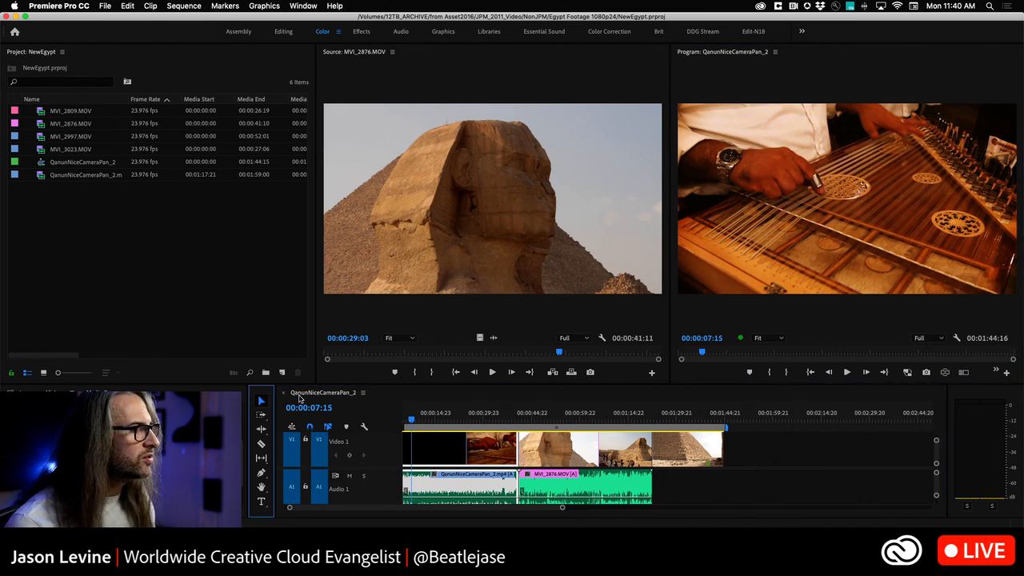
left_click(986, 396)
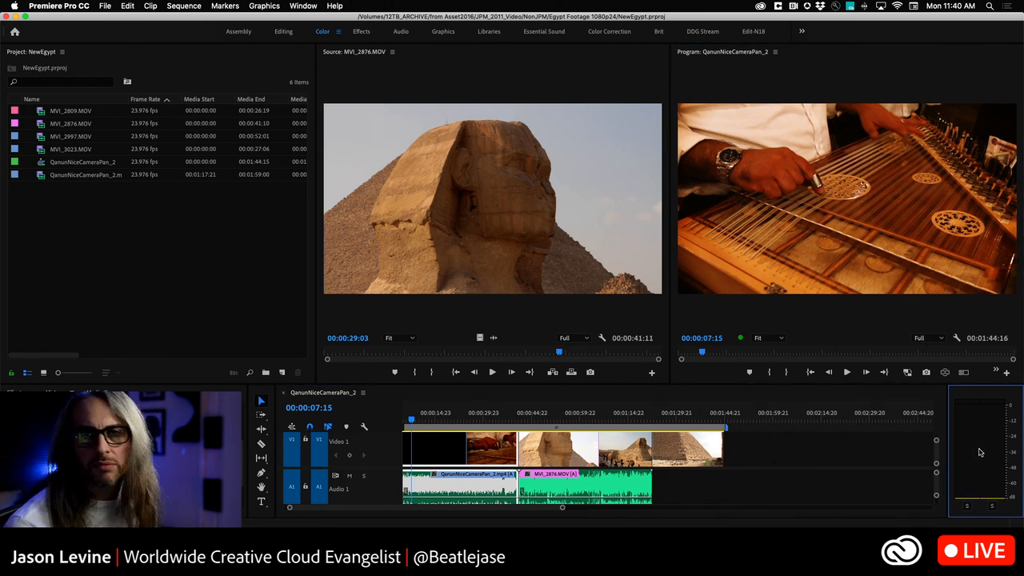
Step: Examine the display, monitoring and dB range options of the audio meters without changing any
right_click(1004, 400)
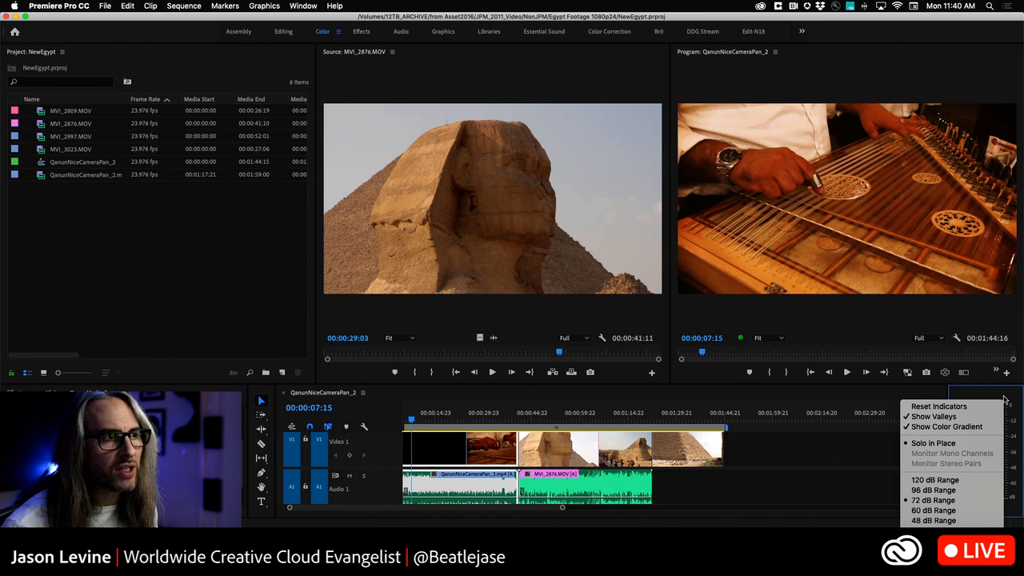
left_click(1004, 400)
right_click(983, 422)
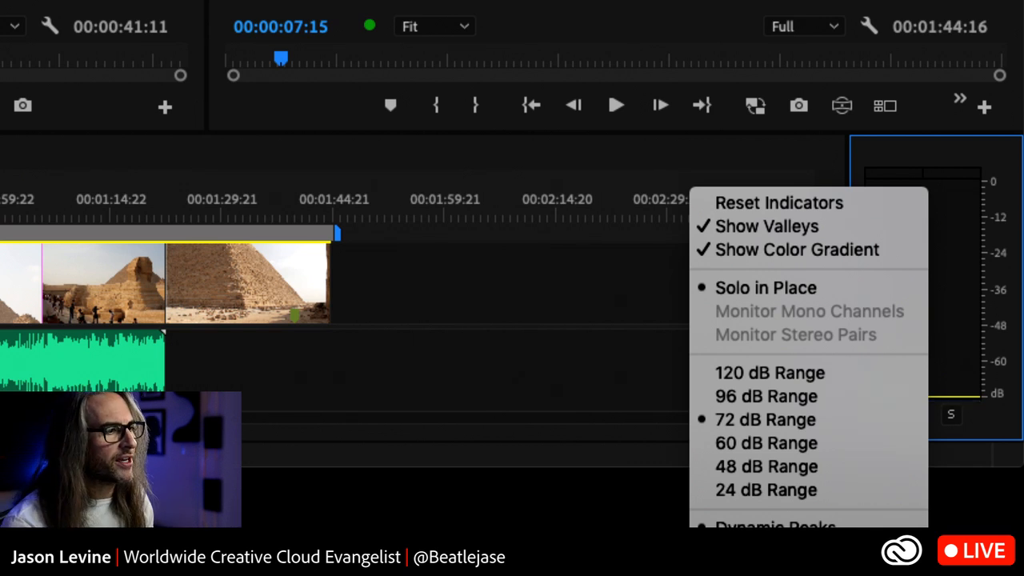
key("Escape")
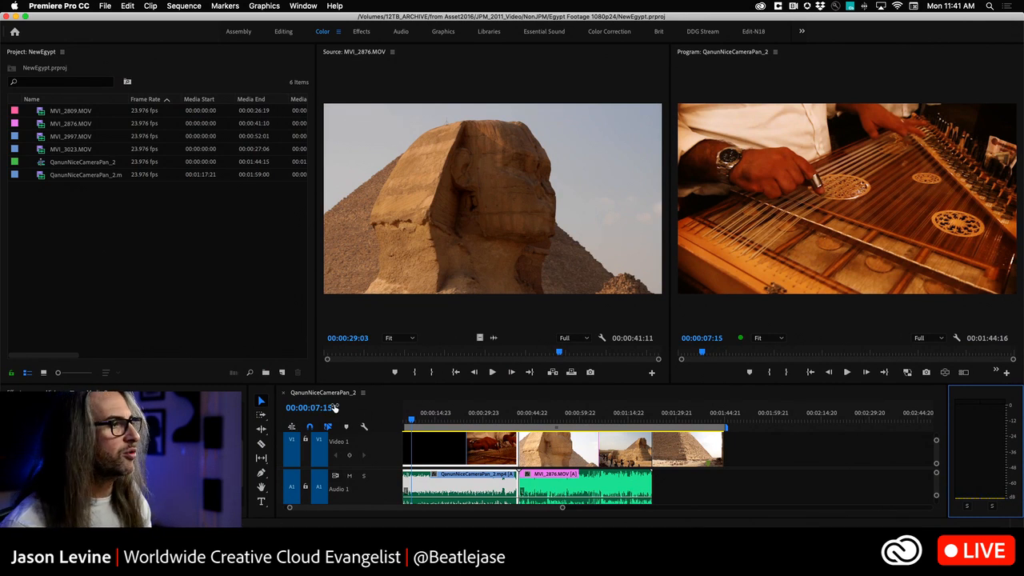
Step: Maximize the QanunNiceCameraPan_2 timeline to fill the workspace, and restore it to its docked size
left_click(760, 402)
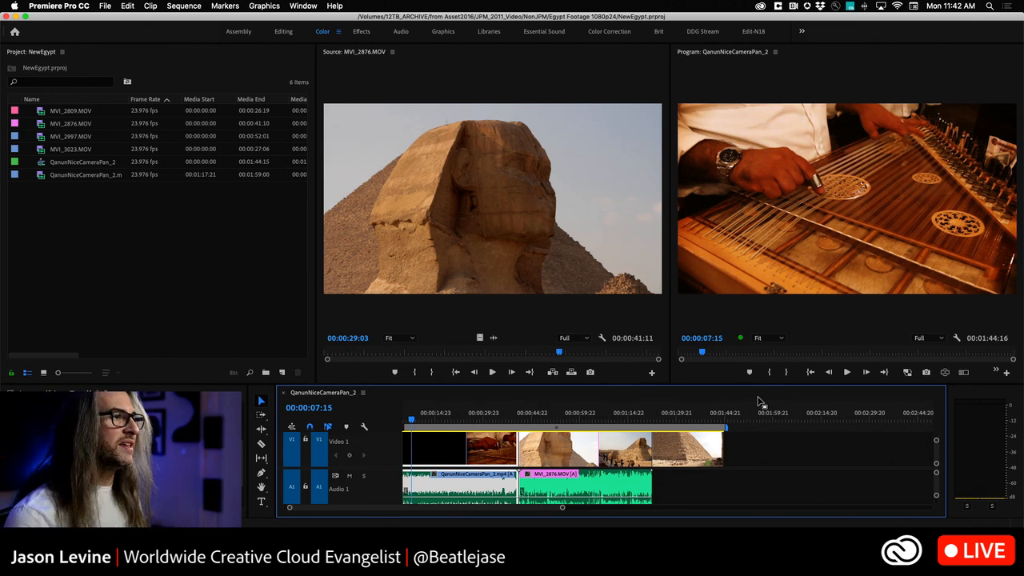
key("grave")
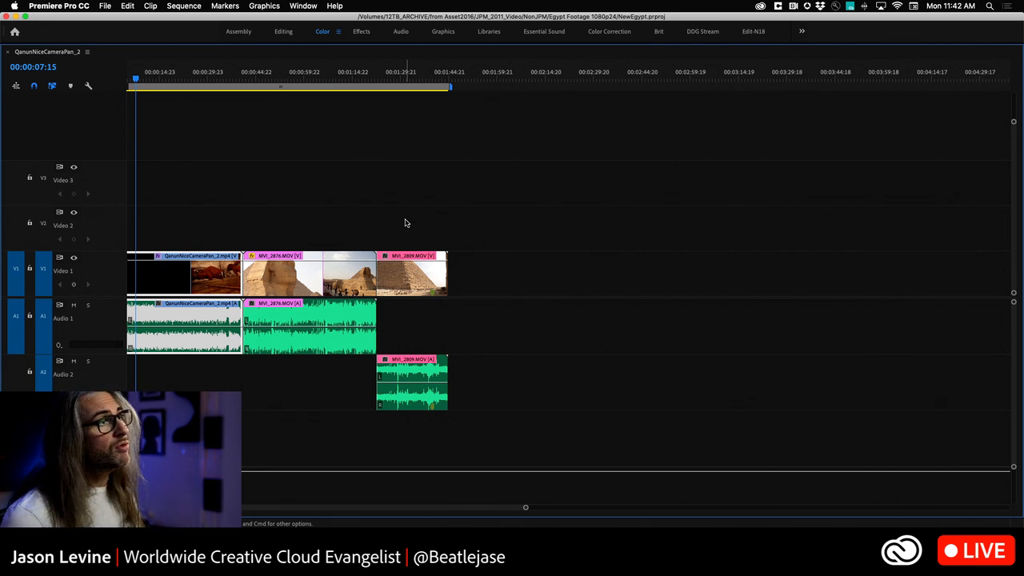
key("grave")
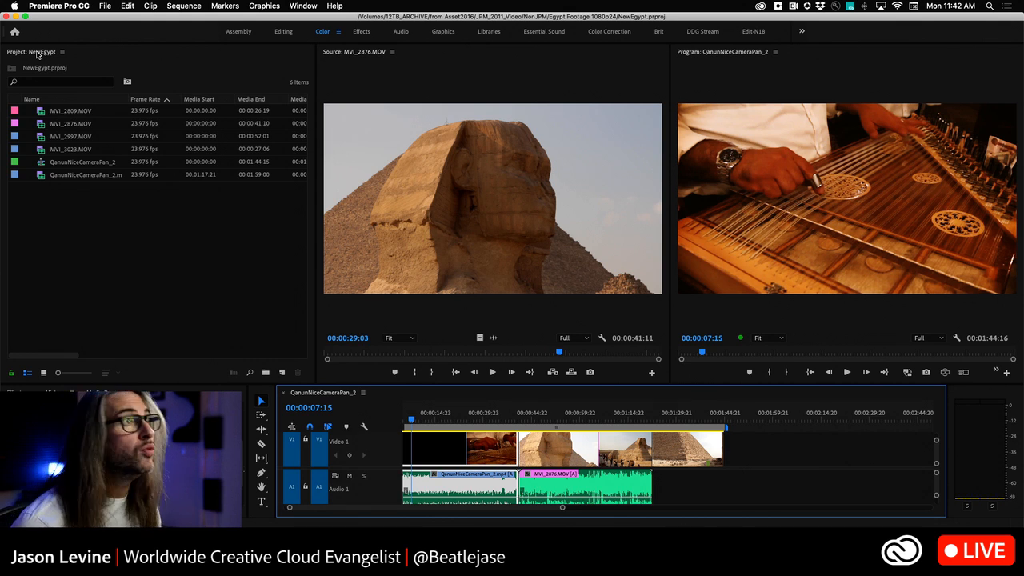
Step: Dock the NewEgypt project panel into the tabbed panel group beside the tools, below the Source monitor
left_click(146, 357)
left_click_drag(145, 352, 152, 423)
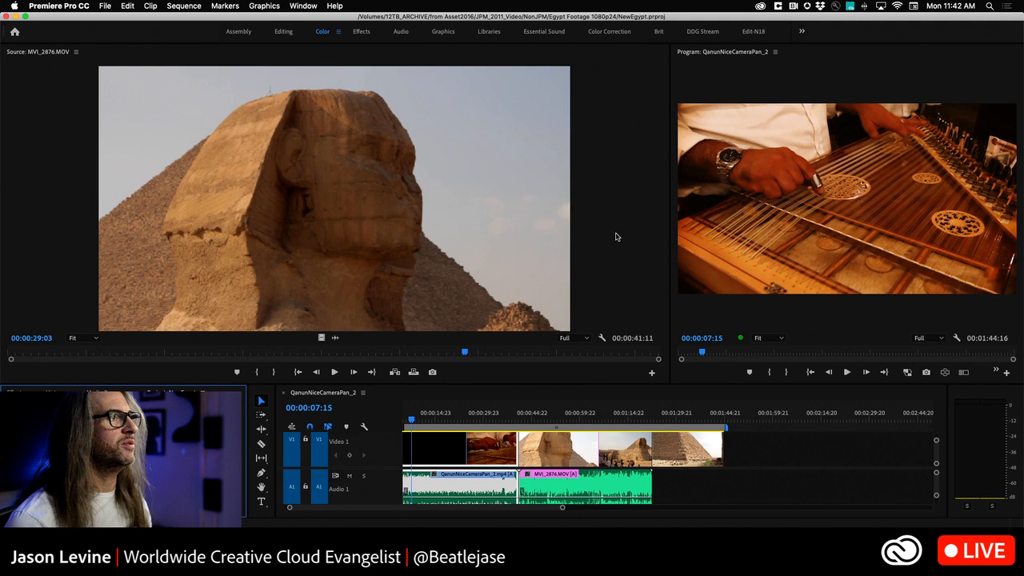
Step: Widen the Program monitor until it matches the Source monitor, and narrow the audio meters to give the timeline more width
left_click_drag(672, 232, 502, 231)
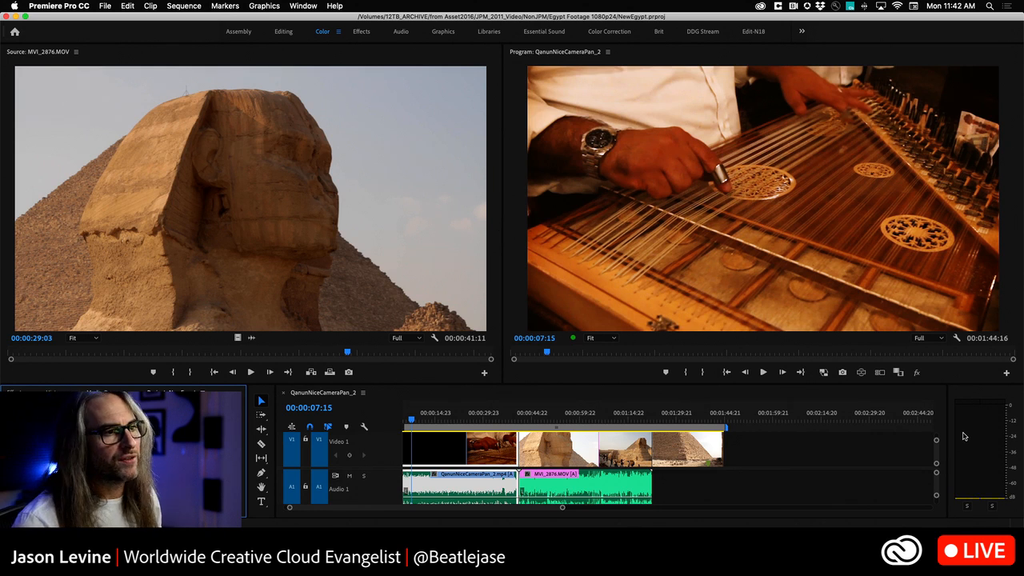
left_click_drag(946, 427, 971, 435)
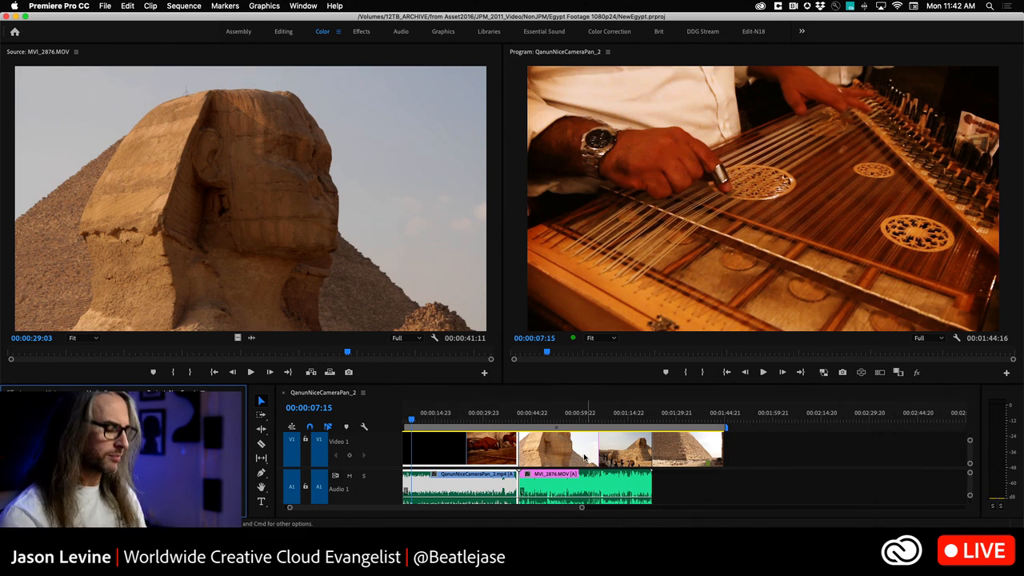
key("=")
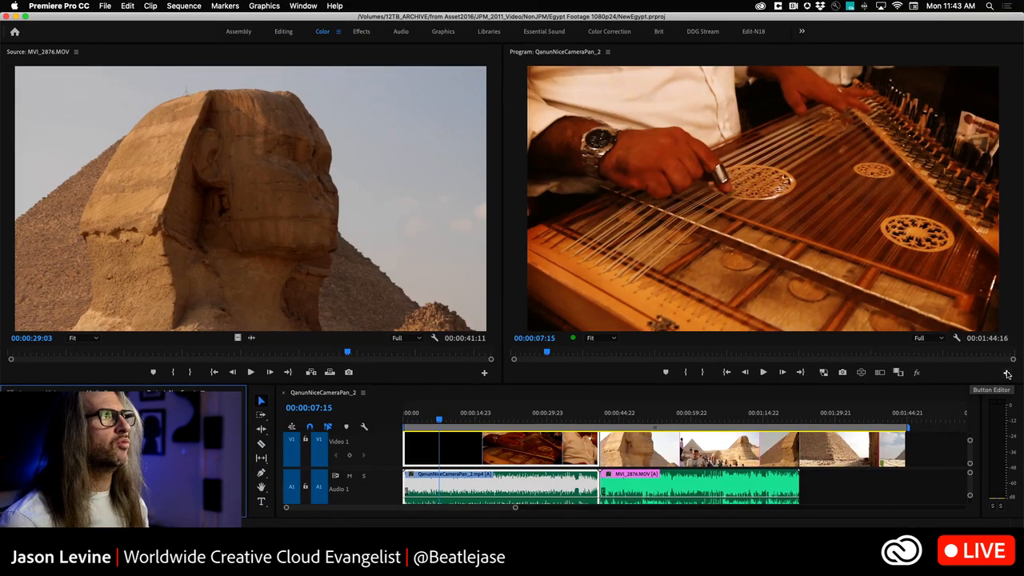
Step: Remove the button immediately after Export Frame from the Program monitor's controls and confirm the button layout
left_click(1007, 373)
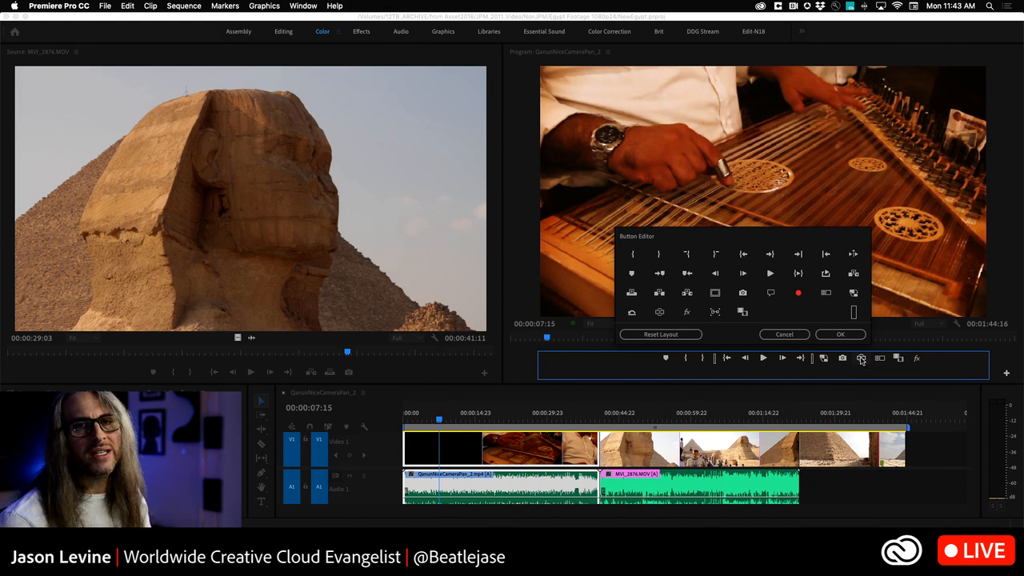
left_click(860, 360)
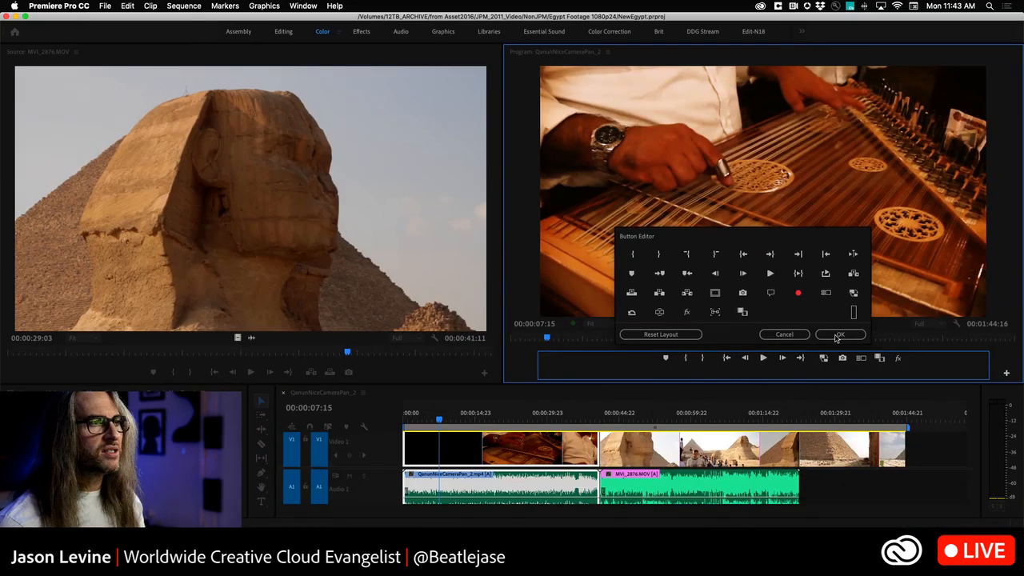
left_click(832, 337)
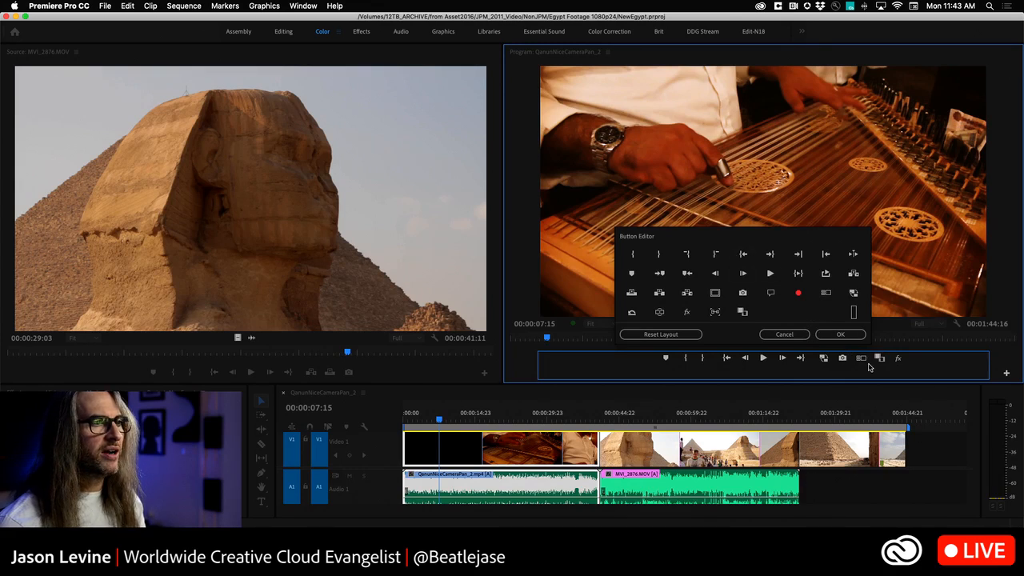
left_click(840, 334)
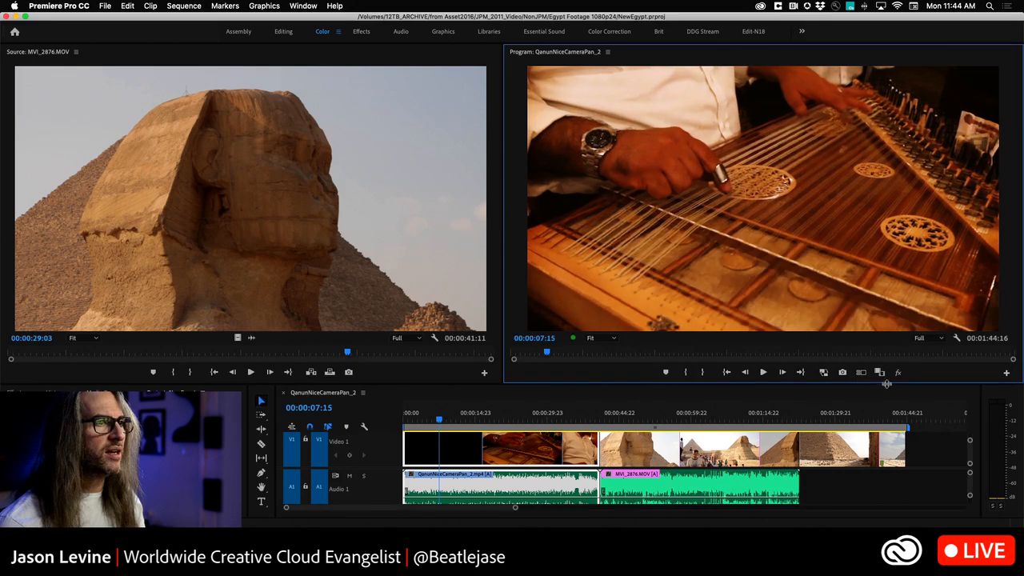
Step: Remove Export Frame and all other extra buttons after Go to Out from the Program monitor's controls, and confirm the layout
left_click(1006, 372)
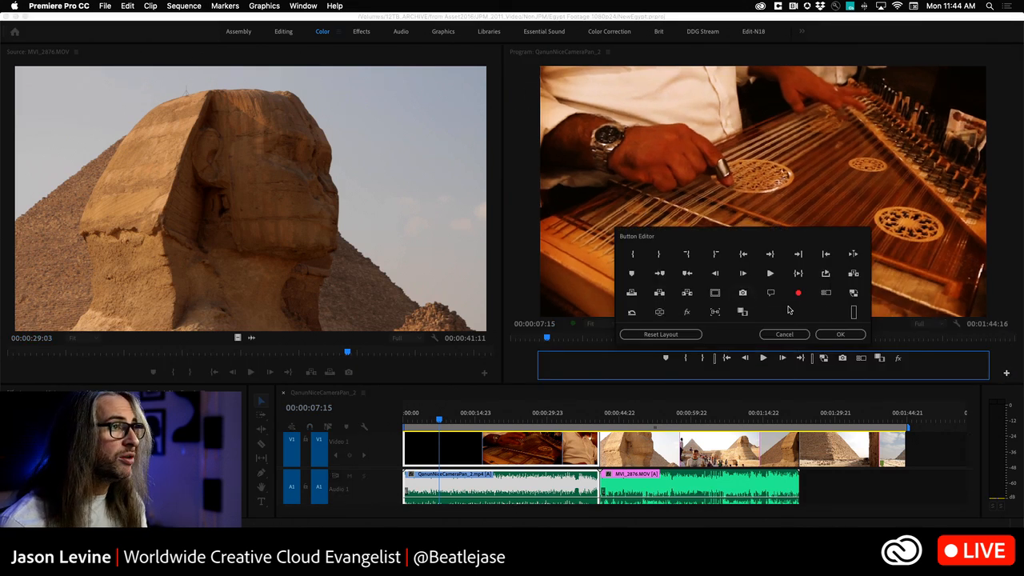
left_click_drag(854, 314, 792, 284)
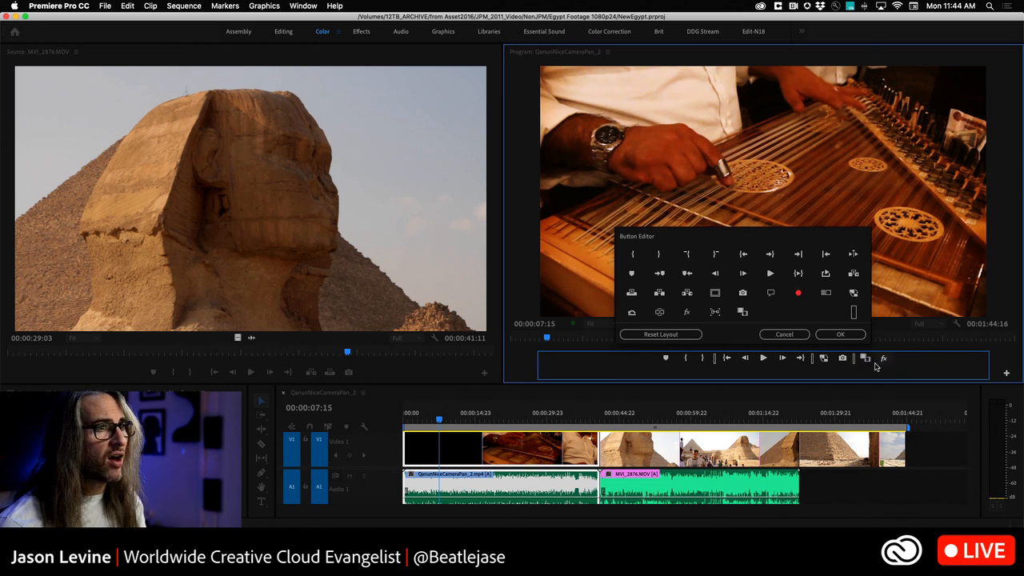
left_click_drag(866, 358, 787, 289)
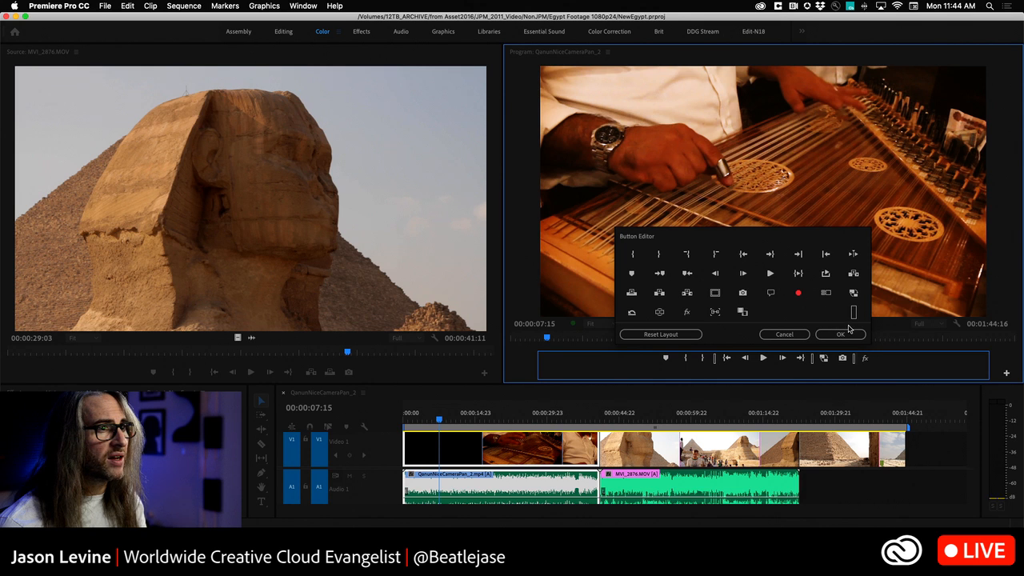
left_click_drag(832, 319, 781, 287)
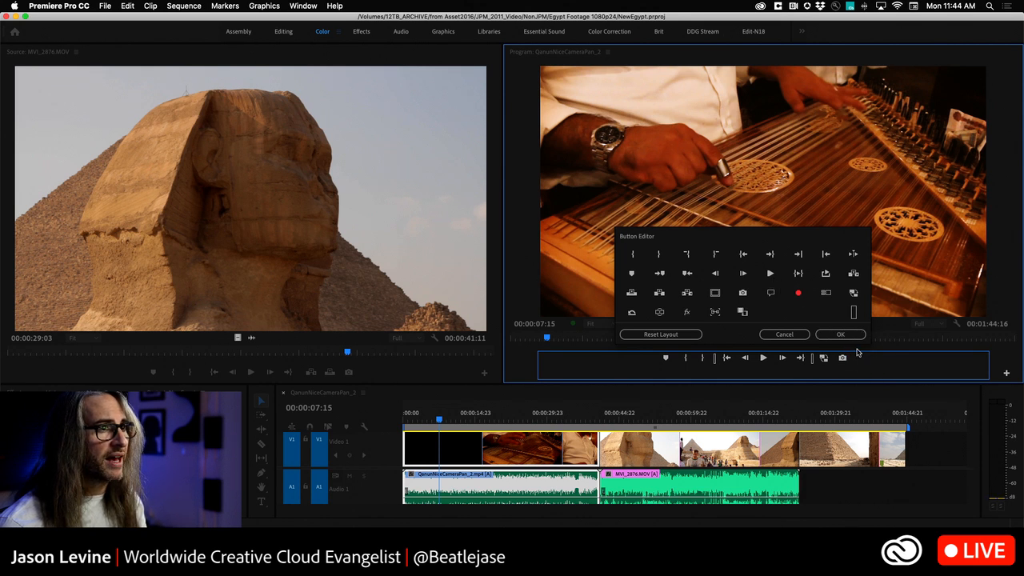
left_click_drag(824, 361, 781, 293)
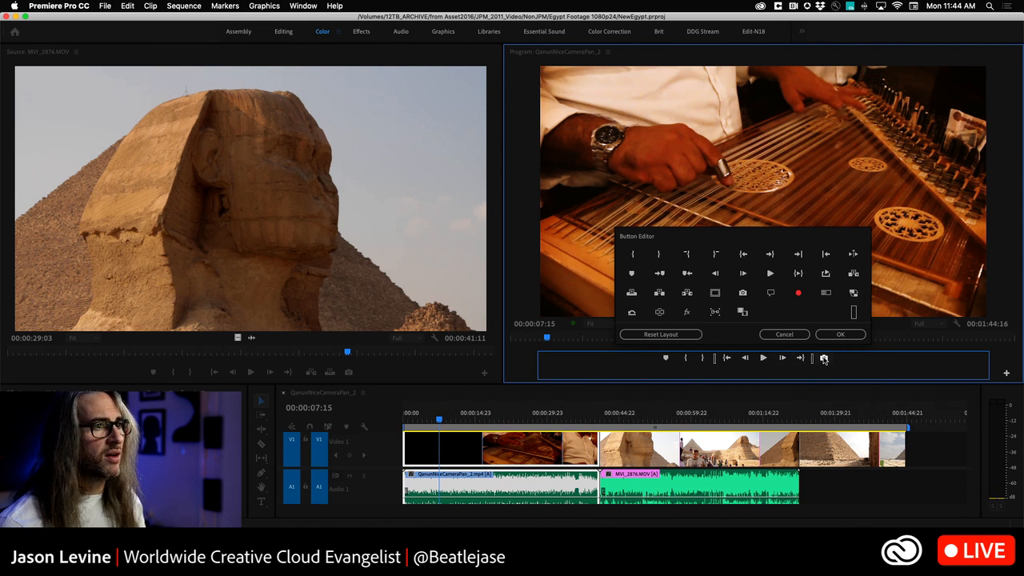
left_click(766, 278)
left_click_drag(766, 278, 766, 280)
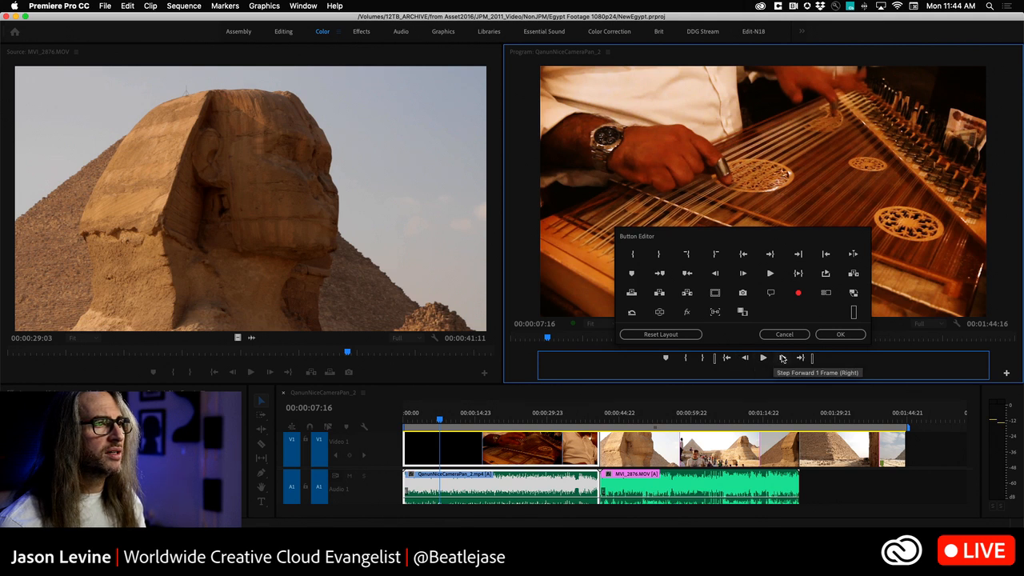
left_click(839, 335)
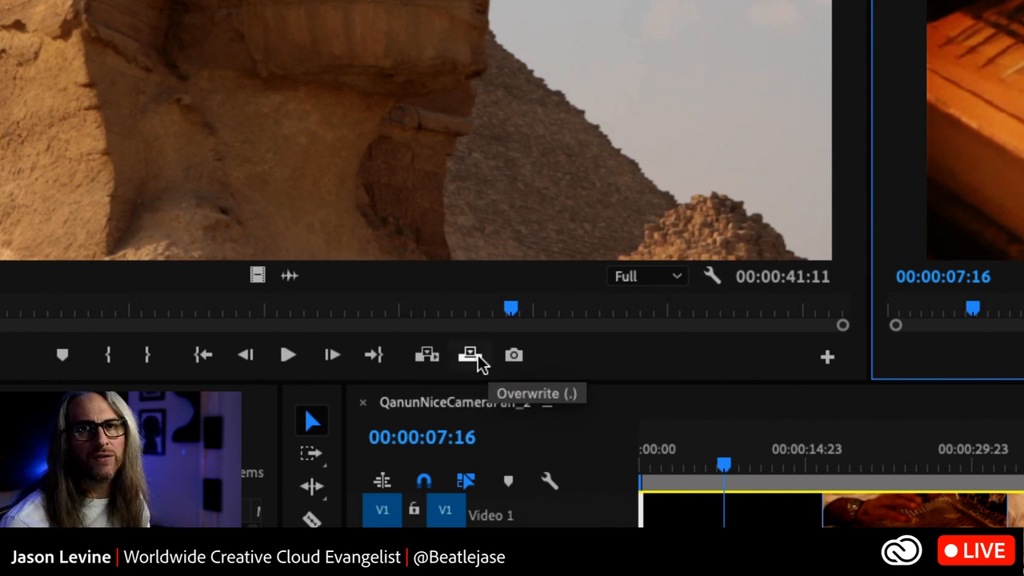
Step: Examine the timeline's display settings with the timeline maximized and docked, without changing any
left_click(479, 360)
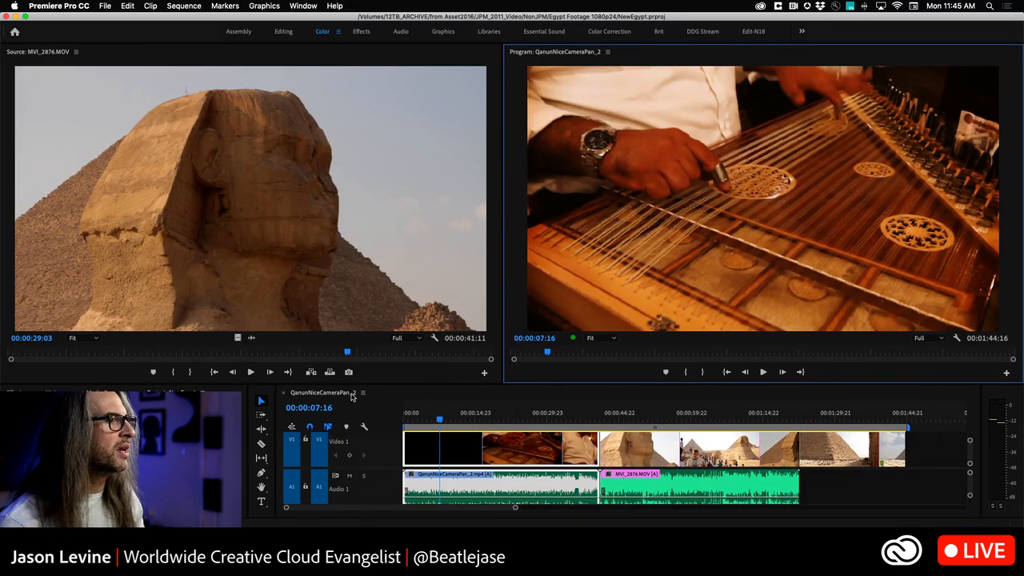
key("grave")
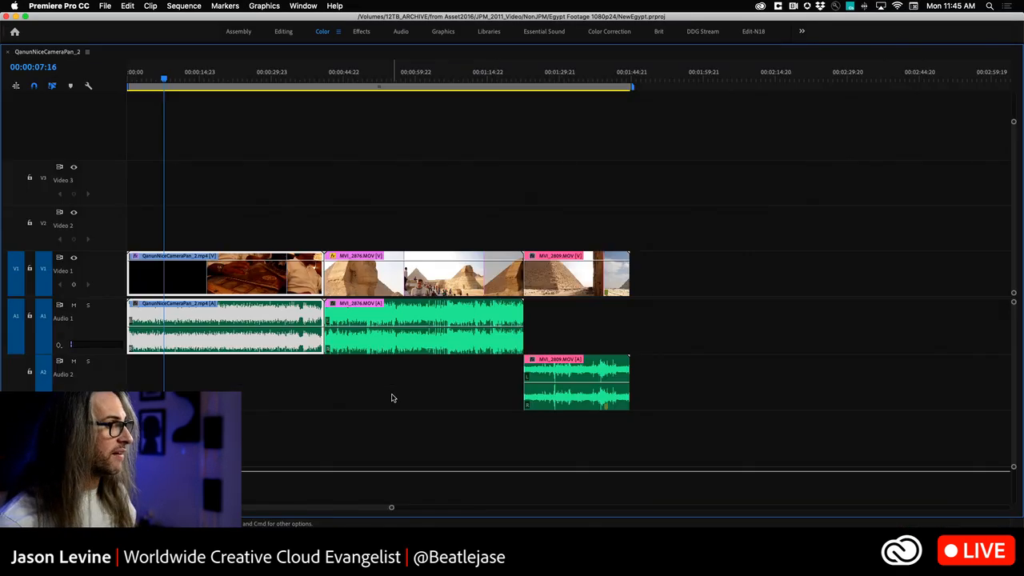
left_click(89, 87)
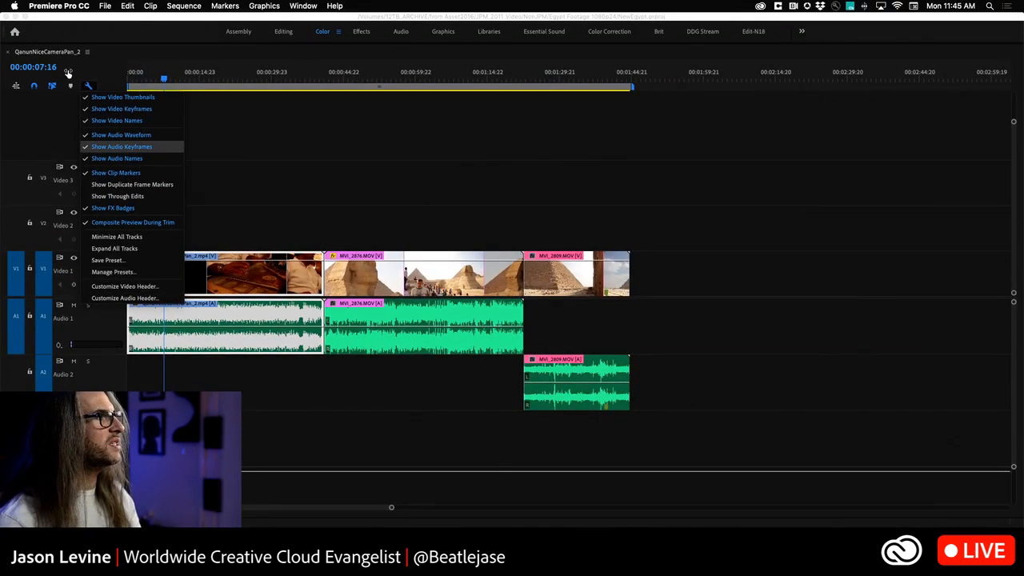
left_click(114, 63)
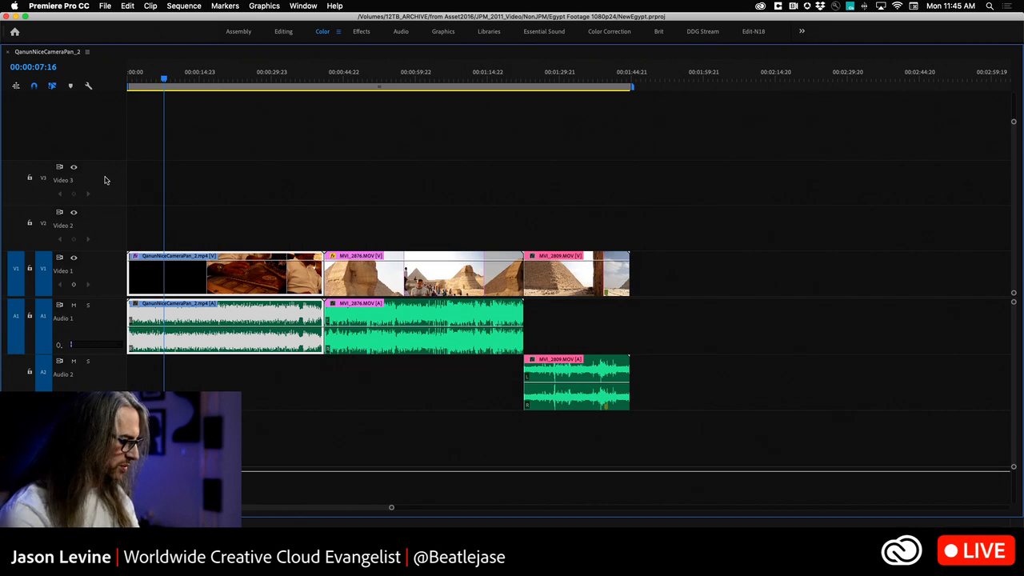
key("grave")
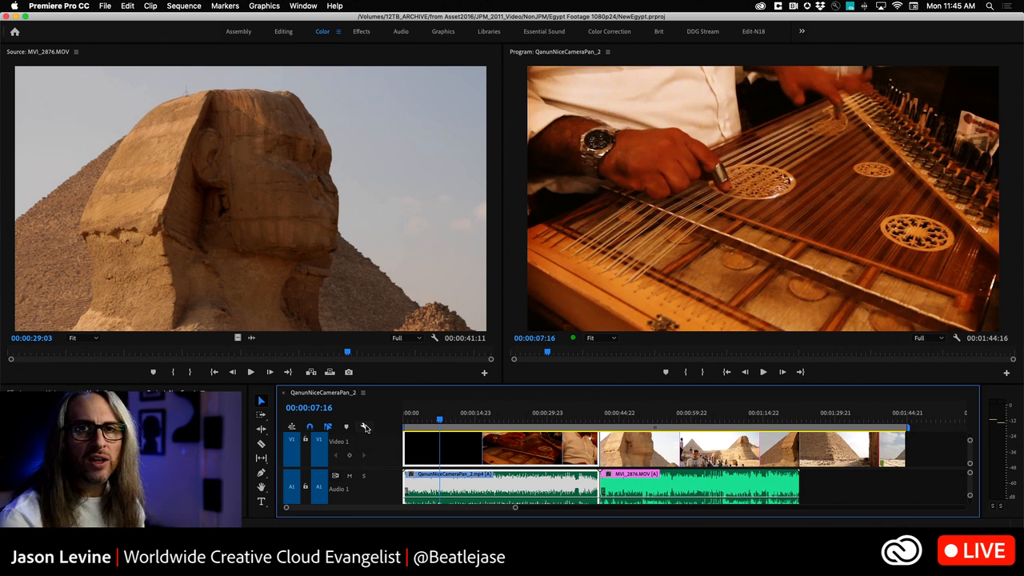
left_click(365, 428)
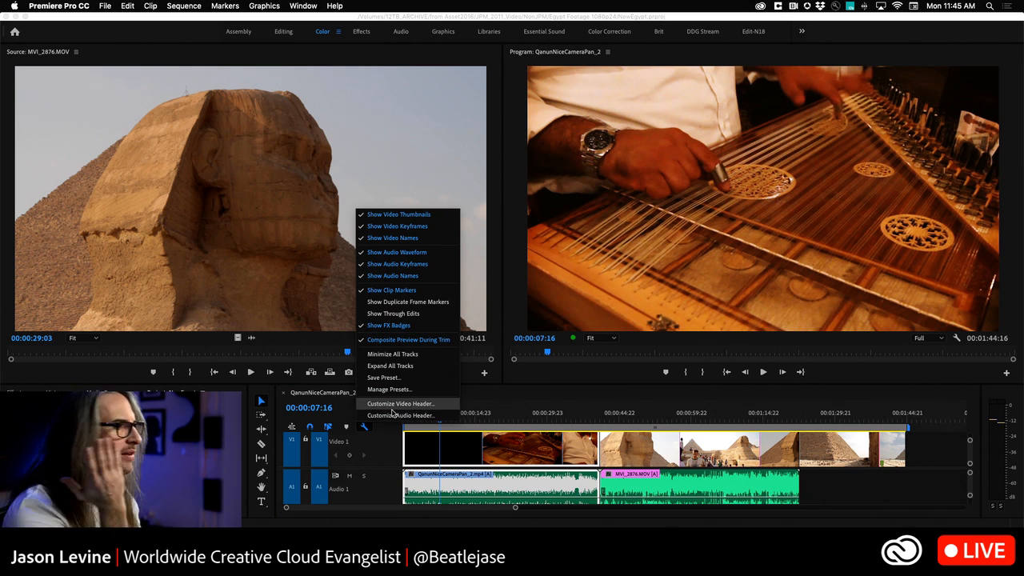
left_click(340, 404)
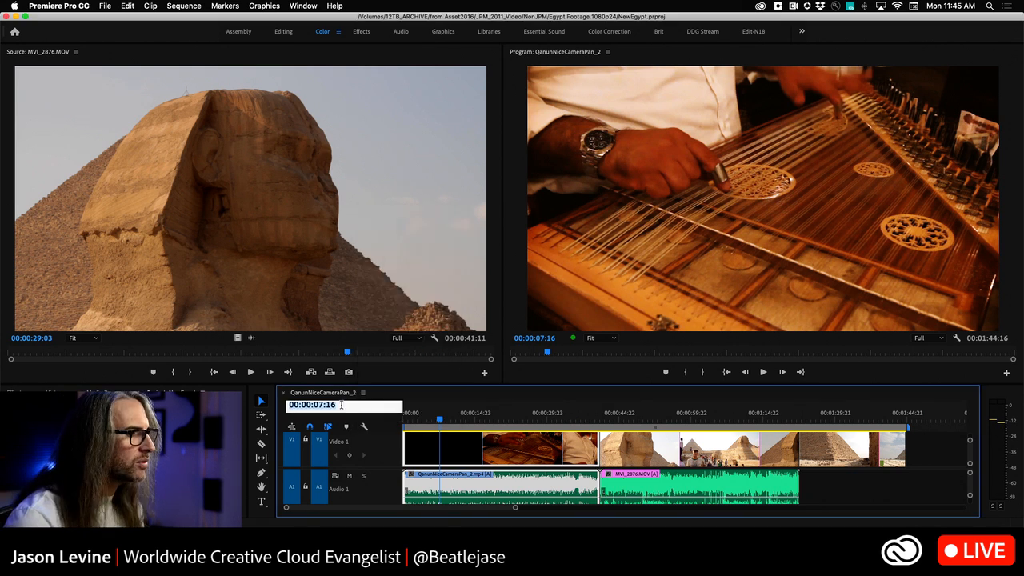
left_click(423, 396)
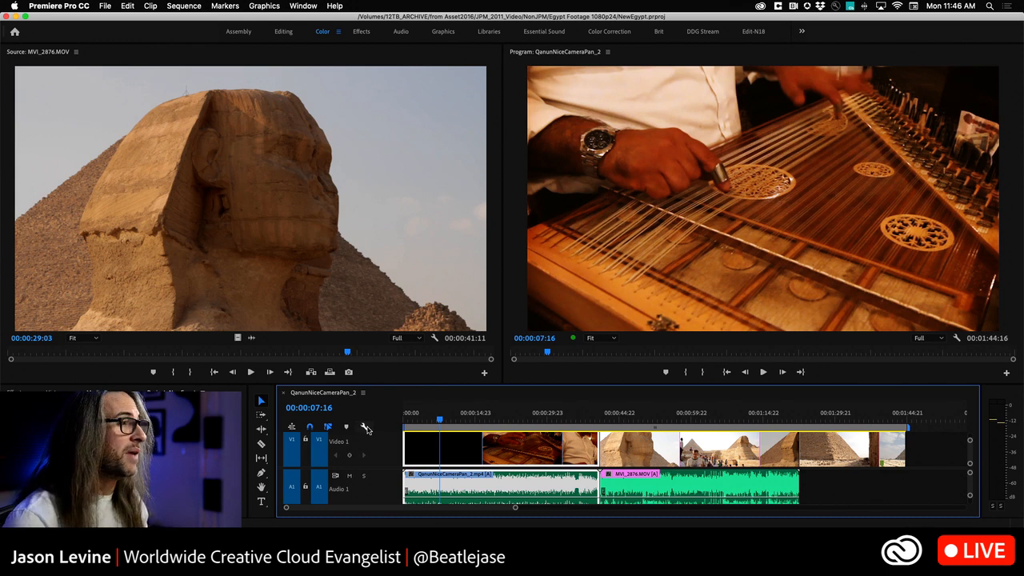
key("grave")
key("grave")
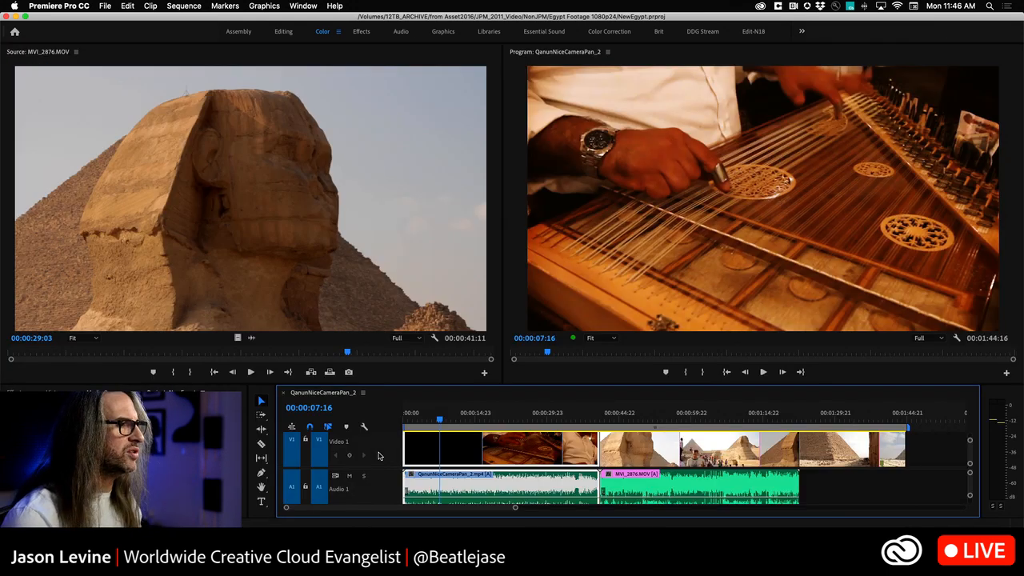
Step: Shrink the video tracks to their minimum height, and enlarge them again until the clip thumbnails are shown
key("super+equal")
key("super+minus")
key("super+minus")
key("super+minus")
key("super+minus")
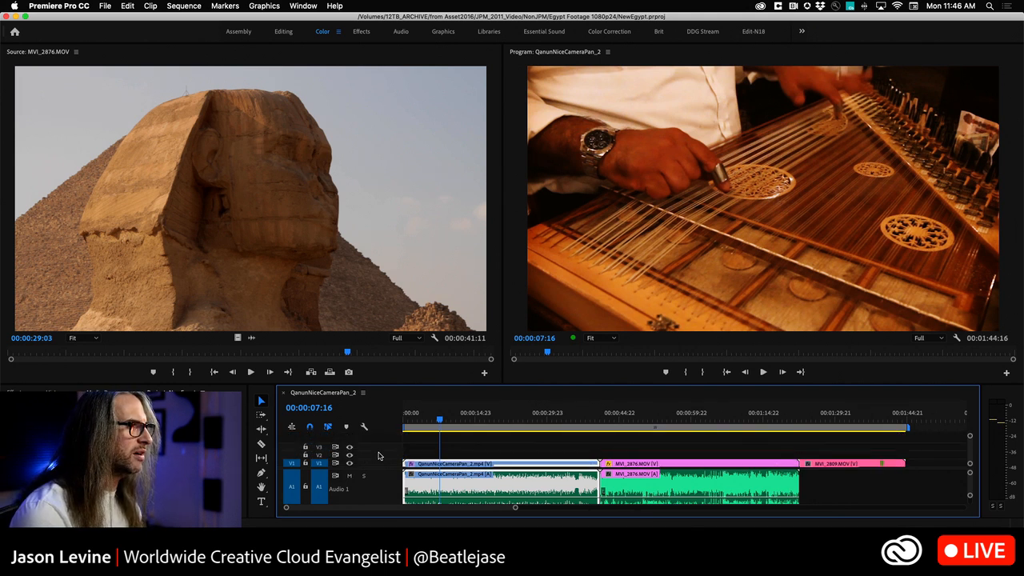
left_click(362, 426)
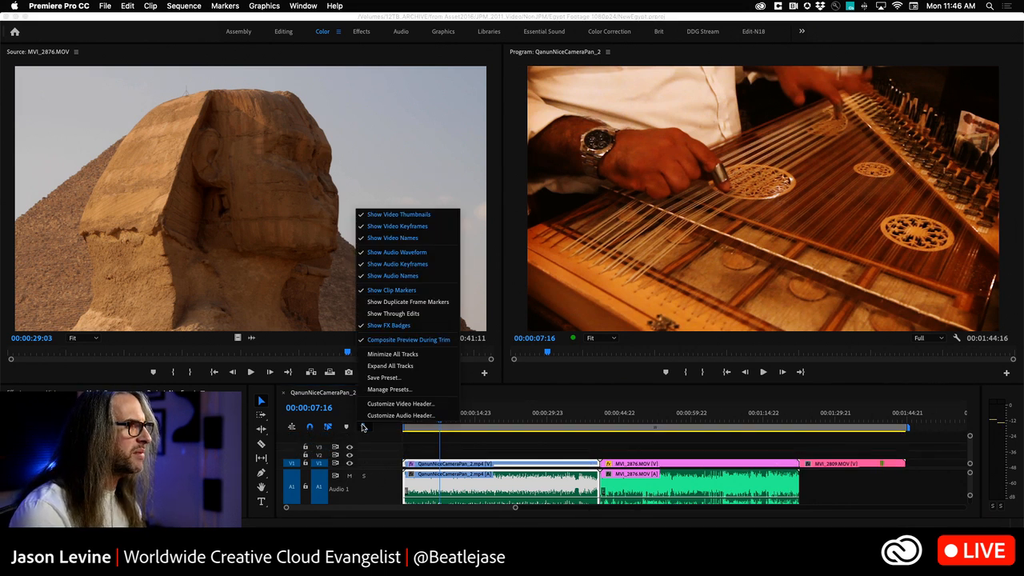
left_click(372, 460)
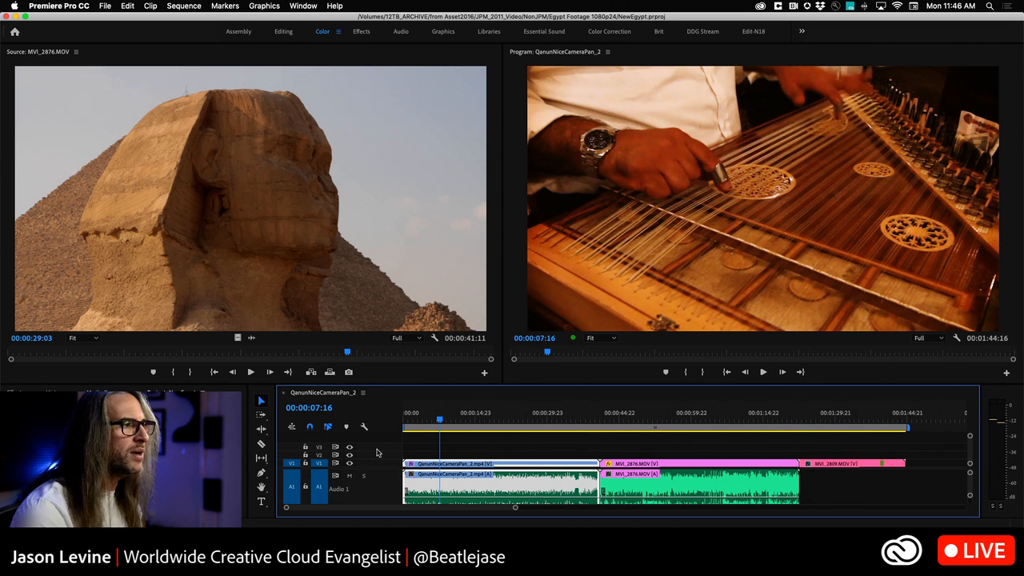
key("super+equal")
key("super+equal")
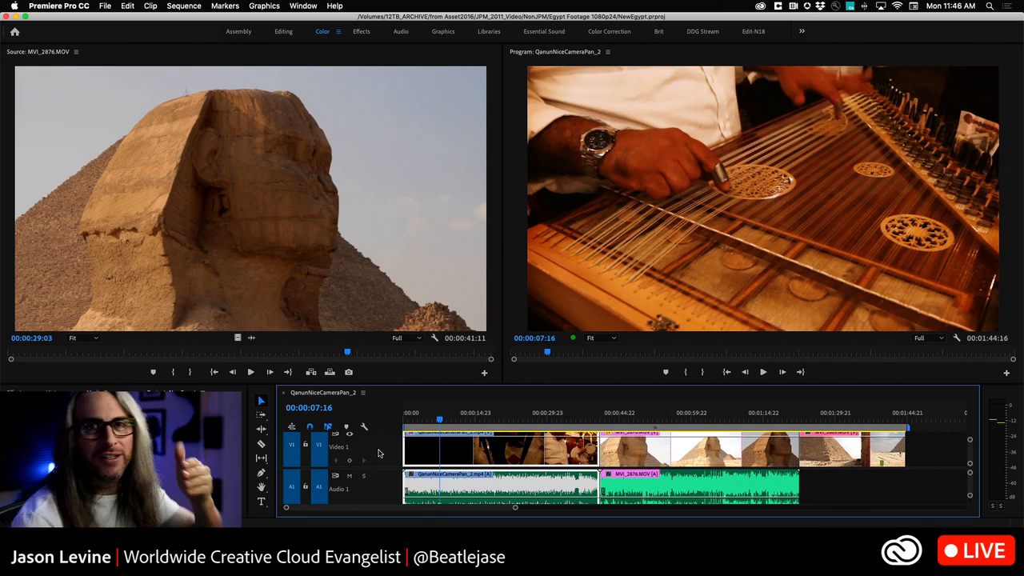
Step: Maximize the timeline to fill the workspace, with solo turned off on the Audio 1 track
left_click(364, 426)
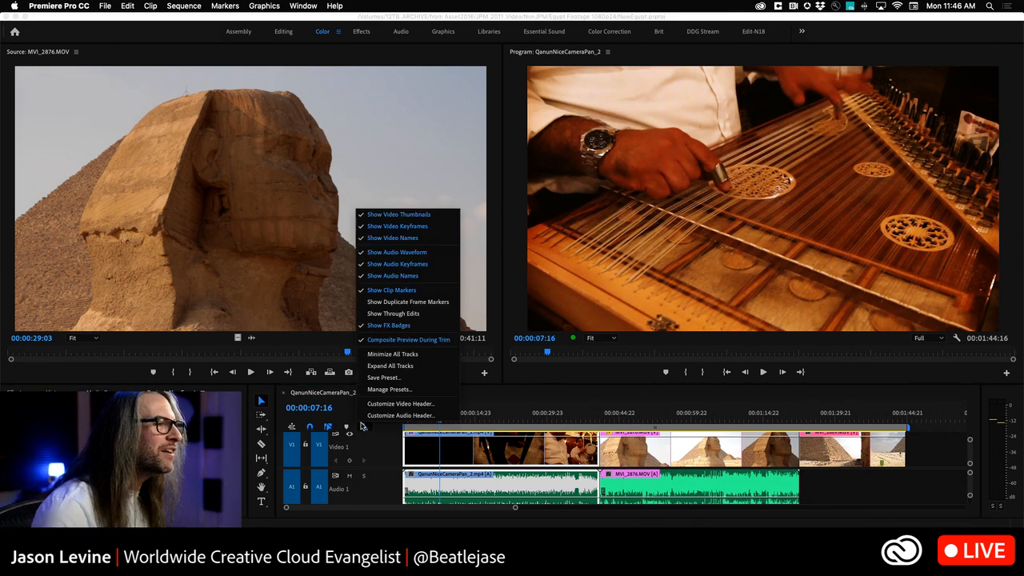
left_click(364, 475)
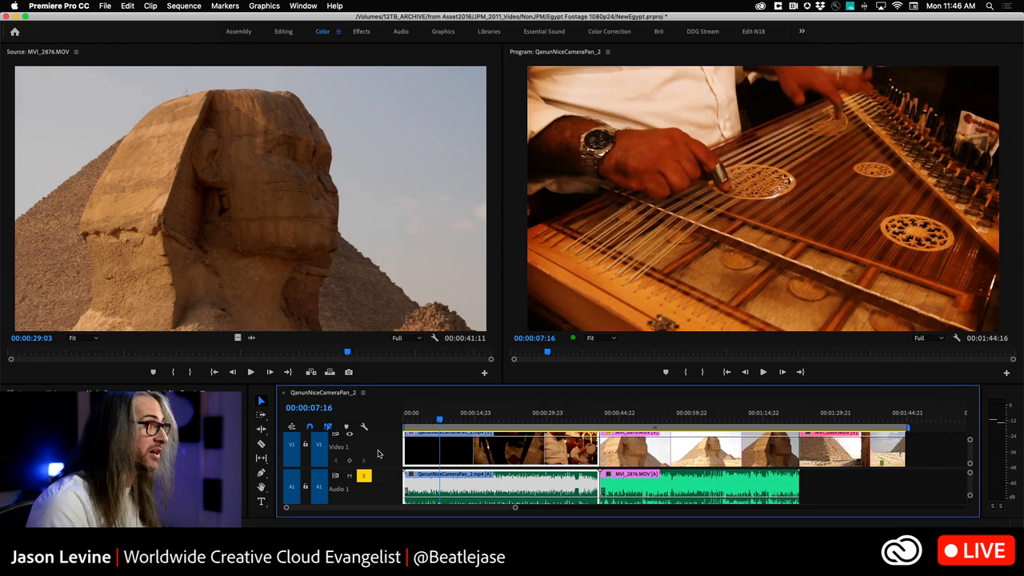
key("grave")
left_click(87, 305)
Step: Increase the height of the video tracks and the audio tracks in the maximized timeline
key("super+equal")
key("super+equal")
key("super+equal")
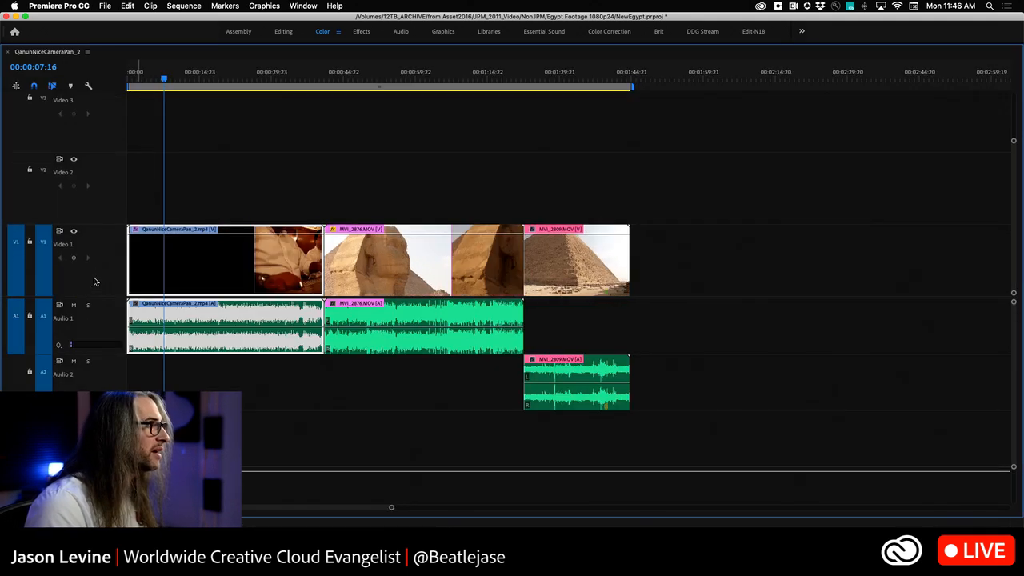
key("alt+equal")
key("alt+equal")
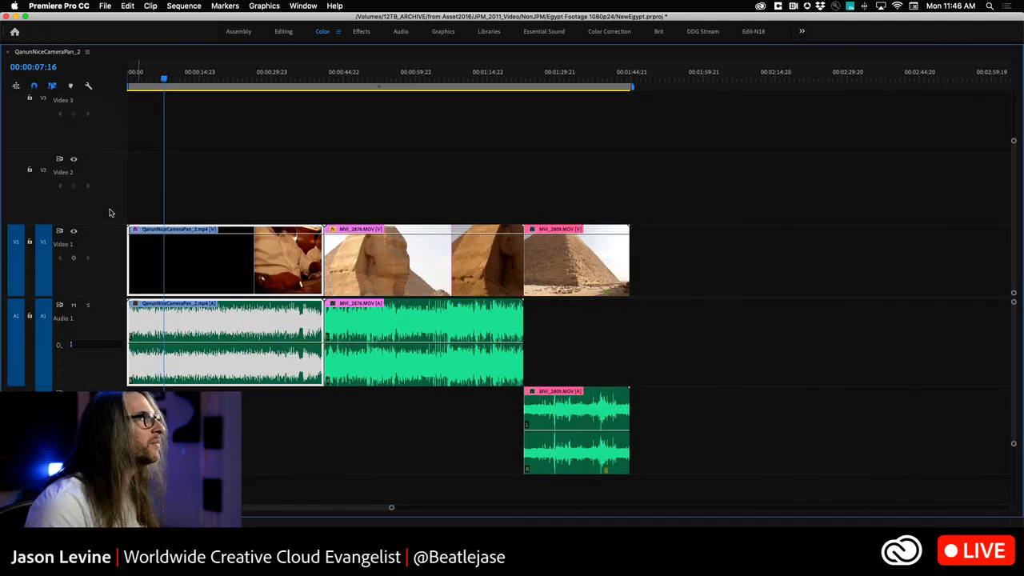
Step: Examine the buttons available for the video track header in the Button Editor, and cancel without changing the layout
left_click(88, 85)
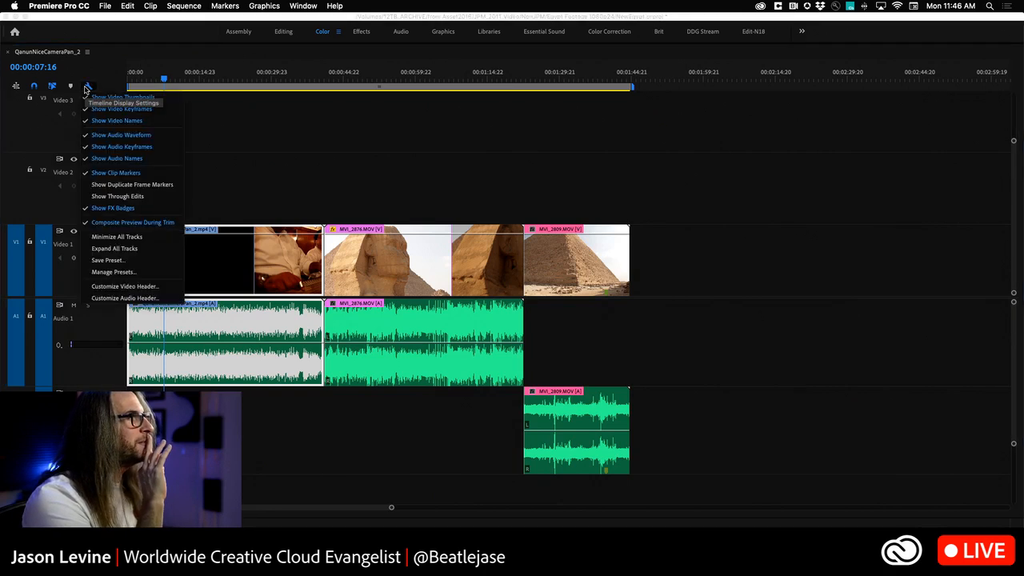
left_click(148, 285)
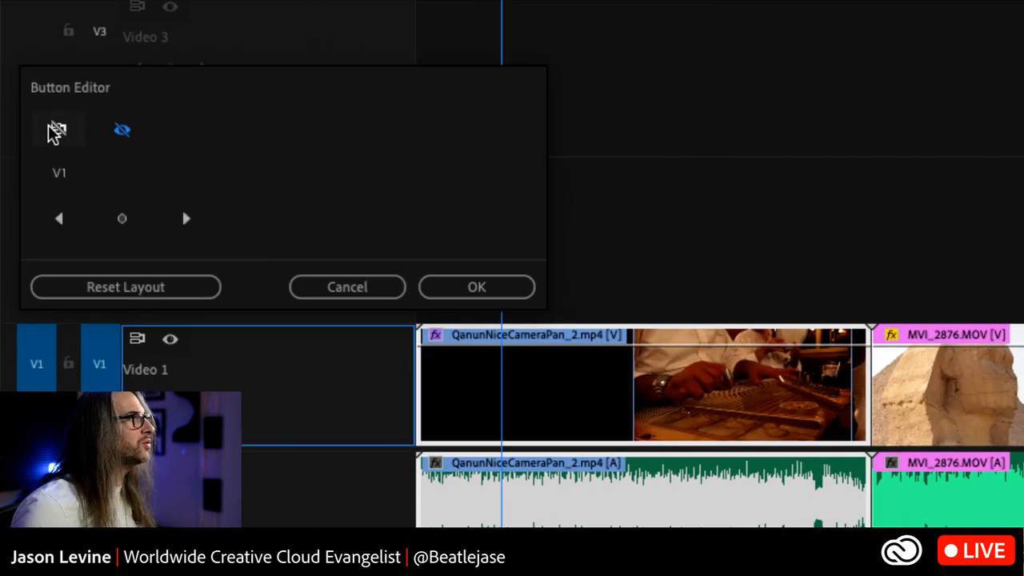
left_click(120, 135)
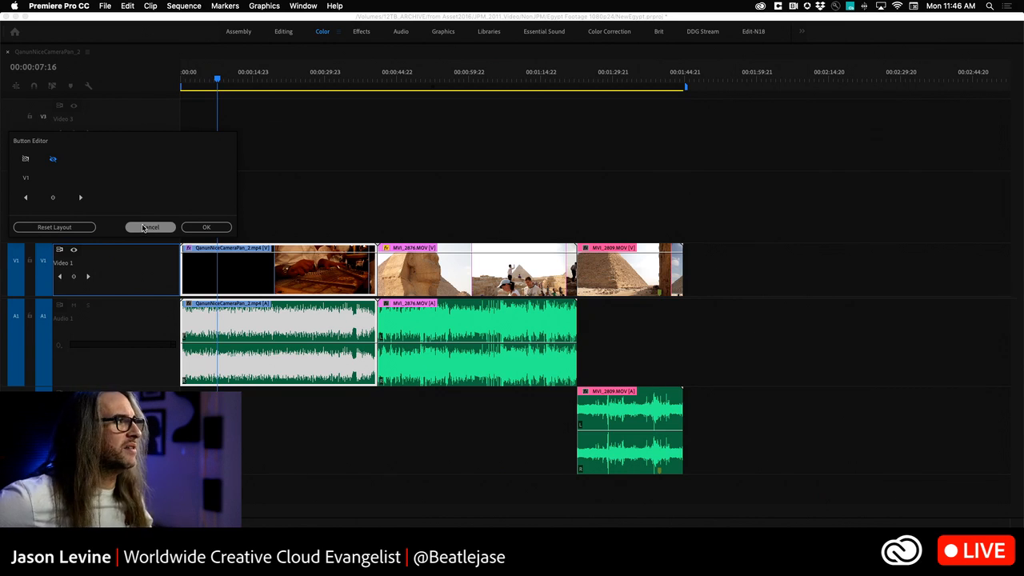
left_click(143, 227)
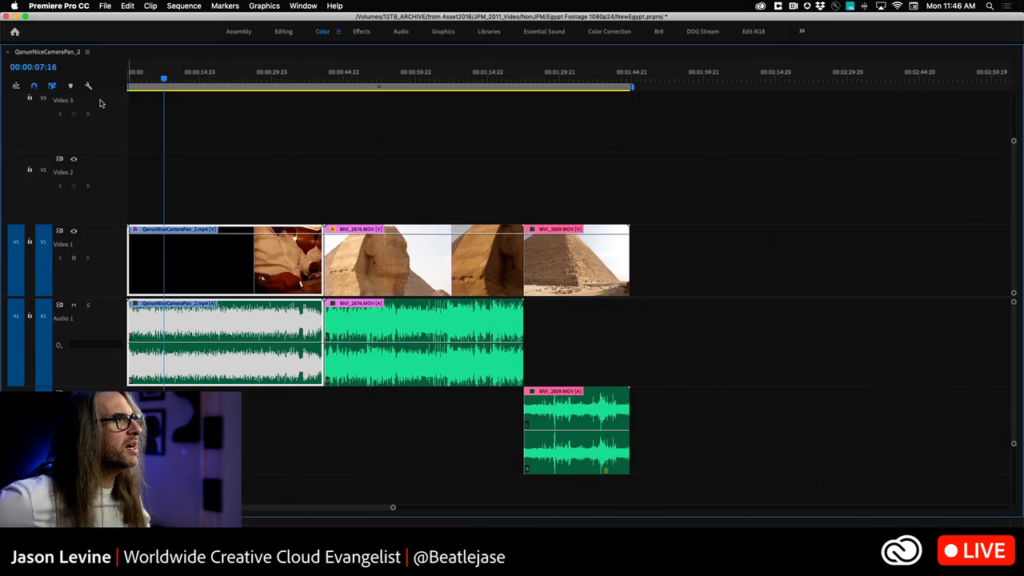
Step: Try adding extra buttons to the Audio 1 track header with the Button Editor, and discard the layout changes
left_click(89, 85)
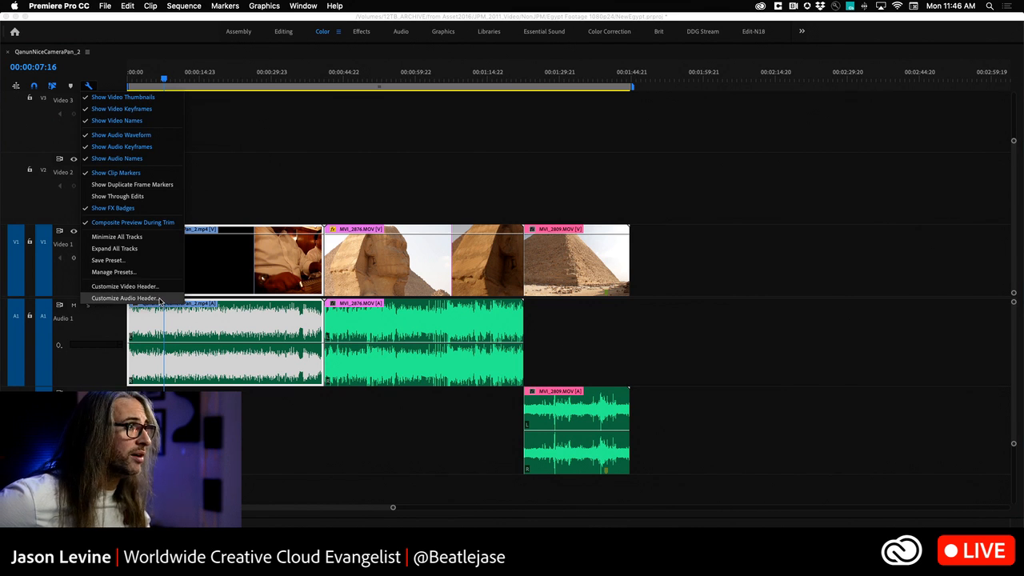
left_click(124, 298)
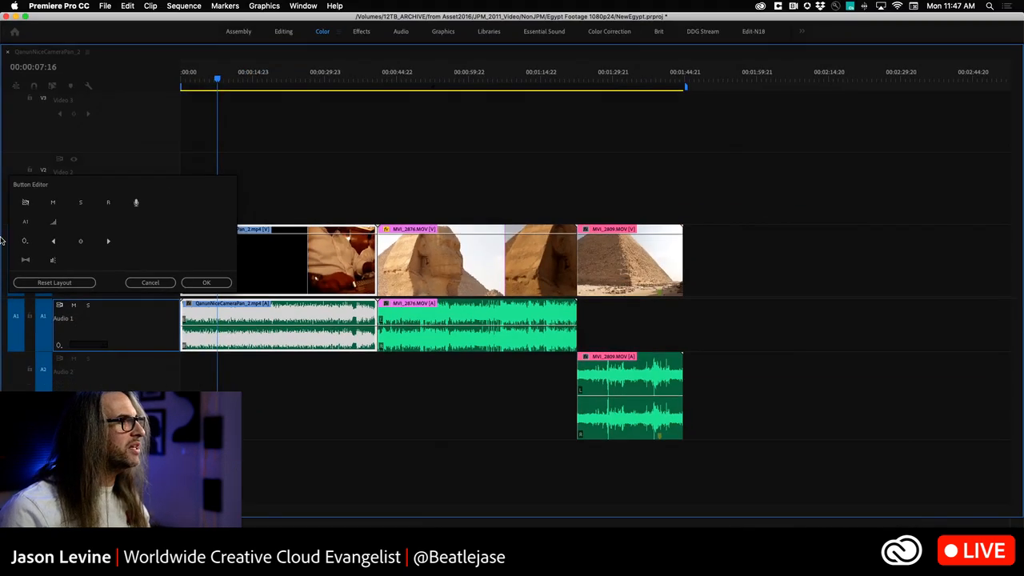
left_click_drag(27, 262, 86, 345)
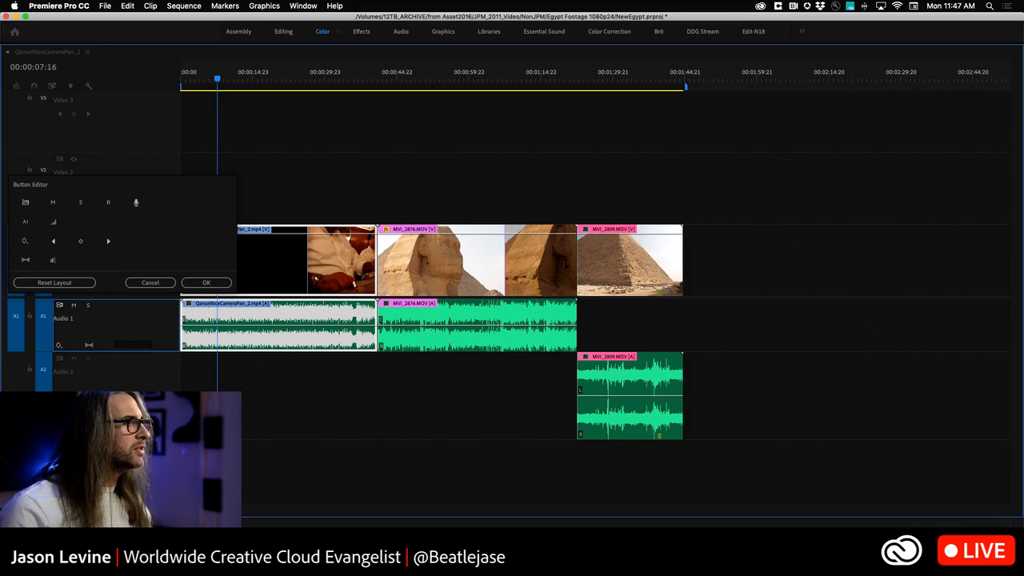
left_click_drag(85, 268, 83, 245)
left_click_drag(137, 202, 116, 218)
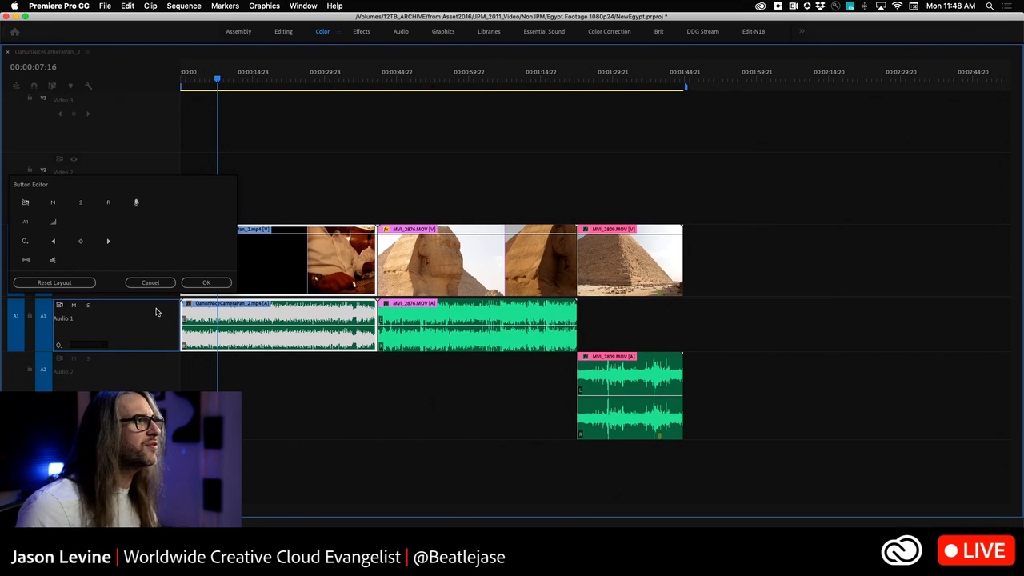
left_click(154, 283)
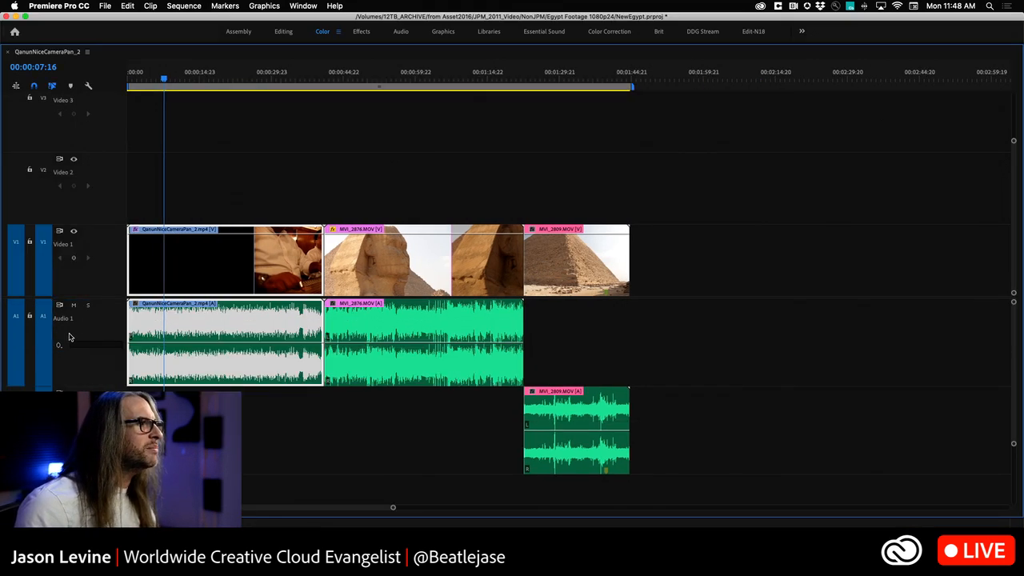
Step: Examine the Audio 1 track's keyframe display options for clip keyframes, track keyframes and track panner without changing the selection
left_click(59, 348)
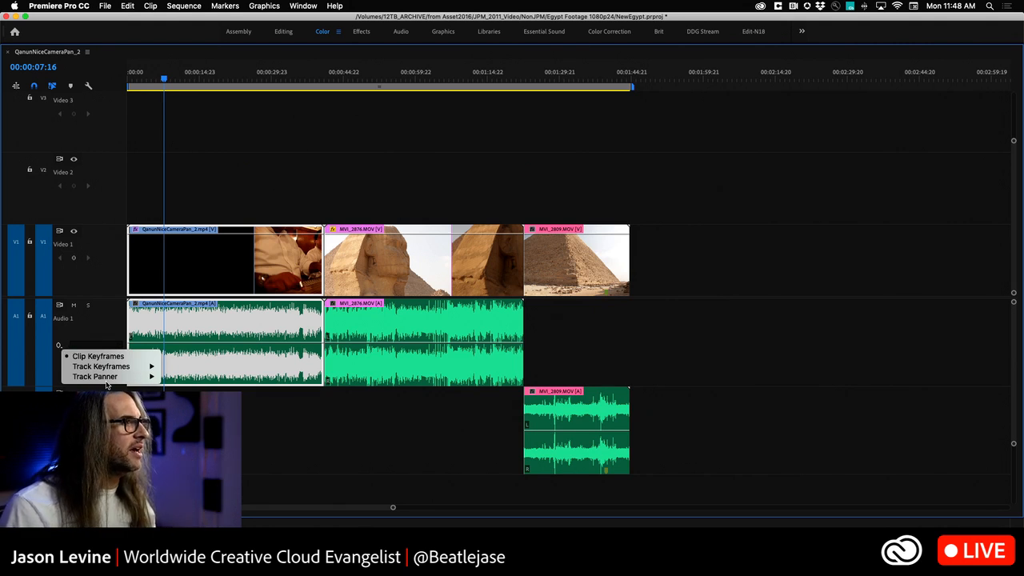
mouse_move(104, 377)
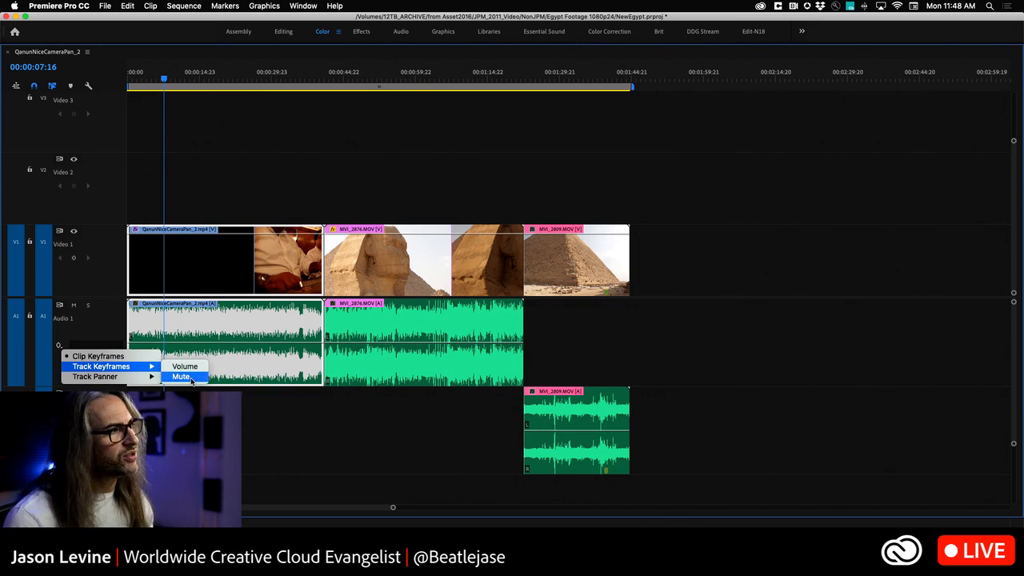
left_click(49, 362)
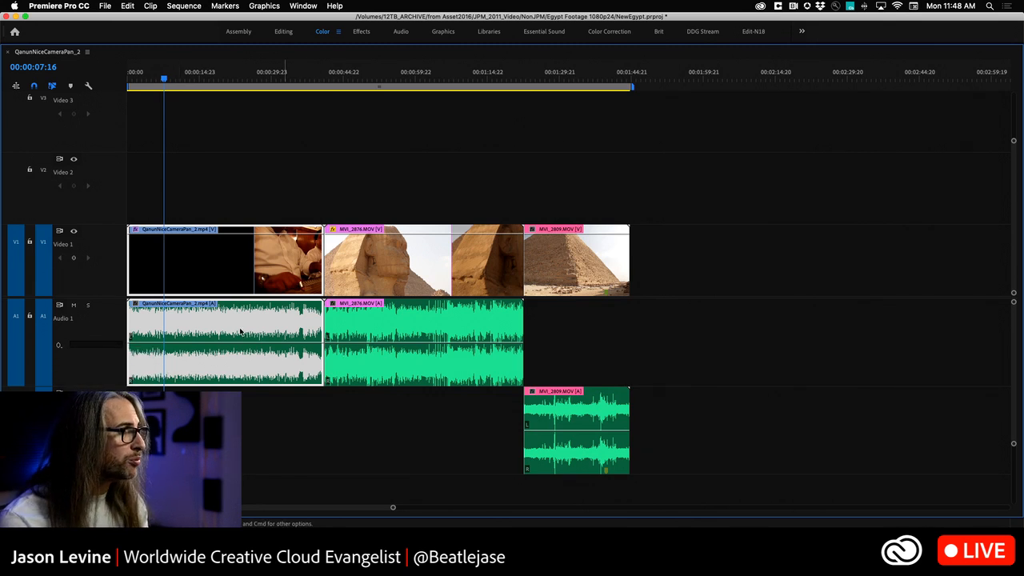
left_click(58, 347)
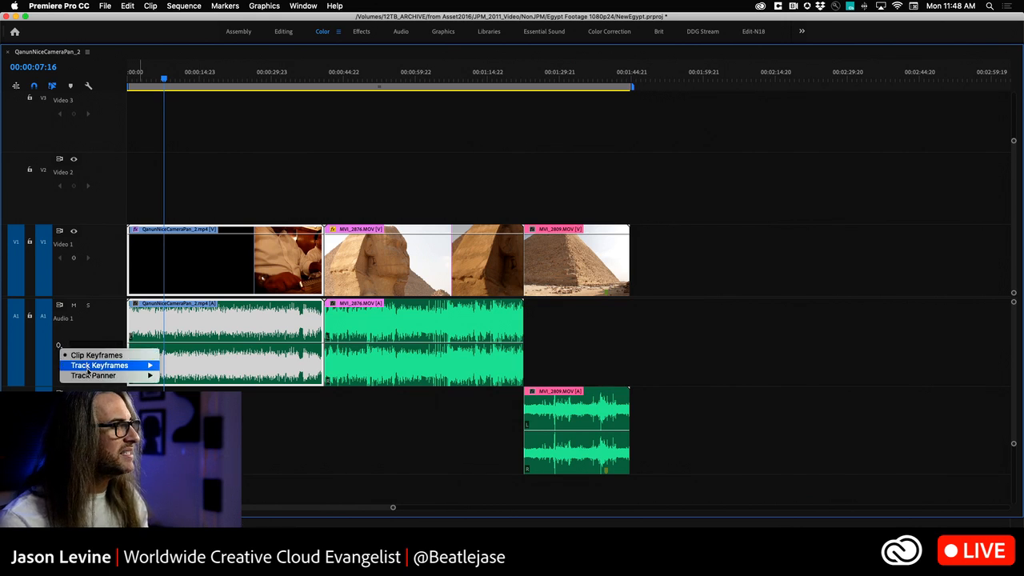
left_click(88, 338)
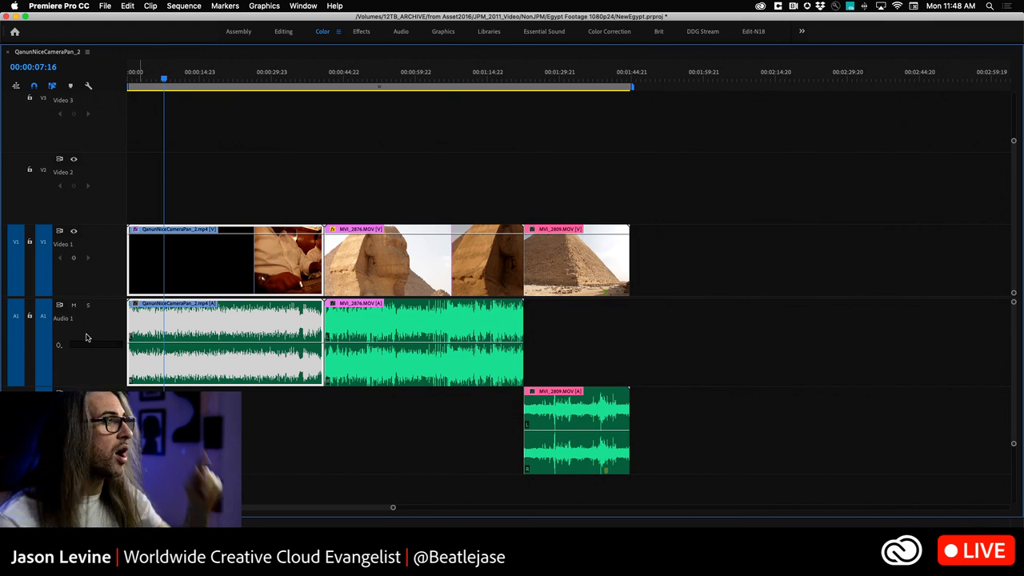
left_click(58, 346)
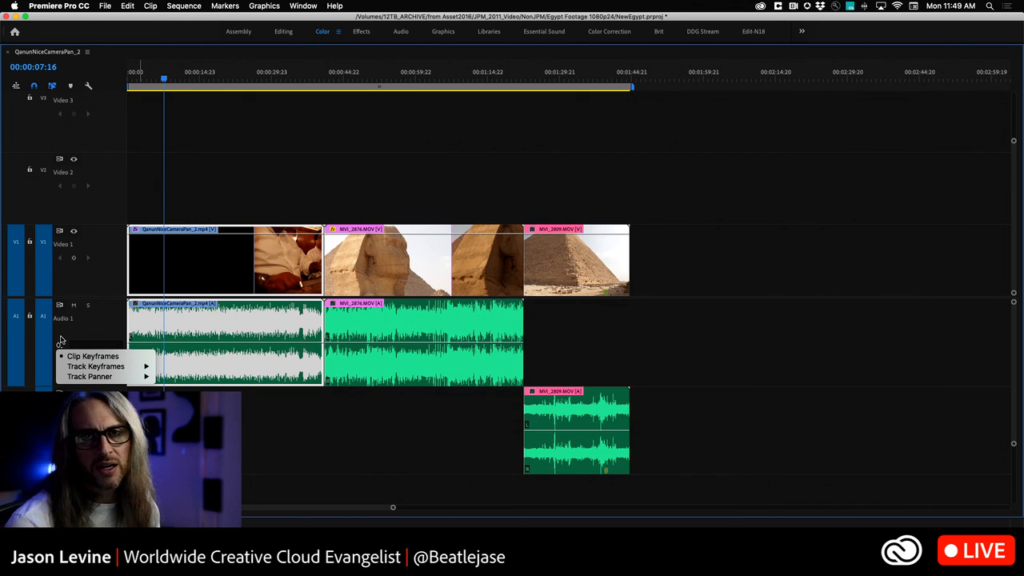
left_click(98, 328)
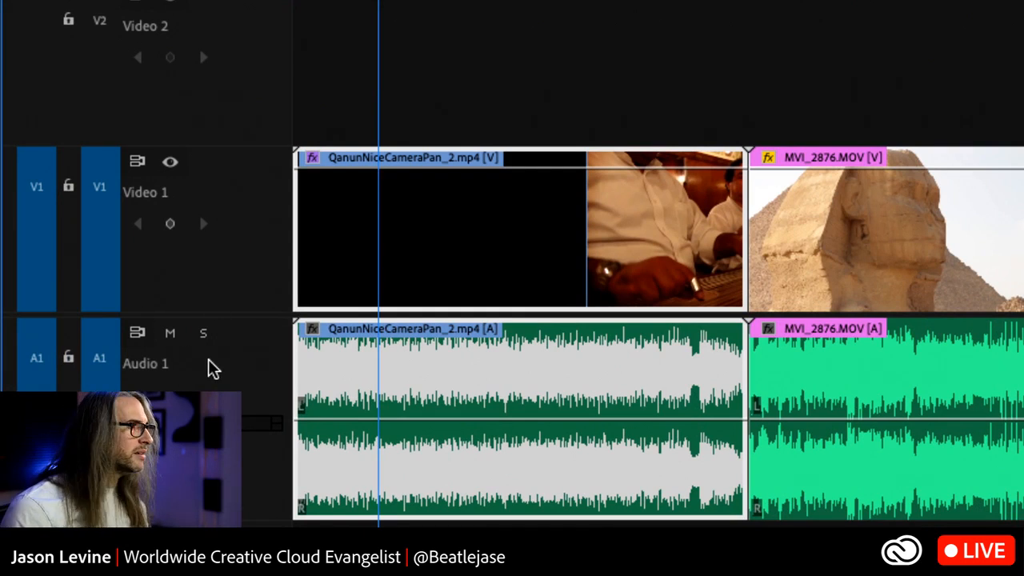
Step: Rename the Video 1 track as GIZA-7D
right_click(137, 200)
left_click(198, 217)
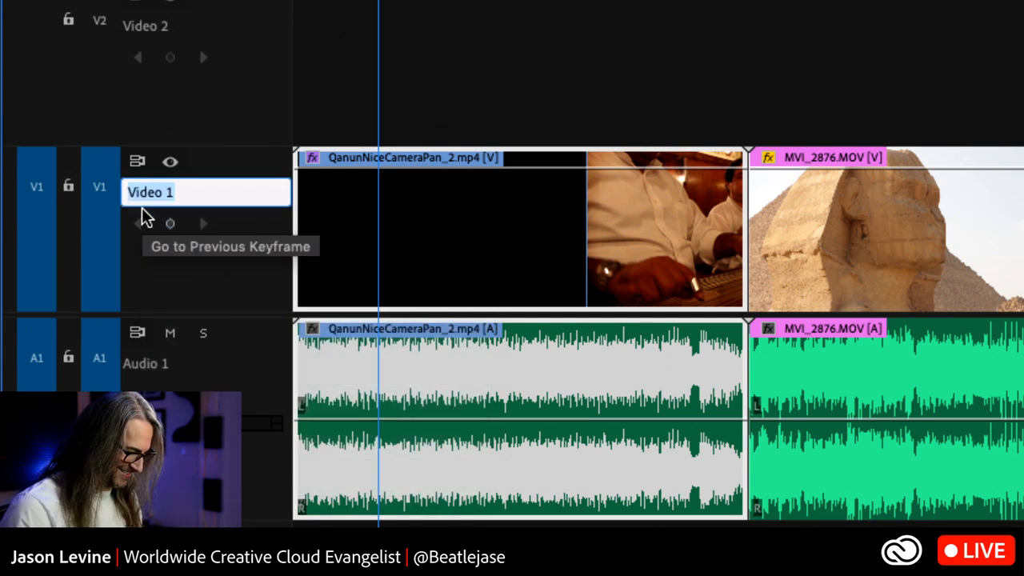
type("GIZA")
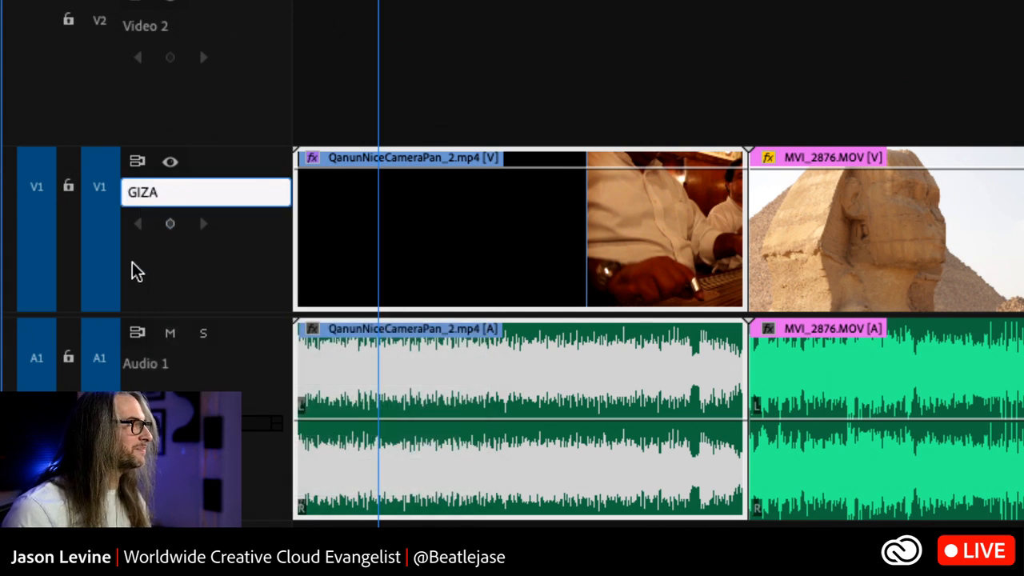
type("-7D")
key("Return")
Step: Rename the Audio 1 track as CAMAUDIO
right_click(154, 370)
left_click(159, 387)
type("CAMAUDIO")
key("Return")
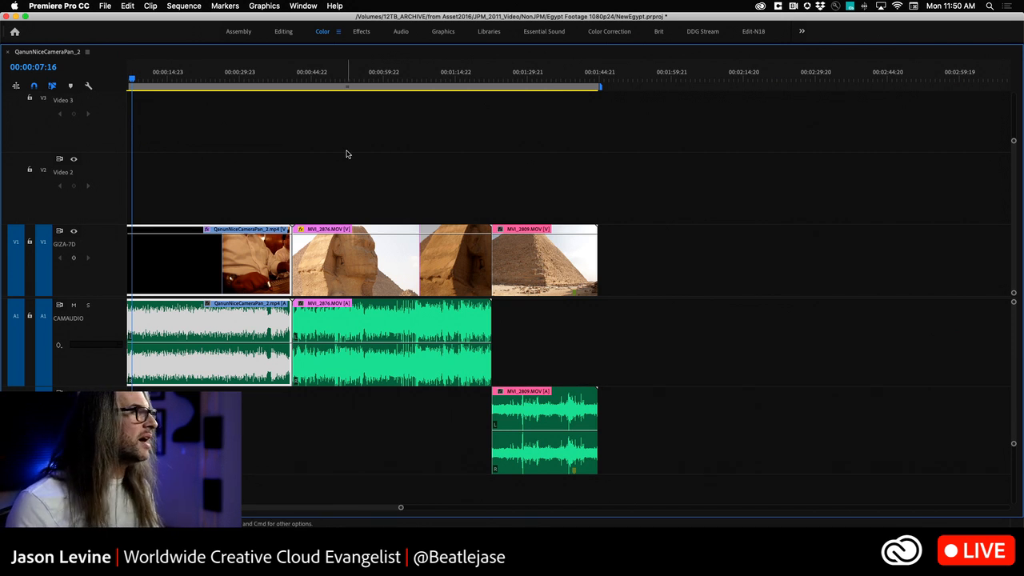
Step: Restore the maximized timeline to its docked size, and review the commands for resetting and saving workspaces
key("grave")
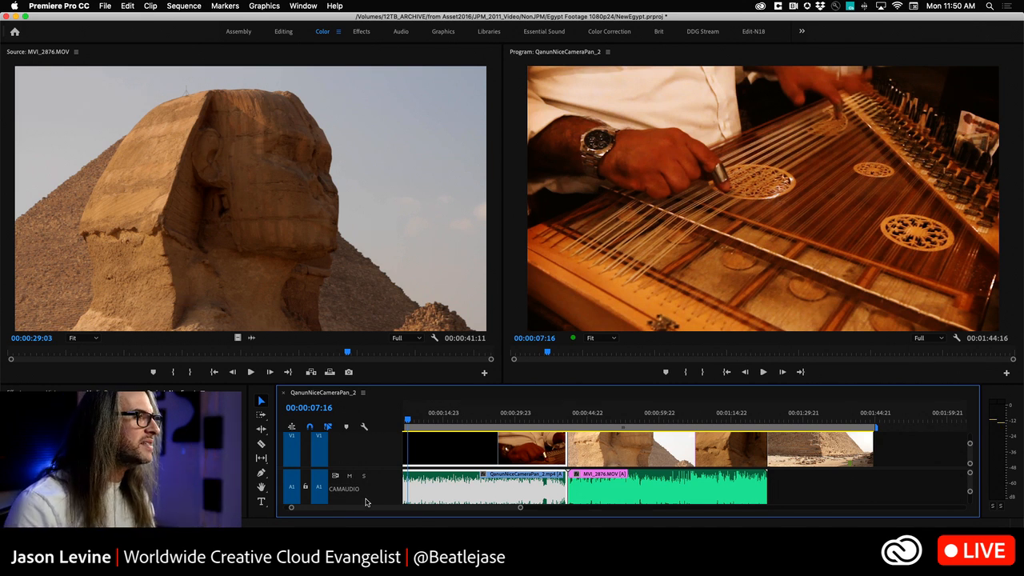
scroll(357, 465, "left", 2)
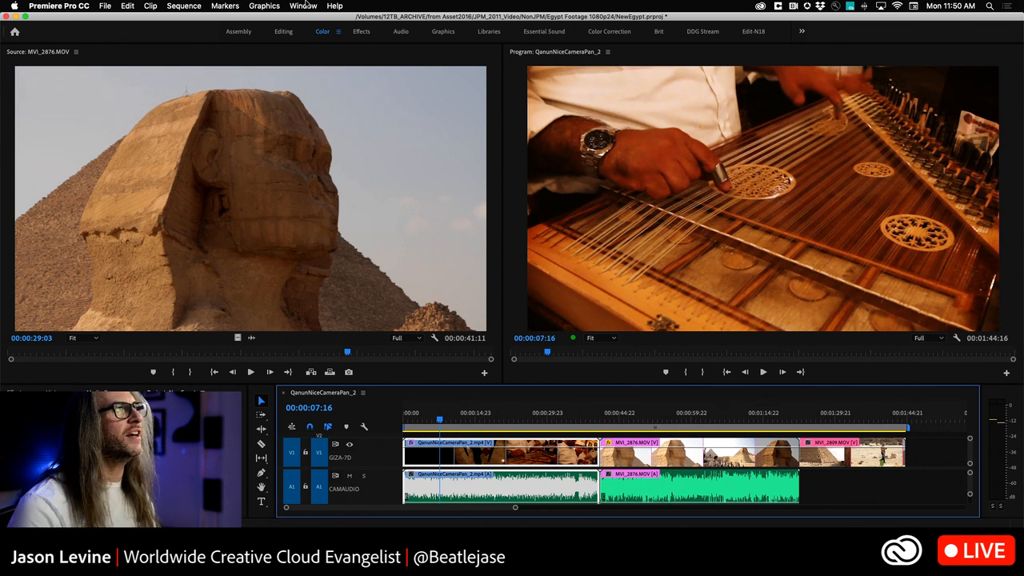
left_click(304, 5)
mouse_move(315, 18)
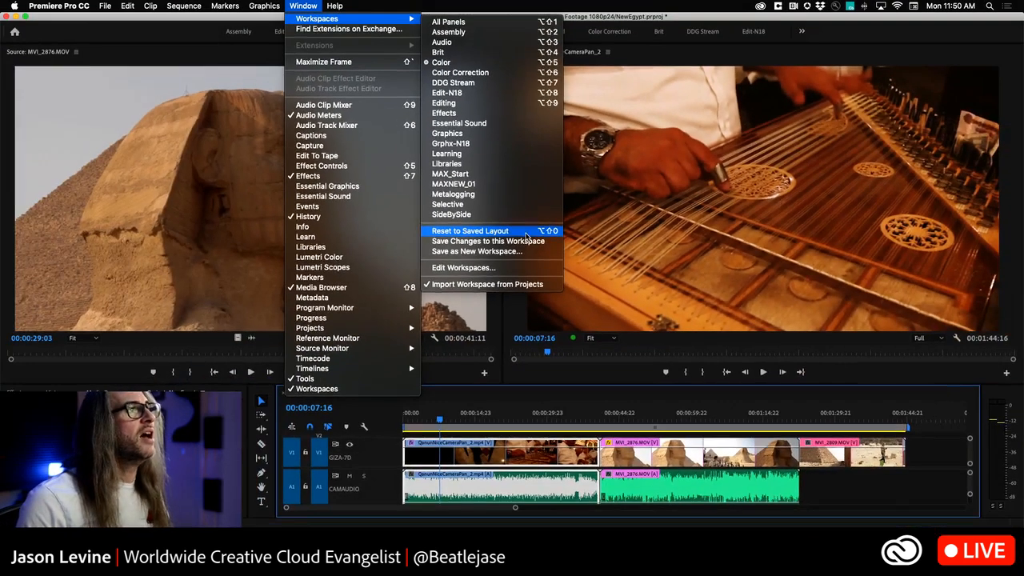
left_click(490, 210)
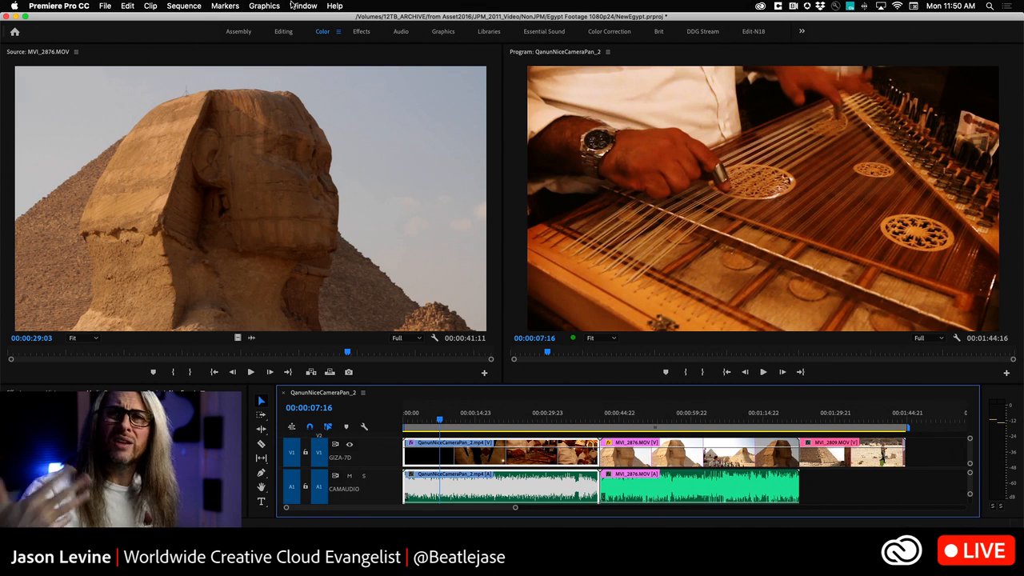
Step: Save the current panel layout as a new workspace named ASSEMBLE JOY
left_click(302, 5)
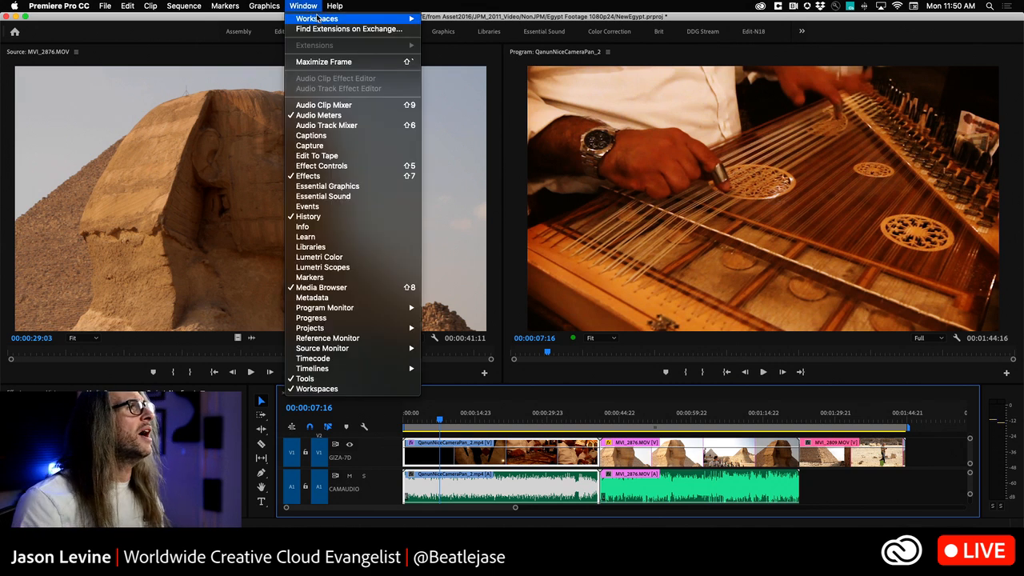
mouse_move(318, 18)
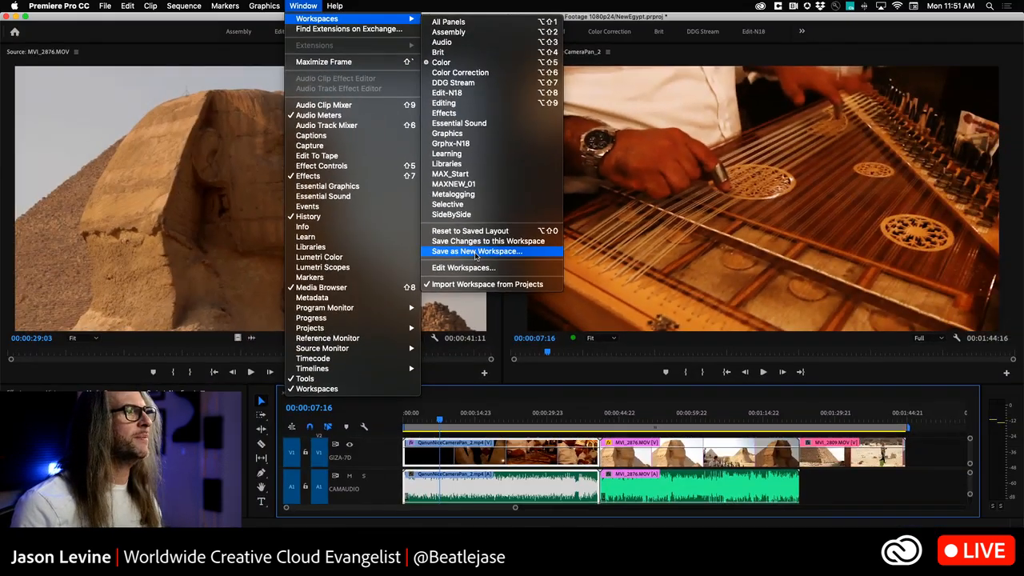
left_click(477, 252)
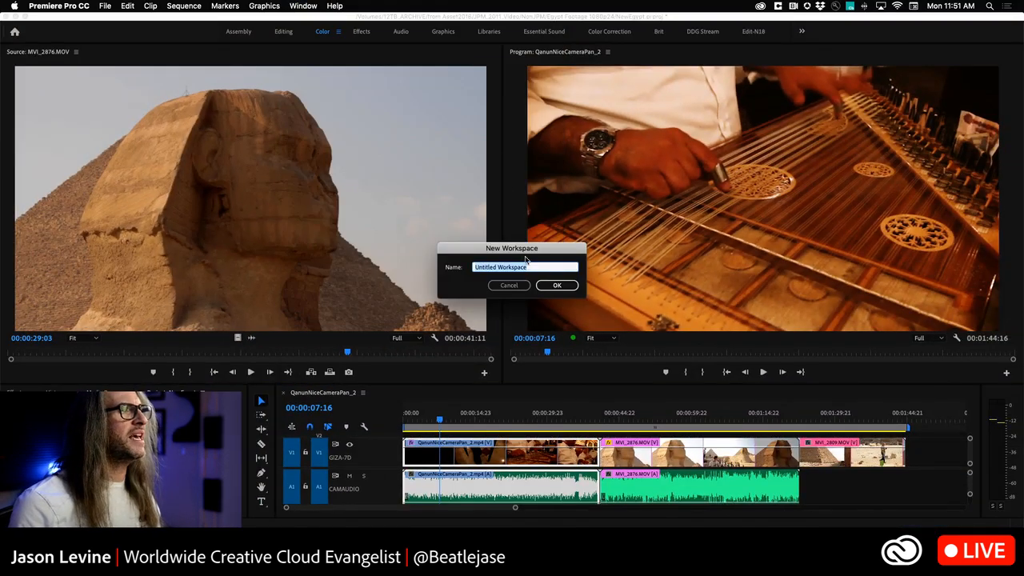
left_click_drag(523, 254, 546, 129)
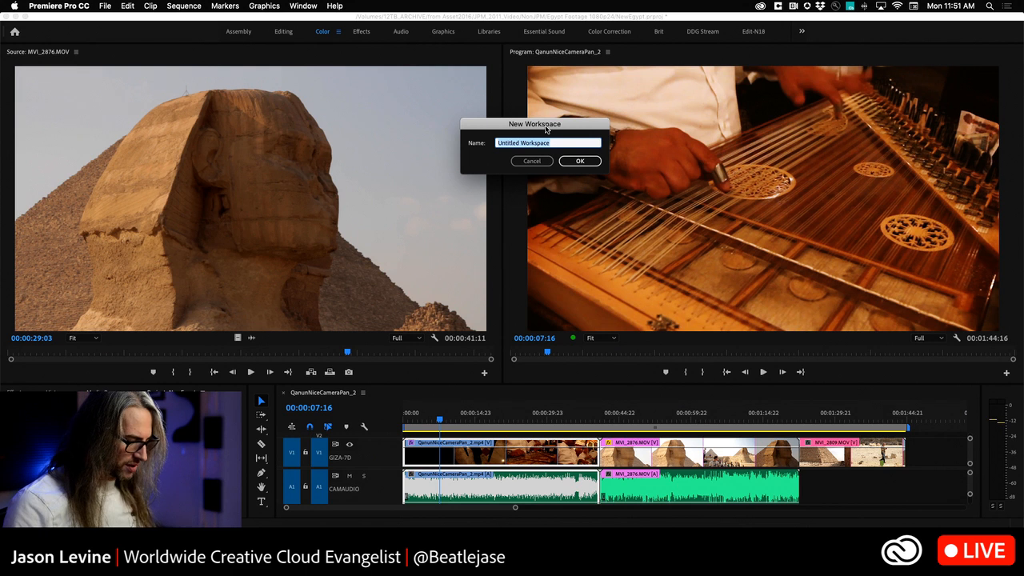
type("ASSEMBLE JOY")
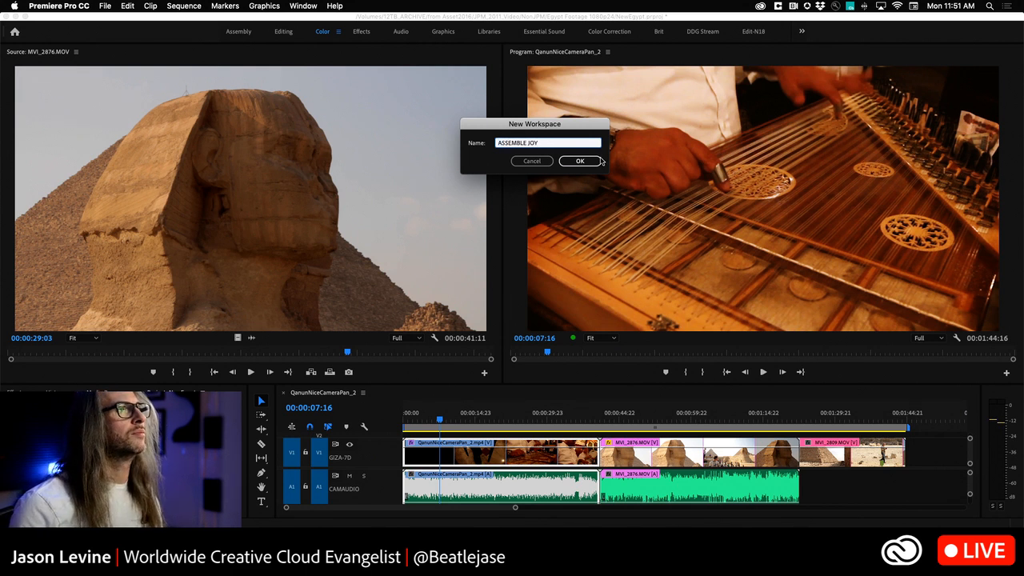
key("Return")
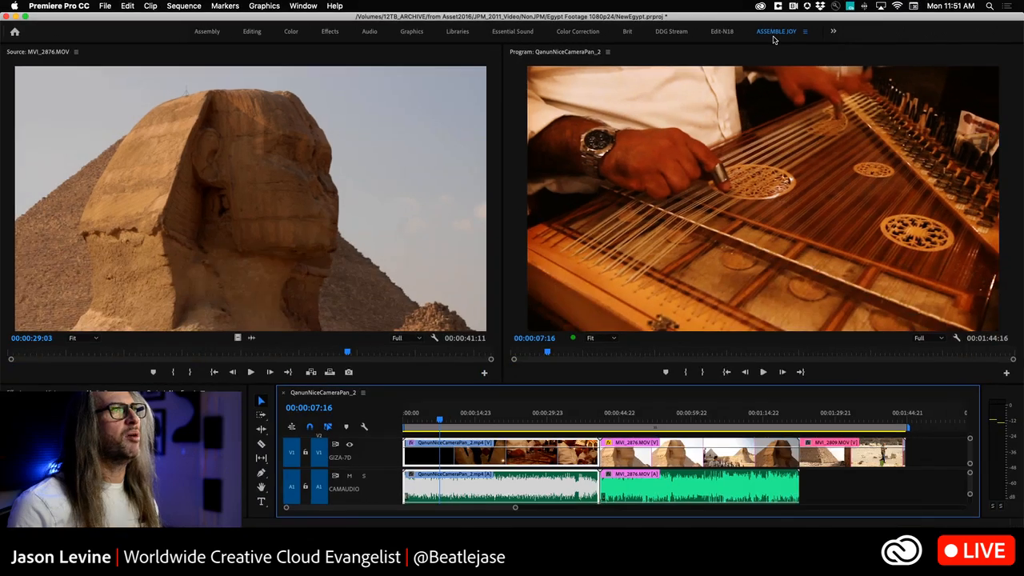
Step: Edit the workspace list to move the Brit workspace from the Bar to the Overflow Menu, and apply the change
left_click(302, 6)
mouse_move(308, 17)
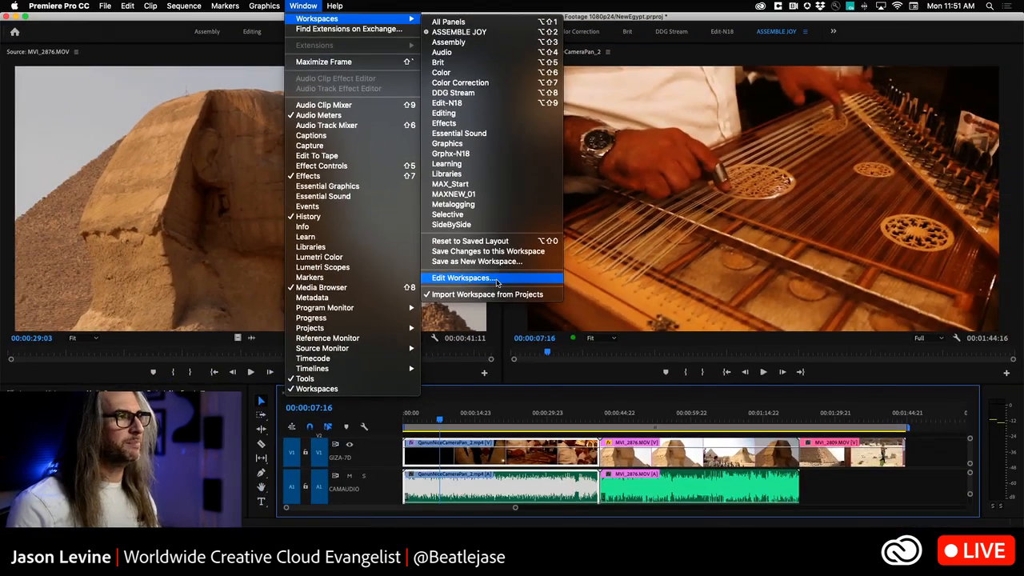
left_click(460, 278)
left_click_drag(489, 90, 651, 68)
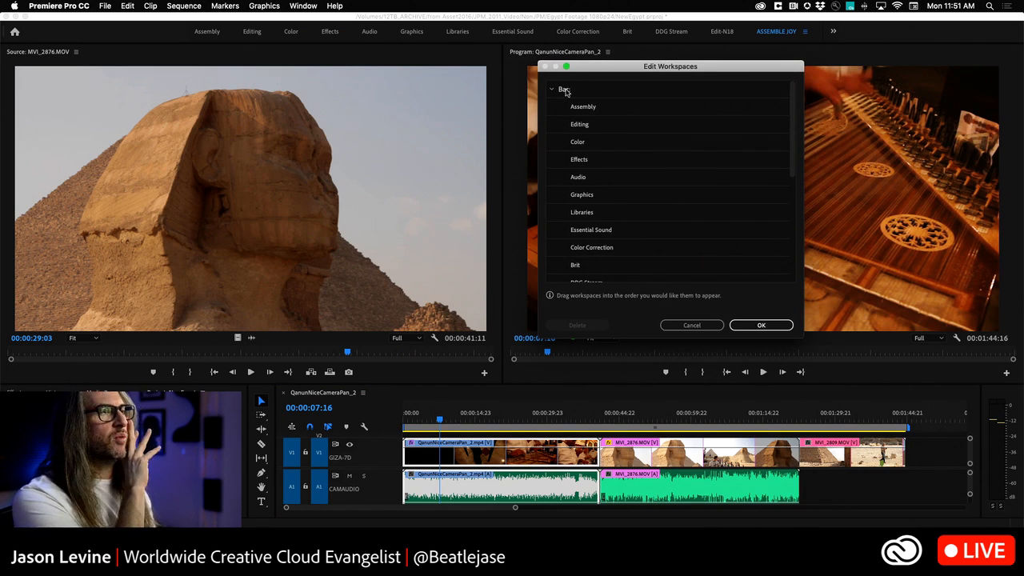
scroll(792, 152, "down", 5)
left_click_drag(576, 155, 584, 230)
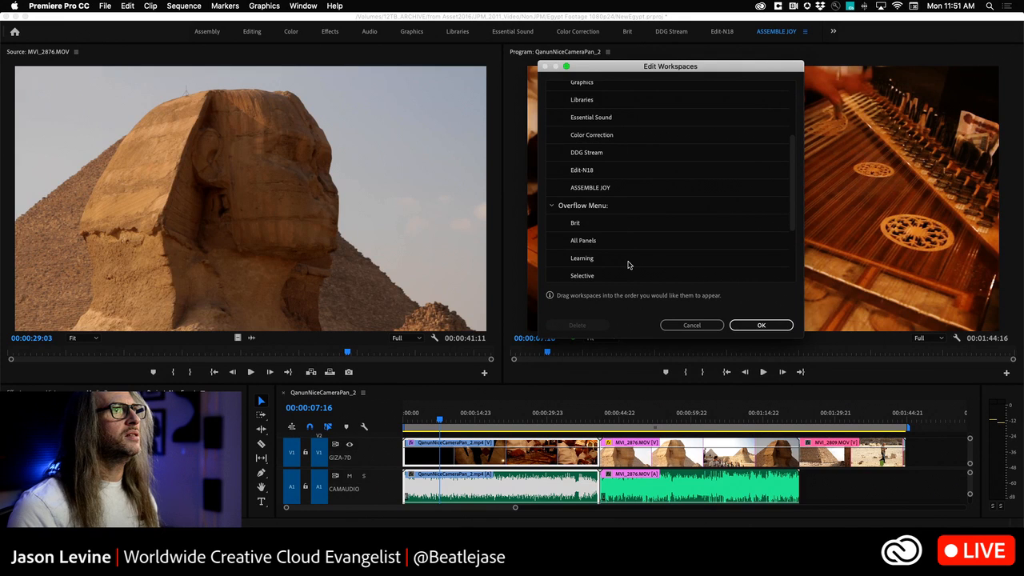
scroll(792, 220, "down", 5)
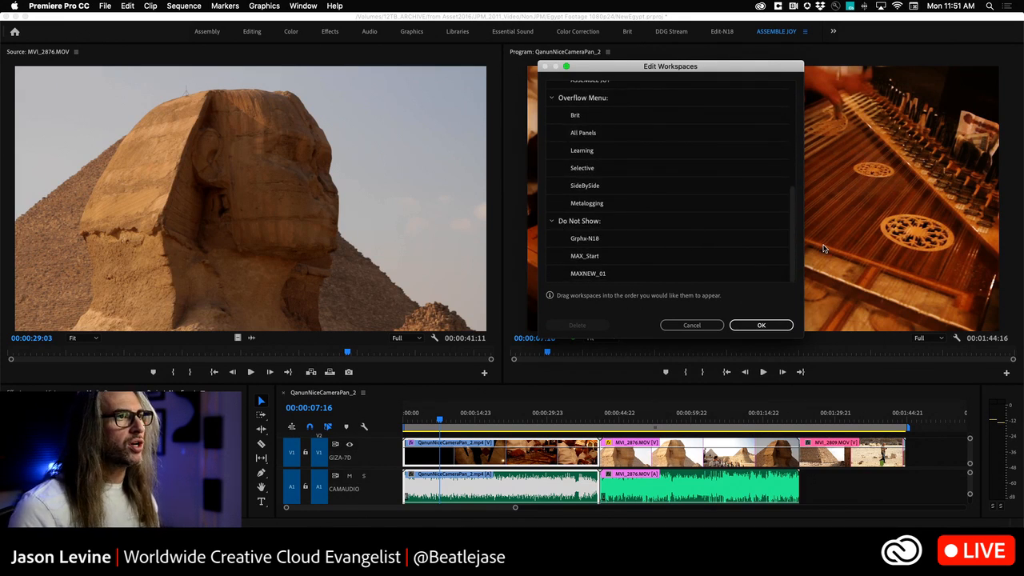
scroll(788, 212, "up", 2)
scroll(788, 211, "up", 4)
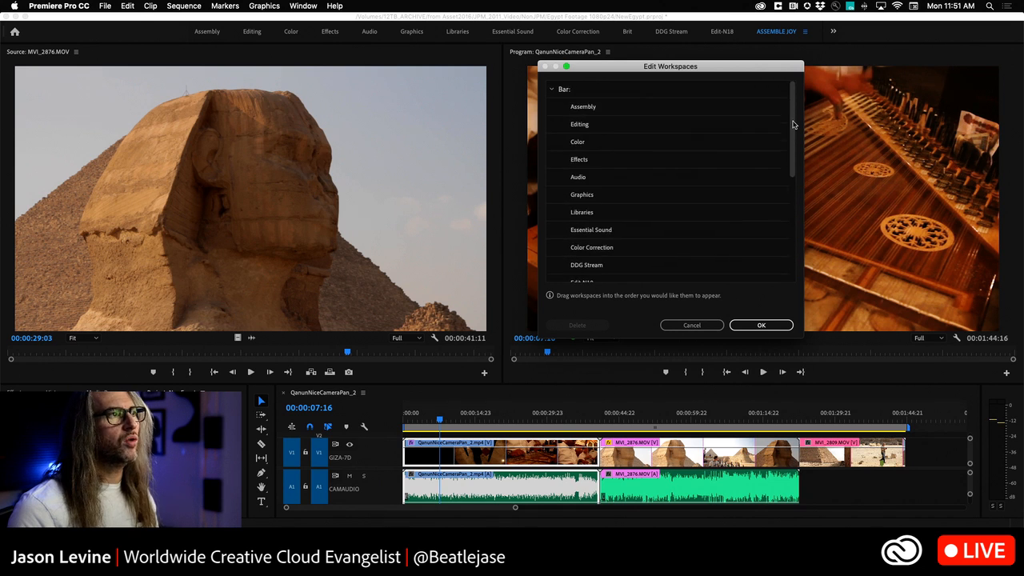
left_click(760, 326)
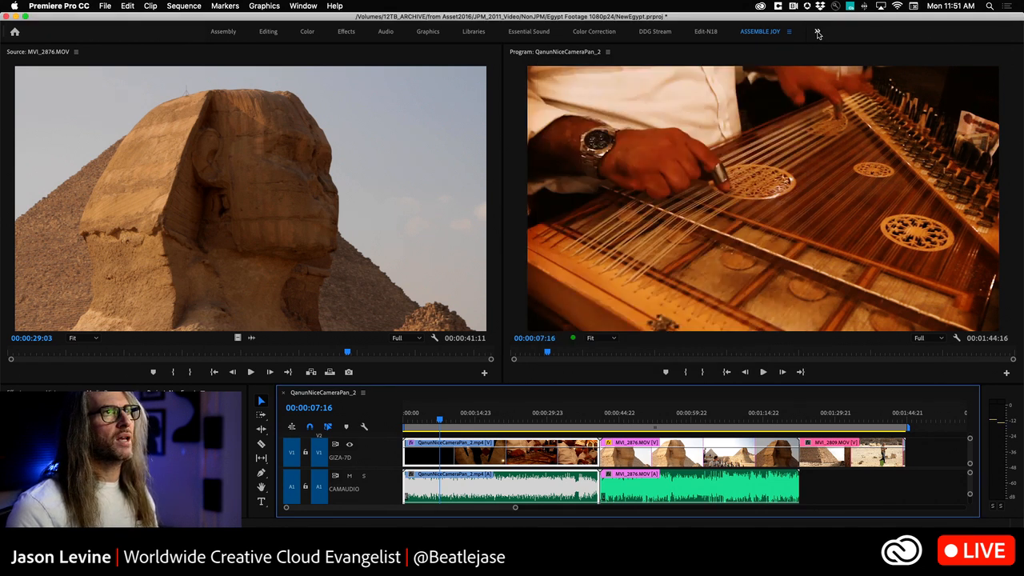
Step: Check the overflow list of workspaces, then switch to the Color workspace and reset it to its saved layout
left_click(816, 32)
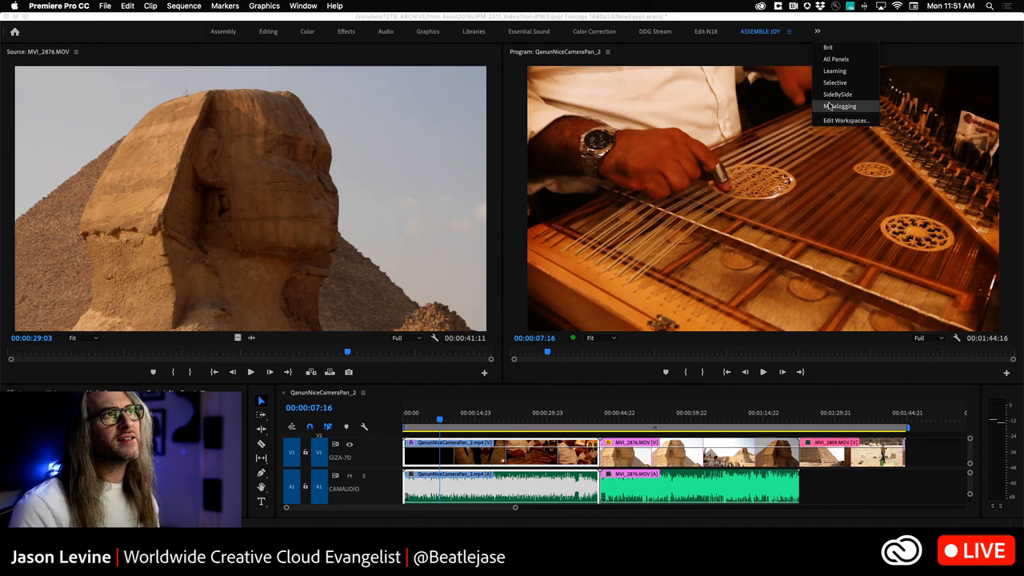
left_click(309, 33)
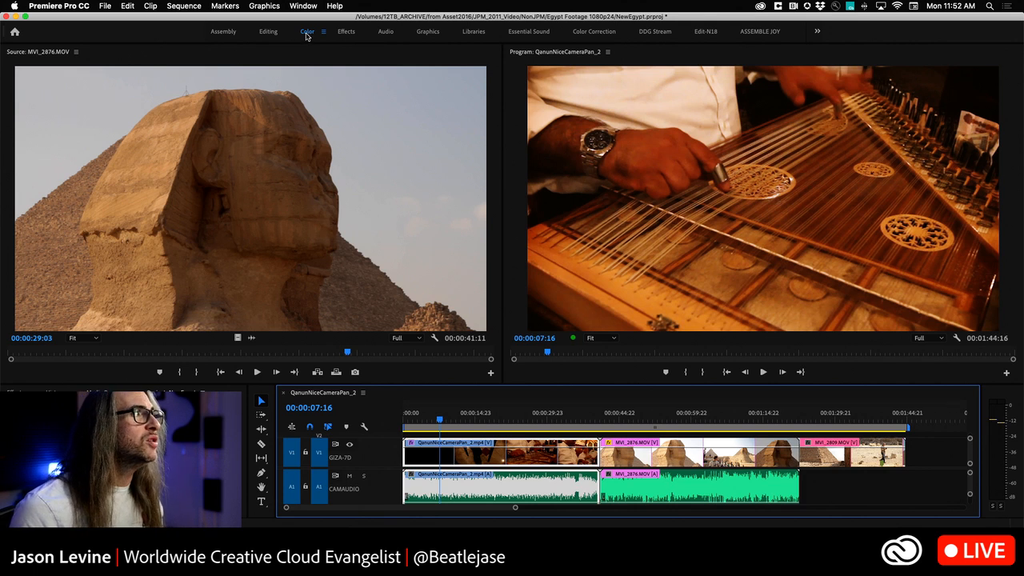
double_click(307, 33)
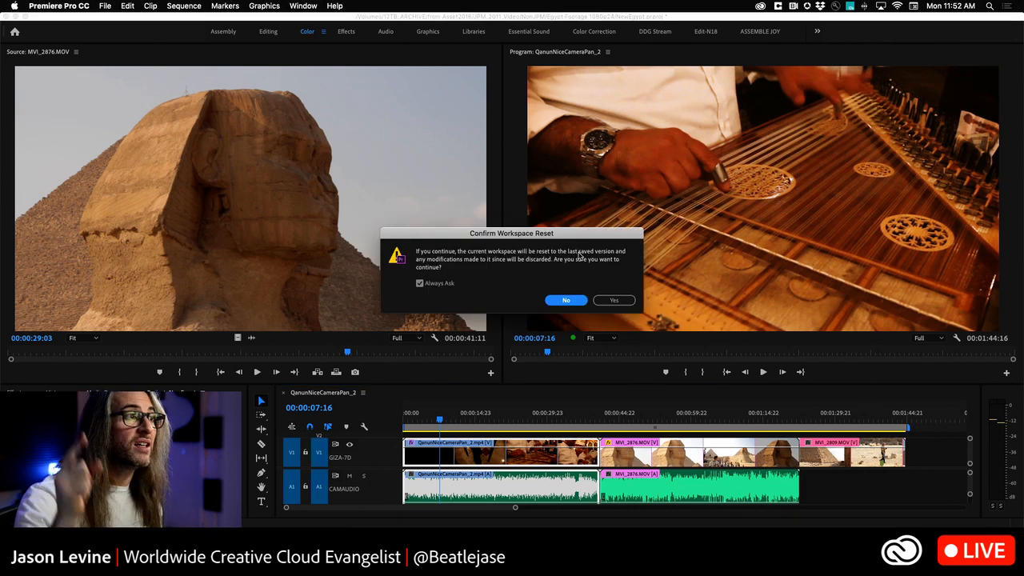
left_click(613, 300)
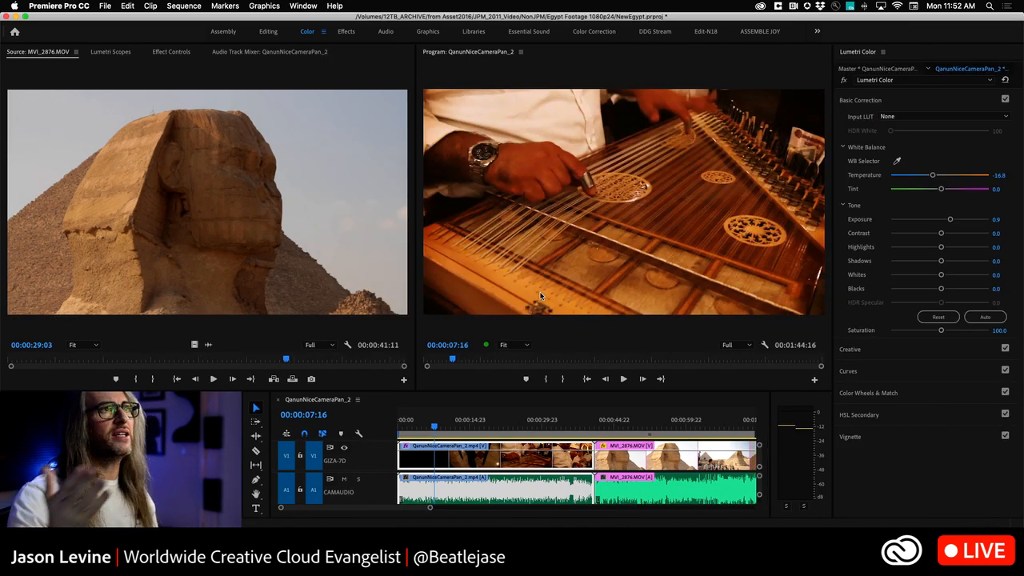
Step: View the Lumetri Scopes, Effect Controls and Audio Track Mixer panels, and return to the Source monitor showing MVI_2876.MOV
left_click(105, 51)
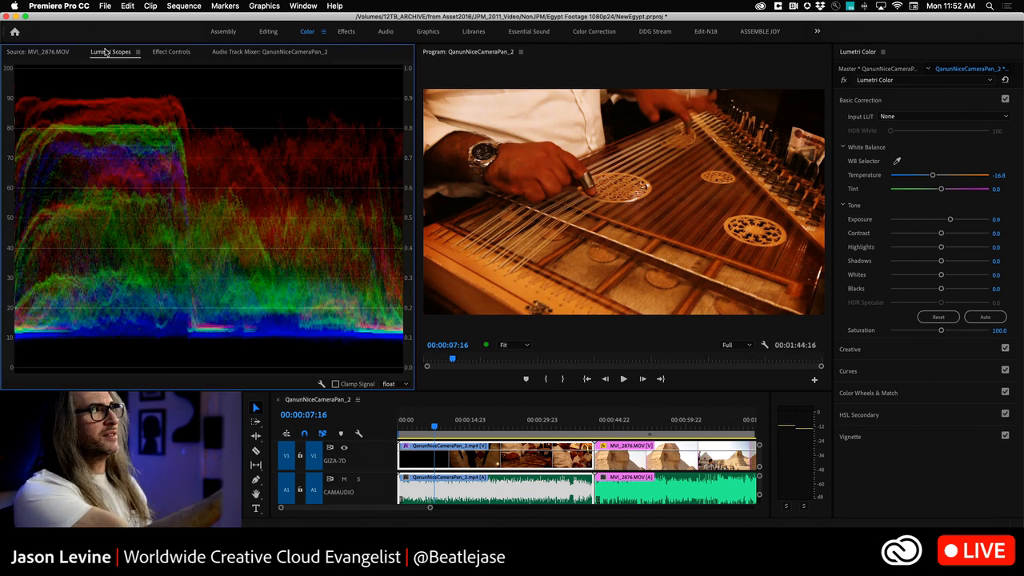
left_click(163, 52)
left_click(231, 53)
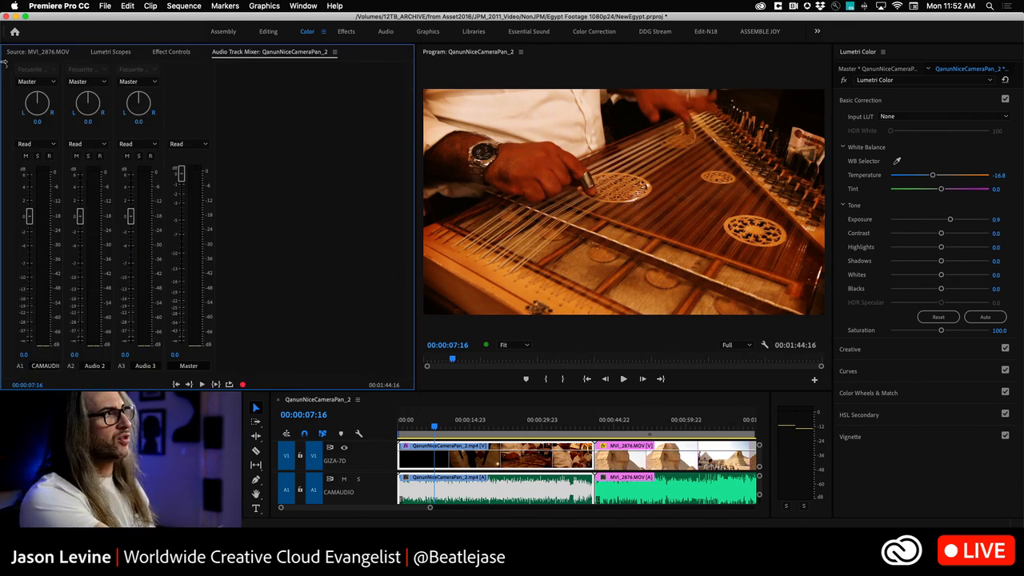
left_click(24, 52)
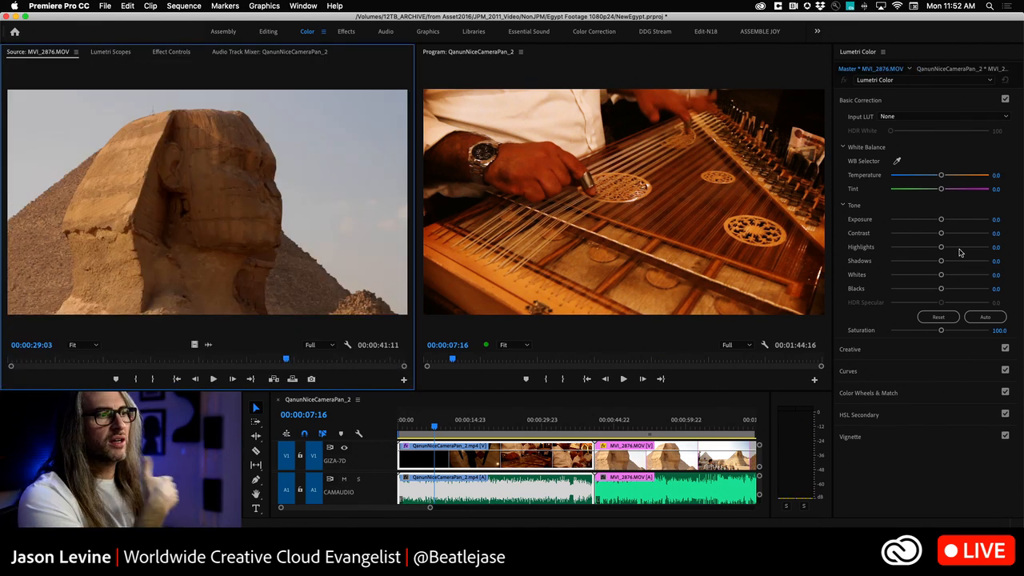
Step: Switch to the ASSEMBLE JOY workspace, then return to Color and reset it to its last saved version
left_click(764, 31)
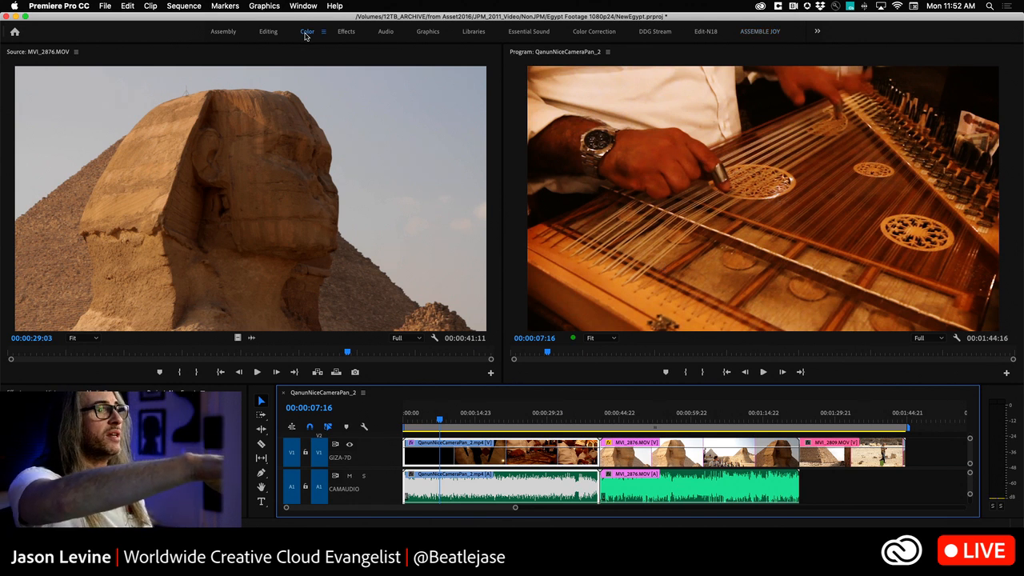
left_click(305, 32)
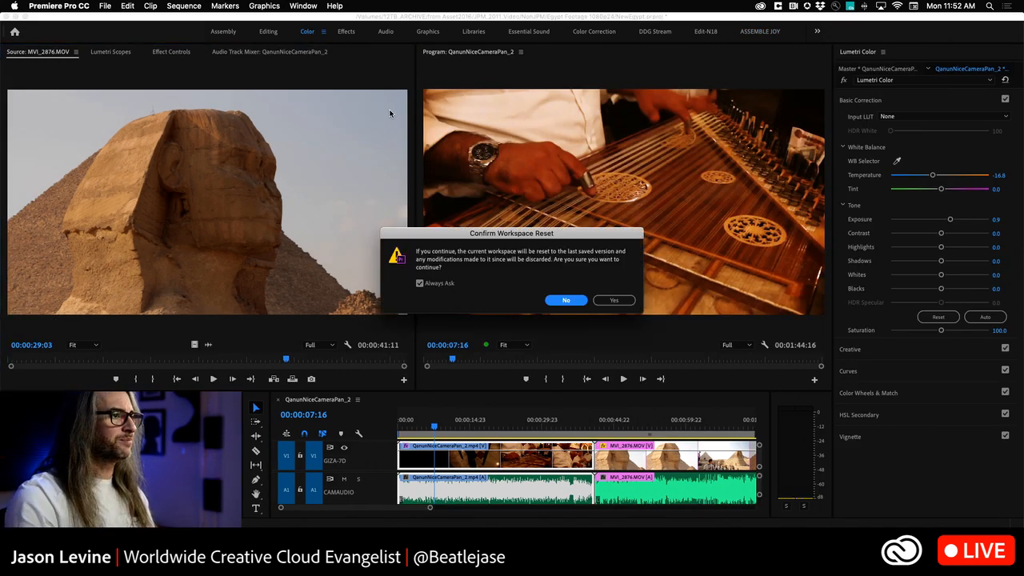
left_click(614, 300)
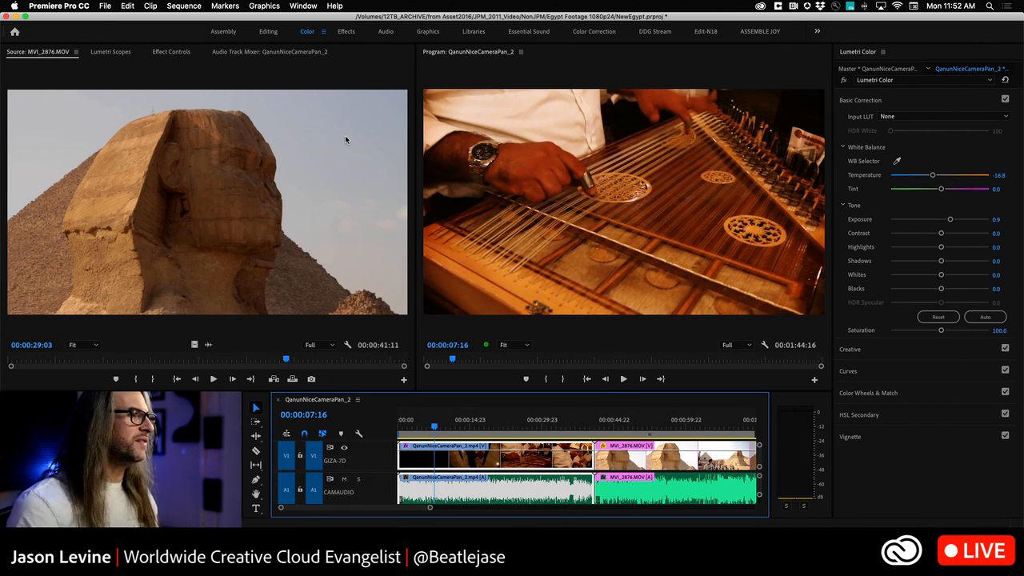
left_click(918, 62)
left_click(679, 62)
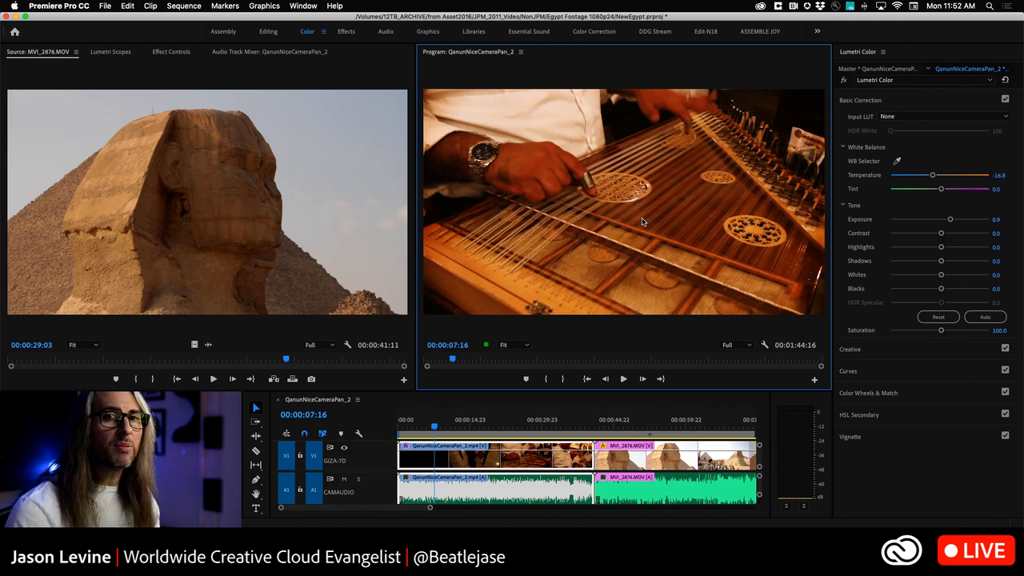
left_click(102, 7)
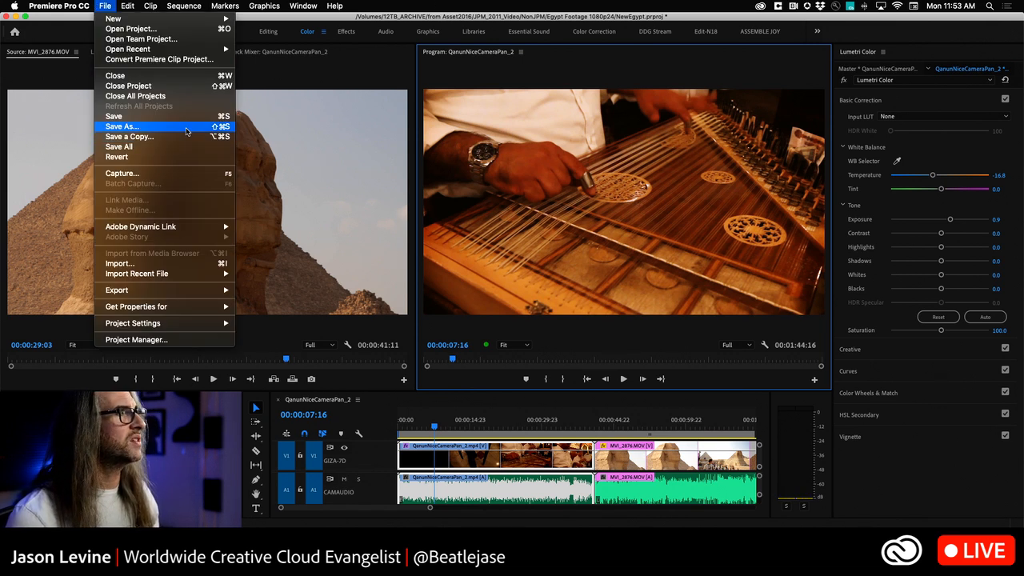
left_click(101, 7)
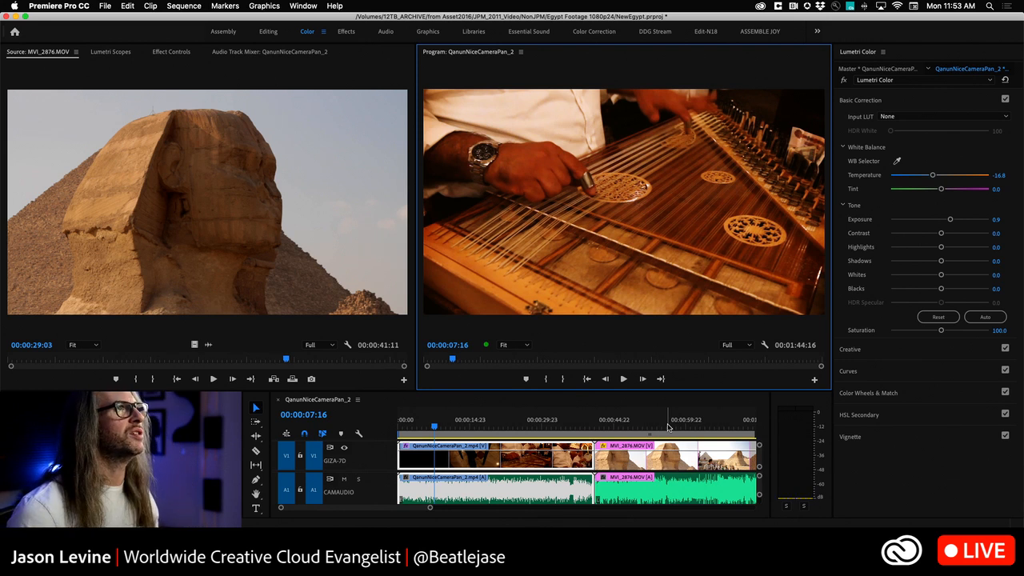
Step: Switch back to the ASSEMBLE JOY workspace and review the list of saved workspaces and available panels
left_click(766, 32)
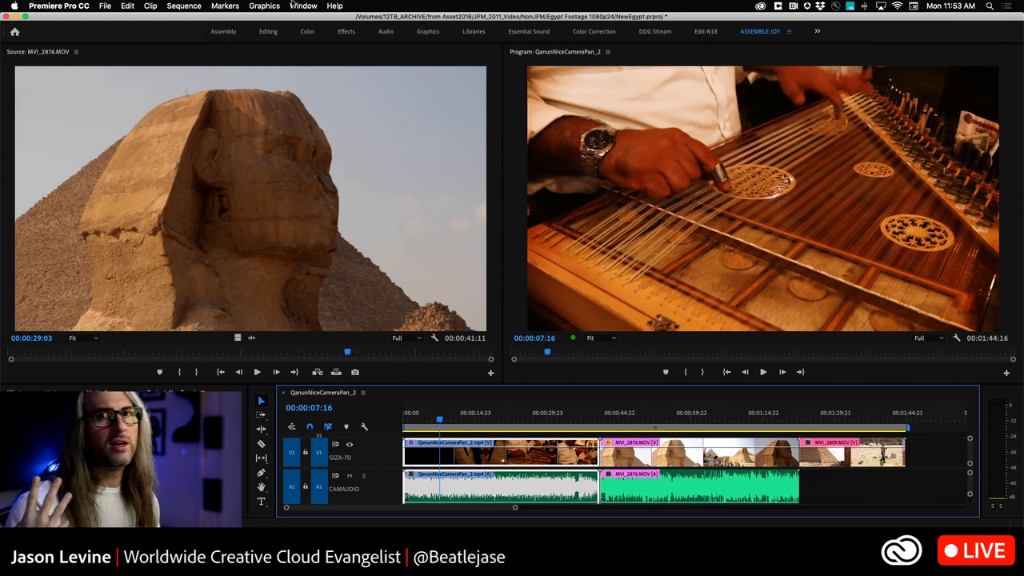
left_click(293, 6)
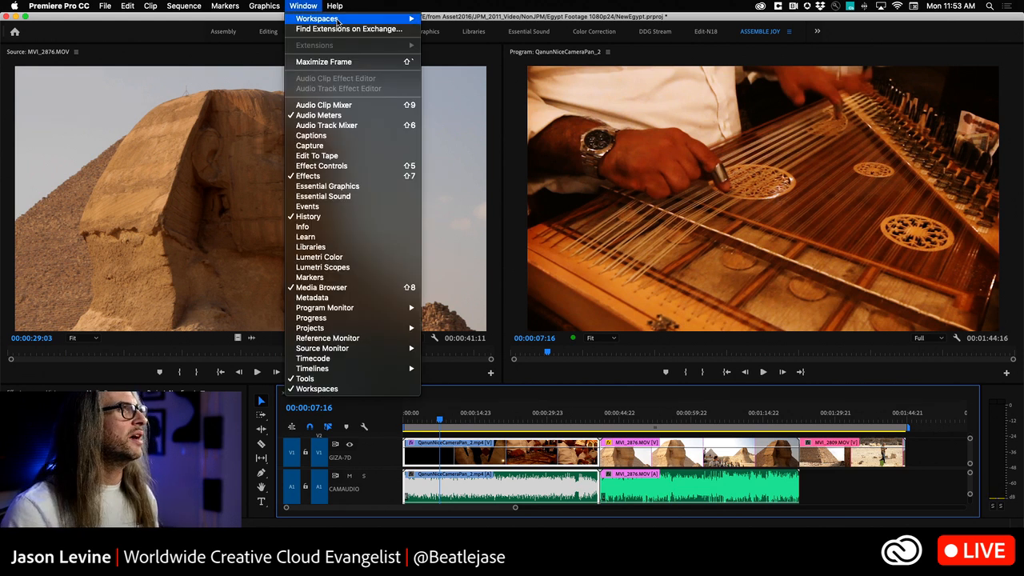
mouse_move(339, 20)
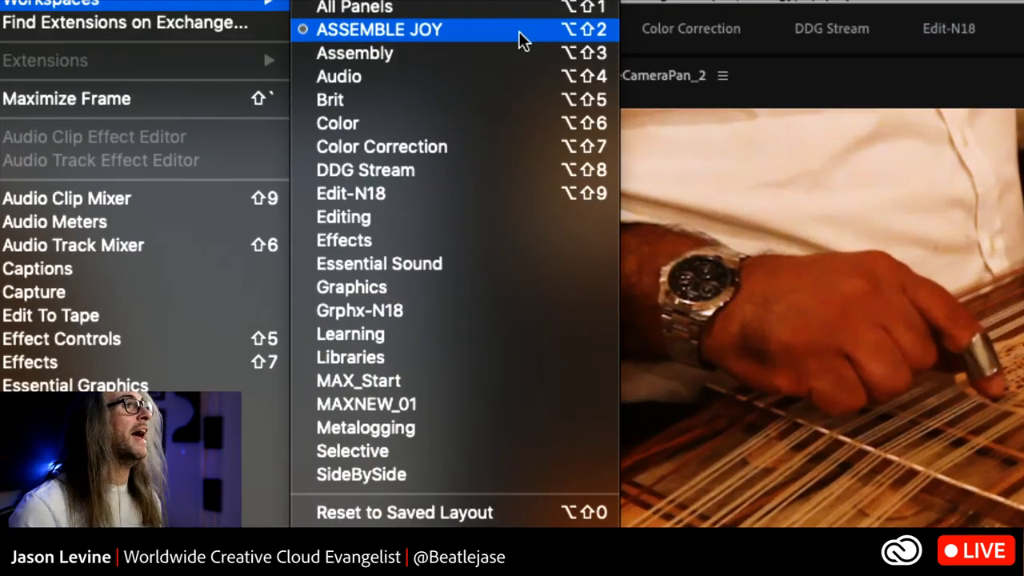
left_click(518, 33)
left_click(302, 4)
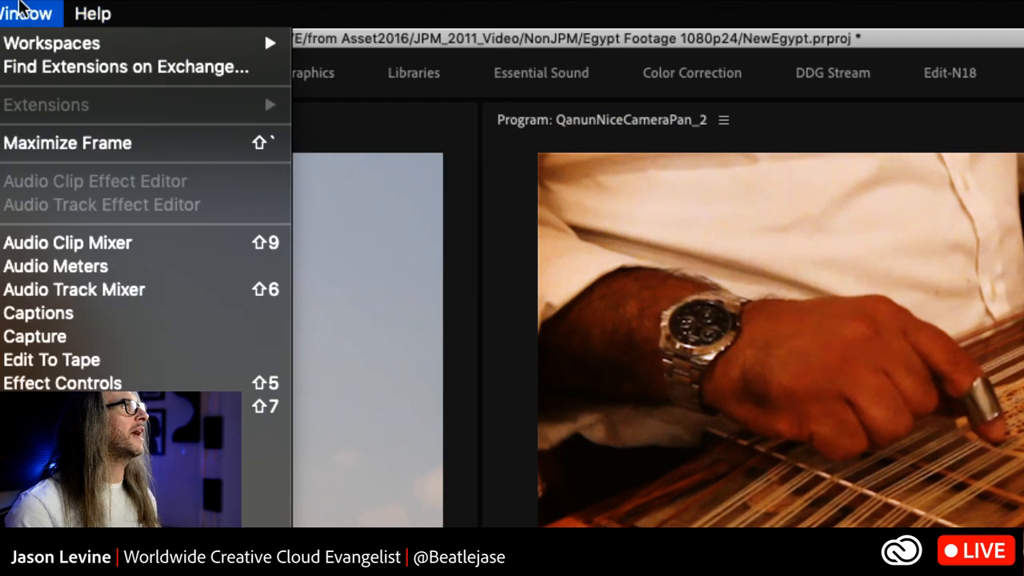
mouse_move(30, 40)
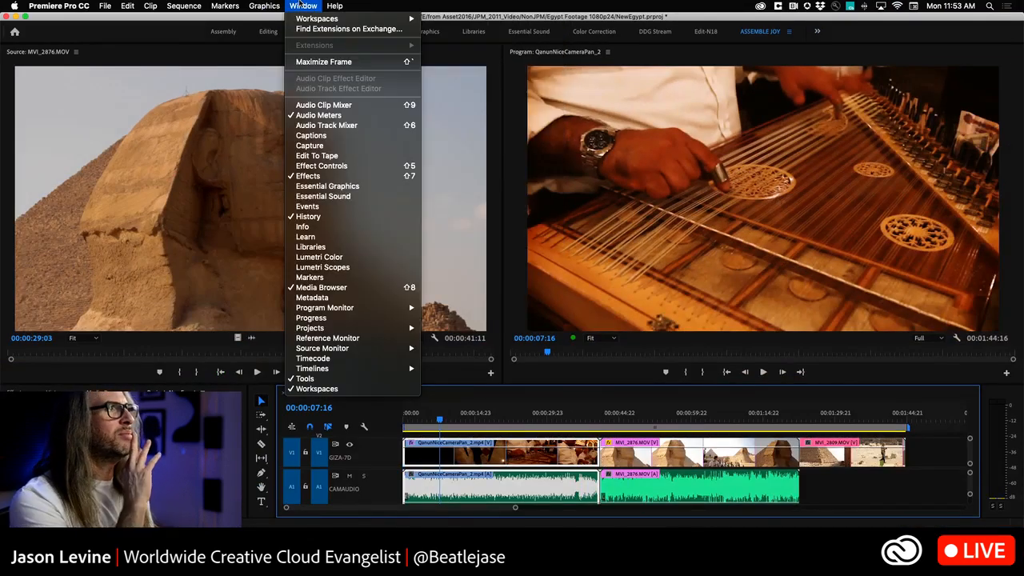
left_click(302, 5)
Step: Shrink the Program monitor, dock the Effects and Media Browser panels beside the Source monitor, and narrow the Effects panel
left_click_drag(503, 223, 783, 227)
left_click_drag(170, 392, 19, 194)
left_click_drag(258, 395, 362, 225)
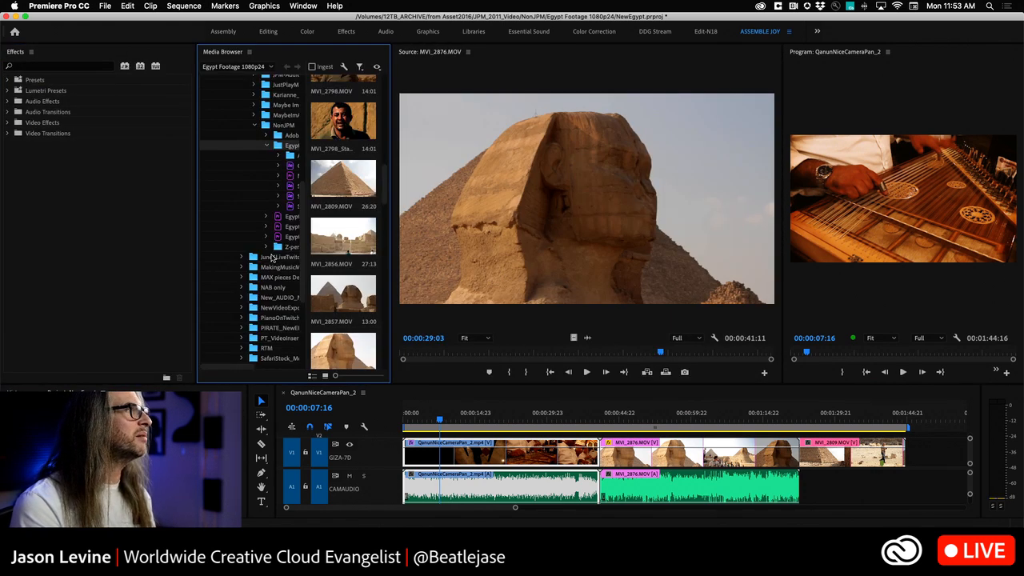
left_click_drag(198, 175, 119, 172)
Step: Expand the Cinematic folder within Lumetri Presets, and dock the Project panel below the Program monitor
left_click(8, 90)
left_click(13, 101)
left_click_drag(15, 52, 912, 367)
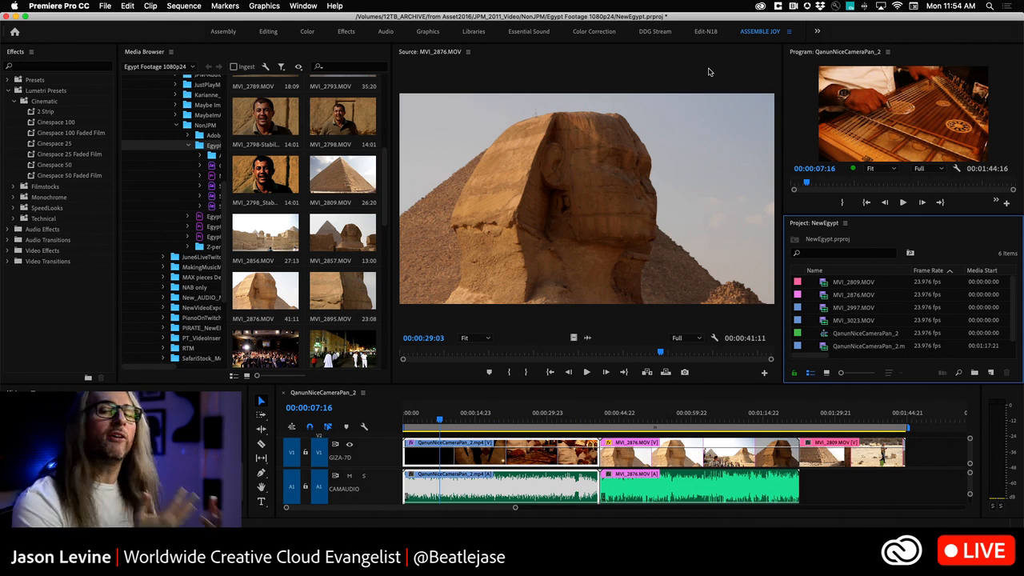
Step: Reset the ASSEMBLE JOY workspace to its saved layout, keeping the Always Ask option enabled
double_click(756, 33)
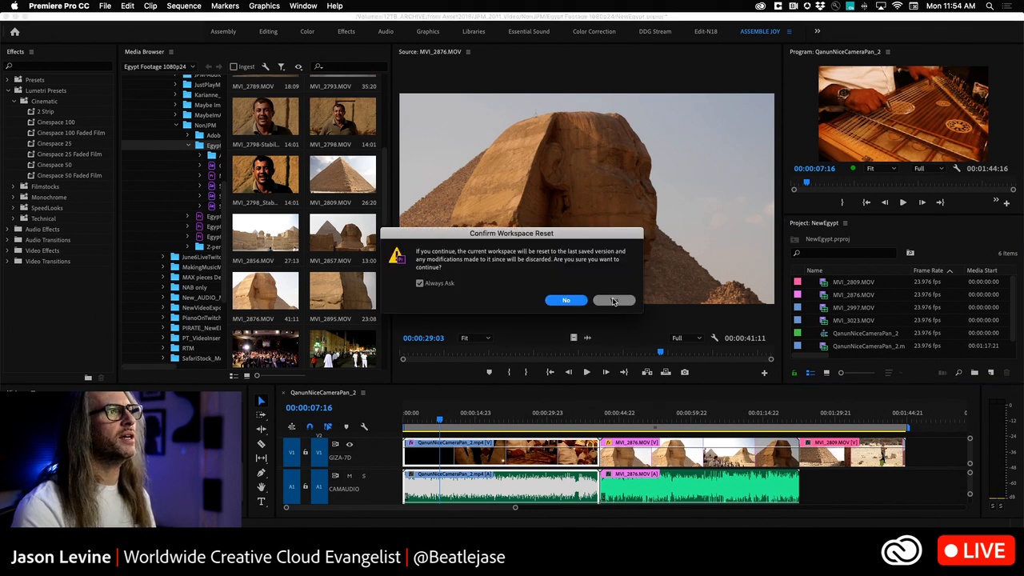
left_click(427, 285)
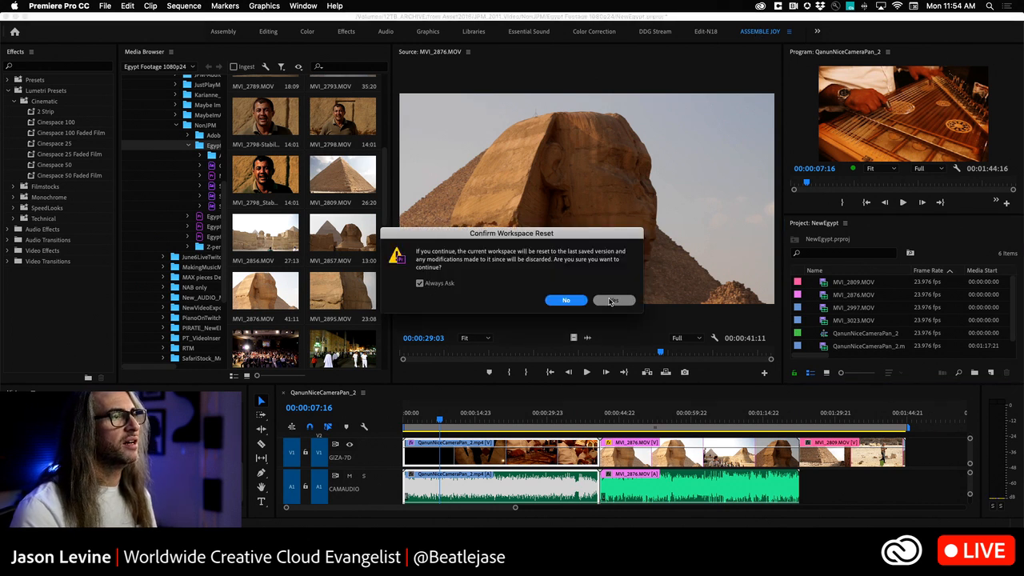
left_click(612, 300)
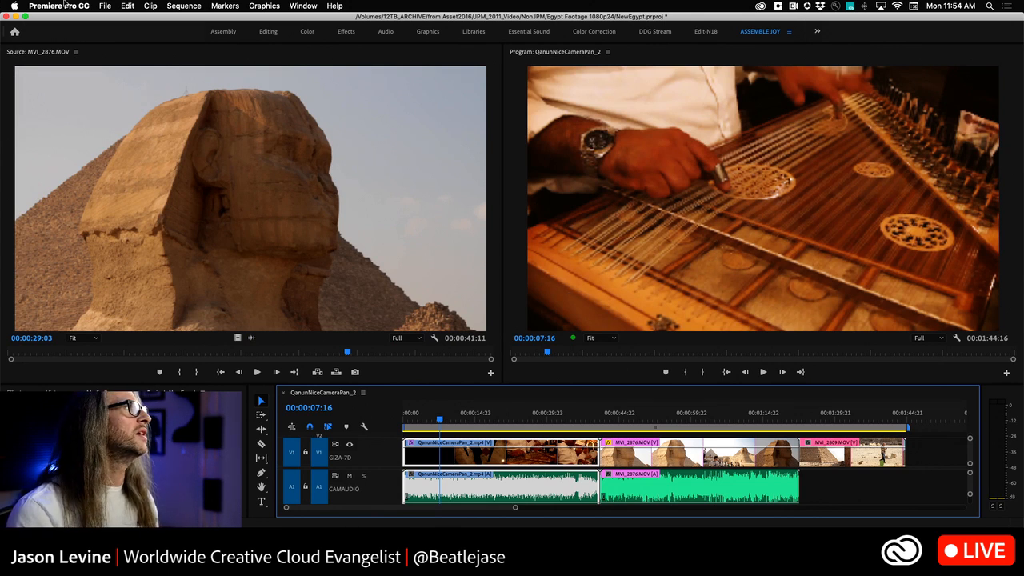
Step: Examine the Sync Settings preferences, including the When syncing choices, and close the dialog
left_click(64, 6)
mouse_move(70, 37)
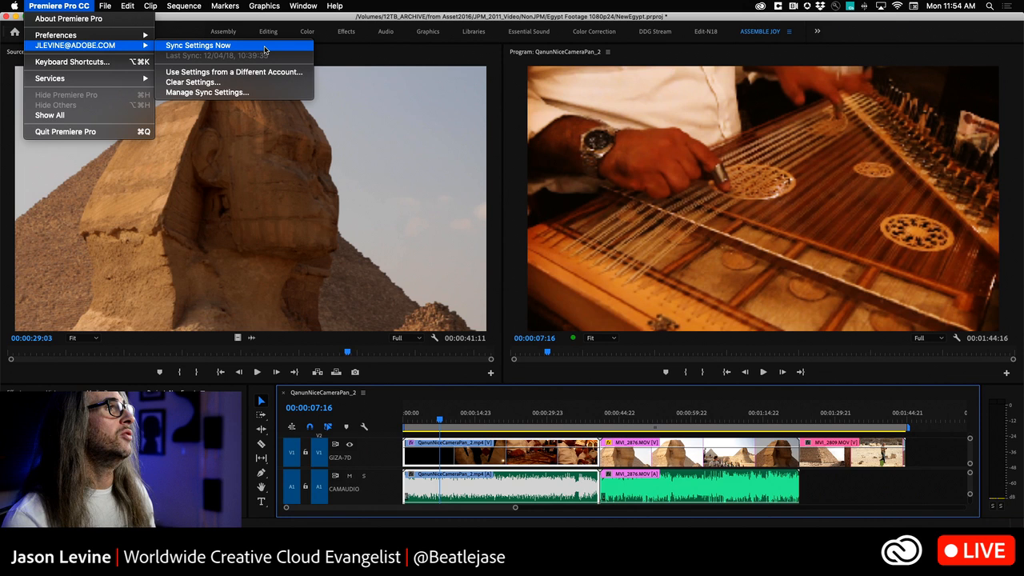
left_click(212, 92)
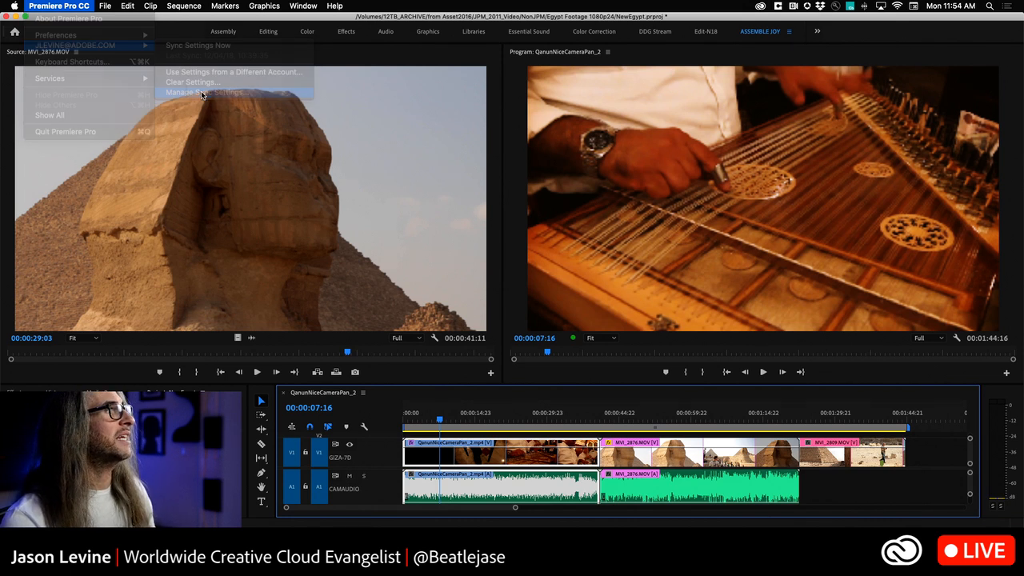
left_click_drag(478, 112, 571, 65)
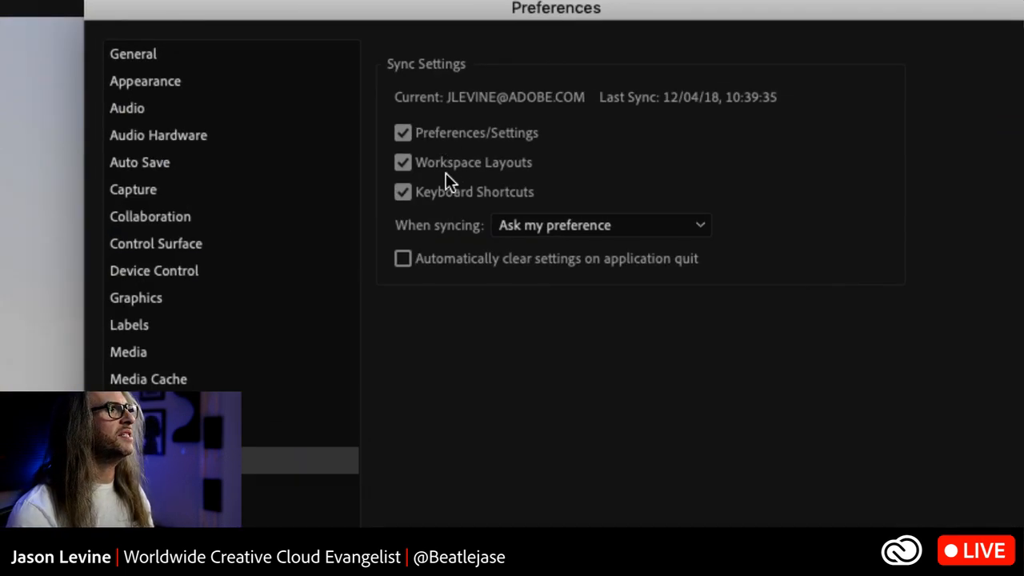
left_click(684, 225)
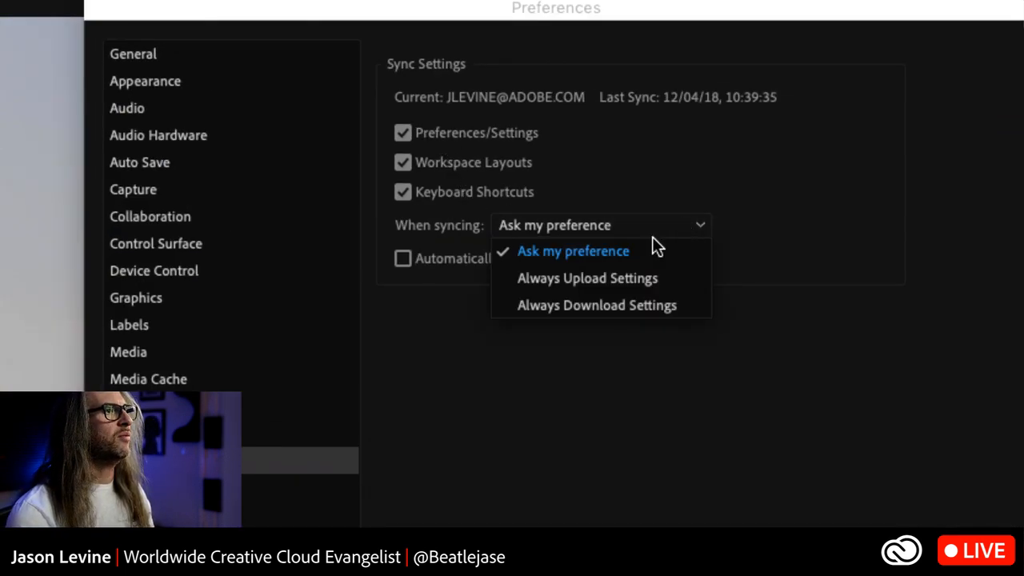
left_click(633, 342)
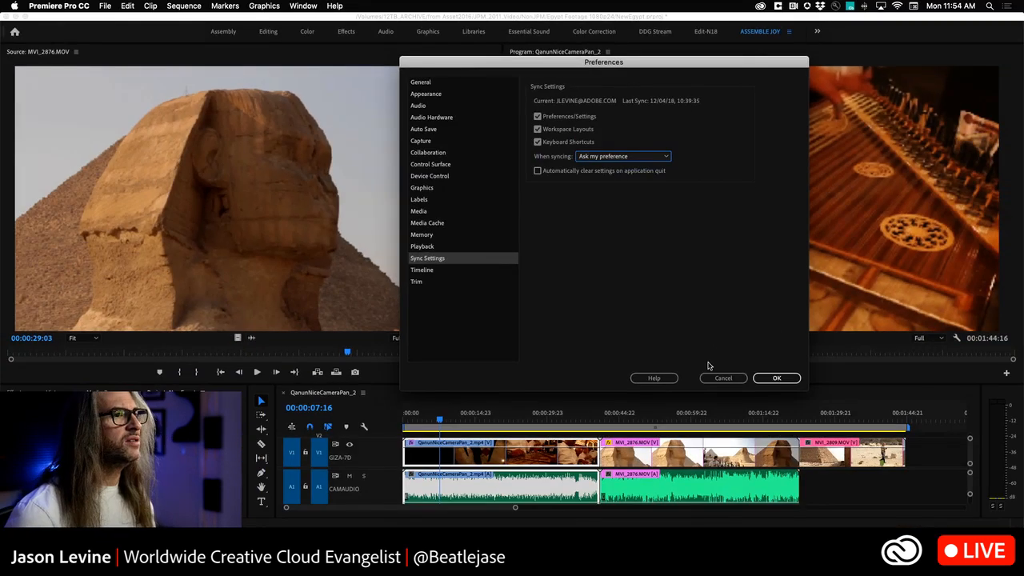
left_click(753, 479)
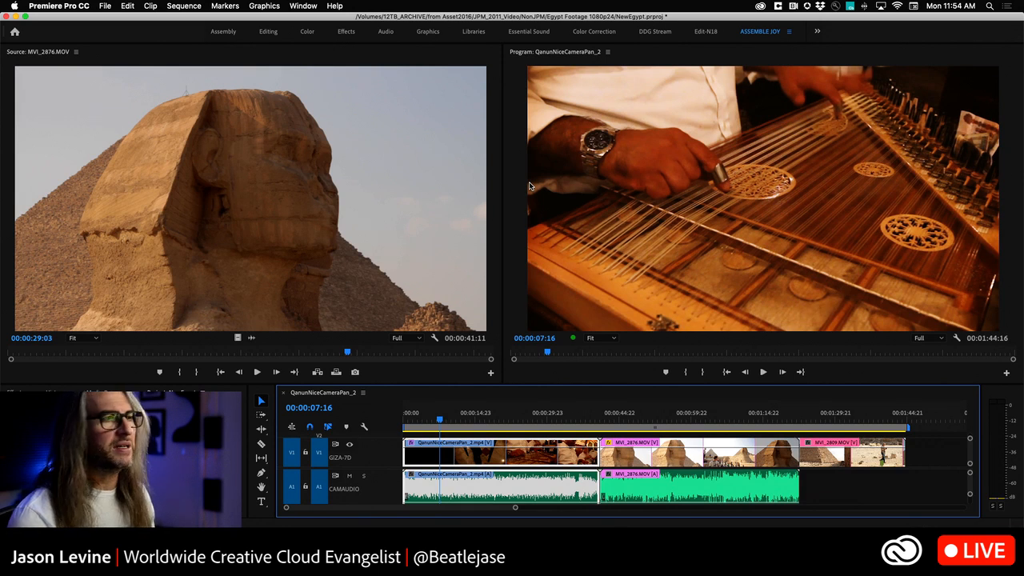